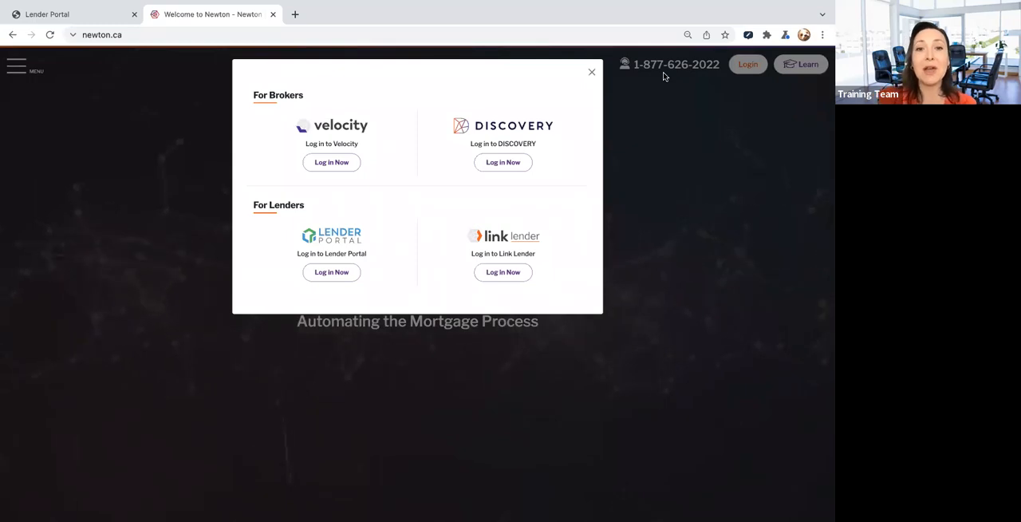
- Switch to the open Lender Portal products page and display the lender profile for Newton Leading Edge II
click(332, 274)
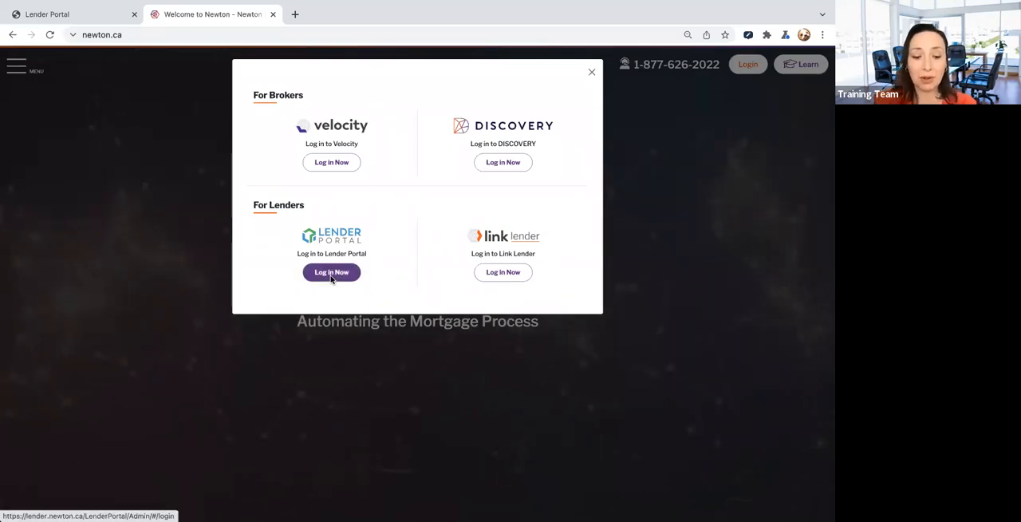
click(94, 18)
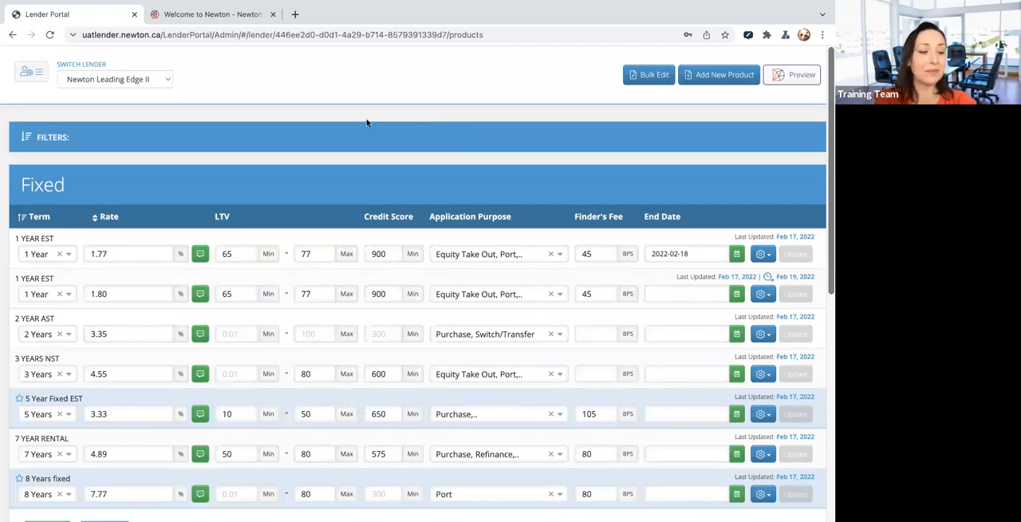
click(26, 74)
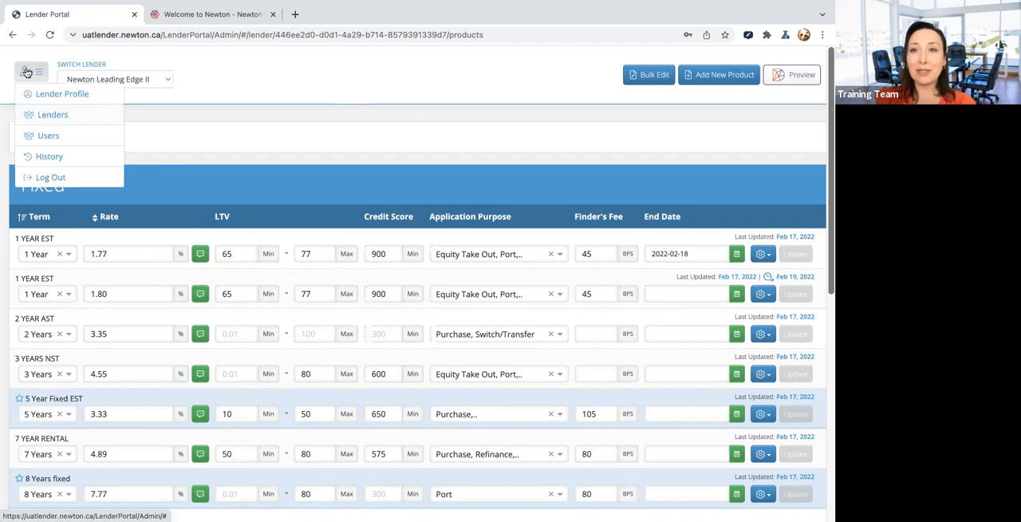
click(62, 96)
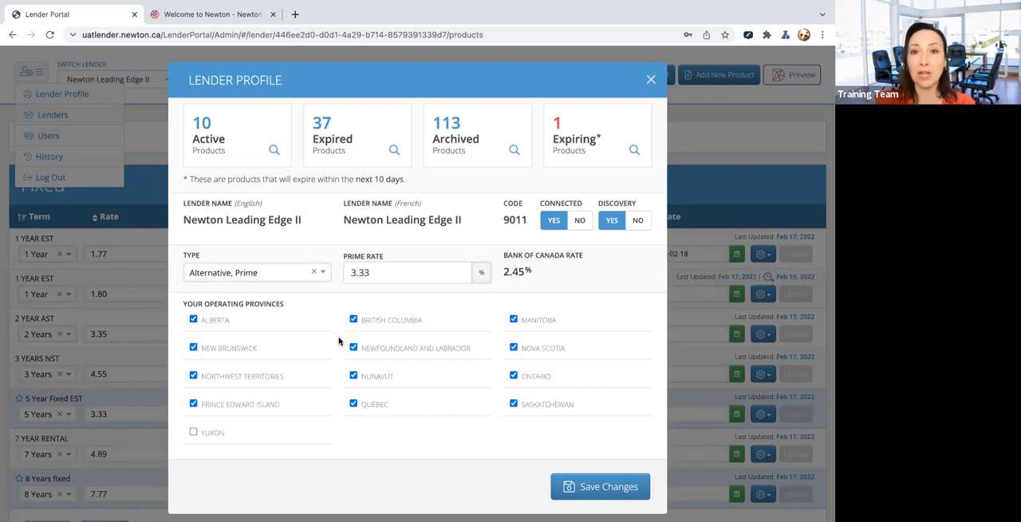
- Deselect New Brunswick as an operating province, view the lender type options, and exit the profile without saving
scroll(338, 342, down, 1)
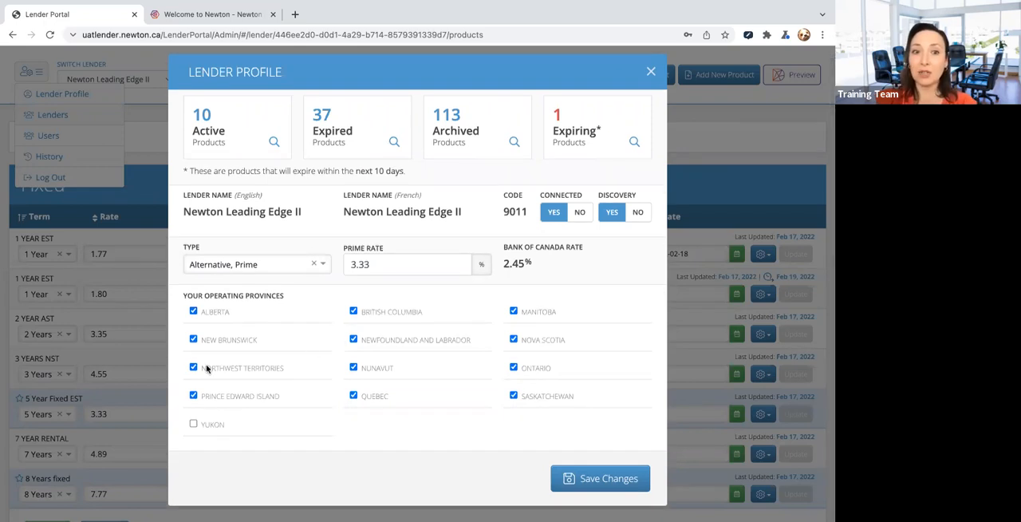
click(194, 340)
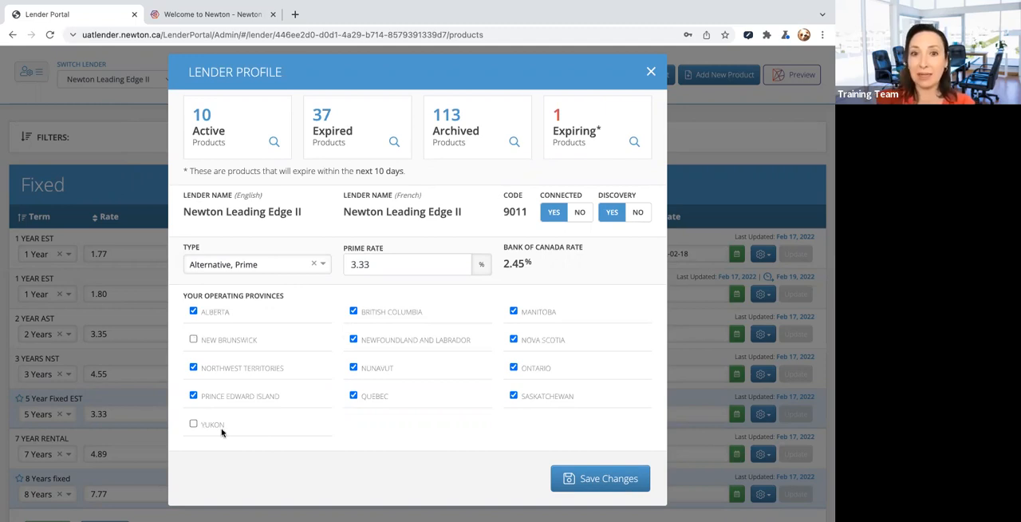
click(226, 265)
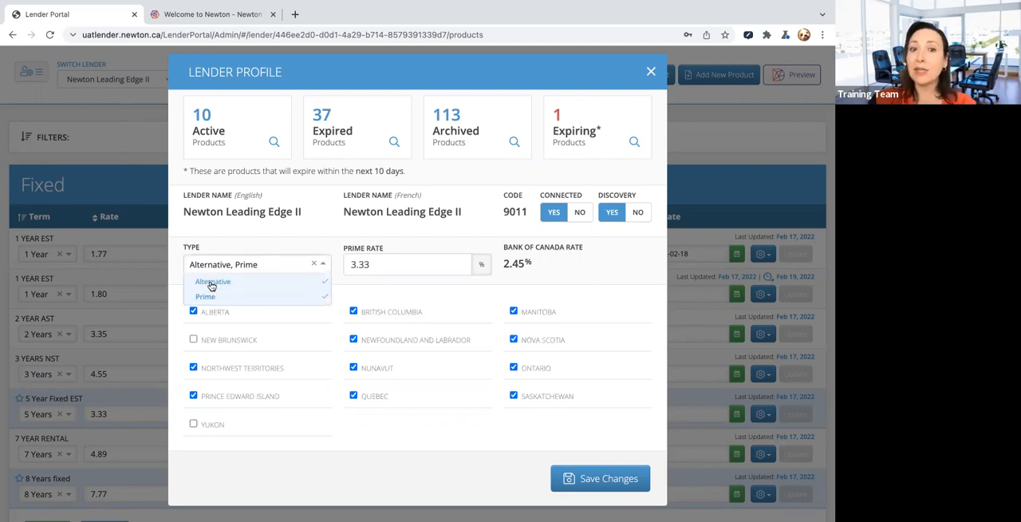
click(232, 246)
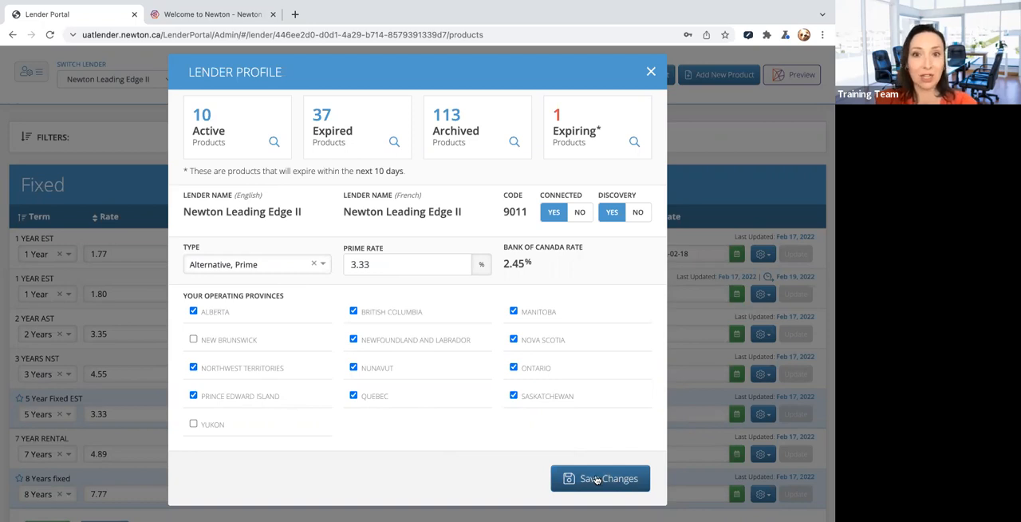
click(650, 72)
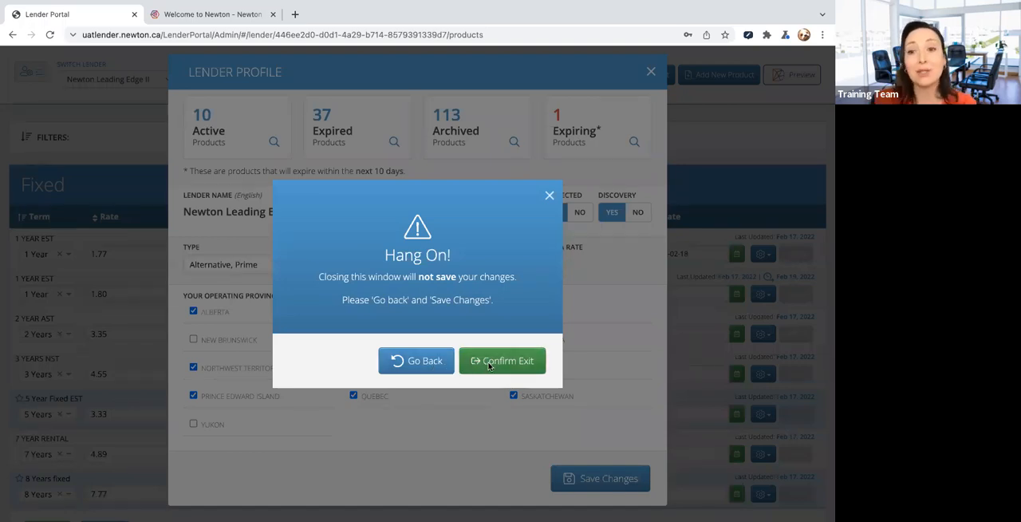
click(489, 366)
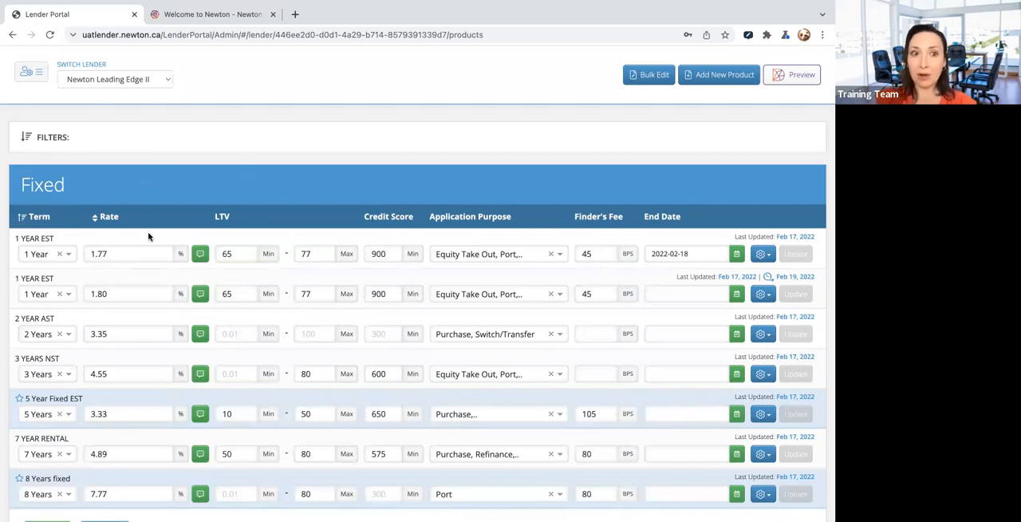
- Look through the lender's Fixed and Variable product lists
scroll(160, 392, down, 5)
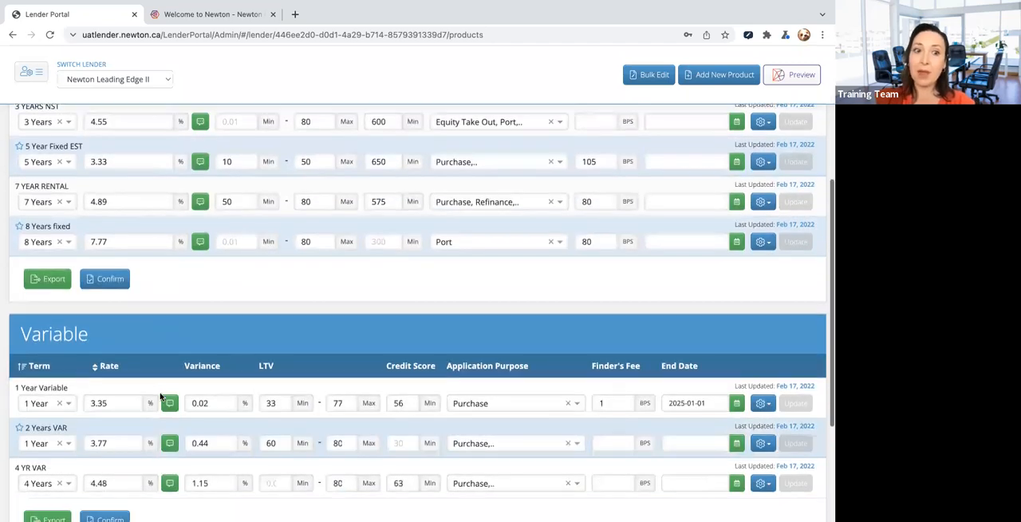
scroll(159, 396, down, 2)
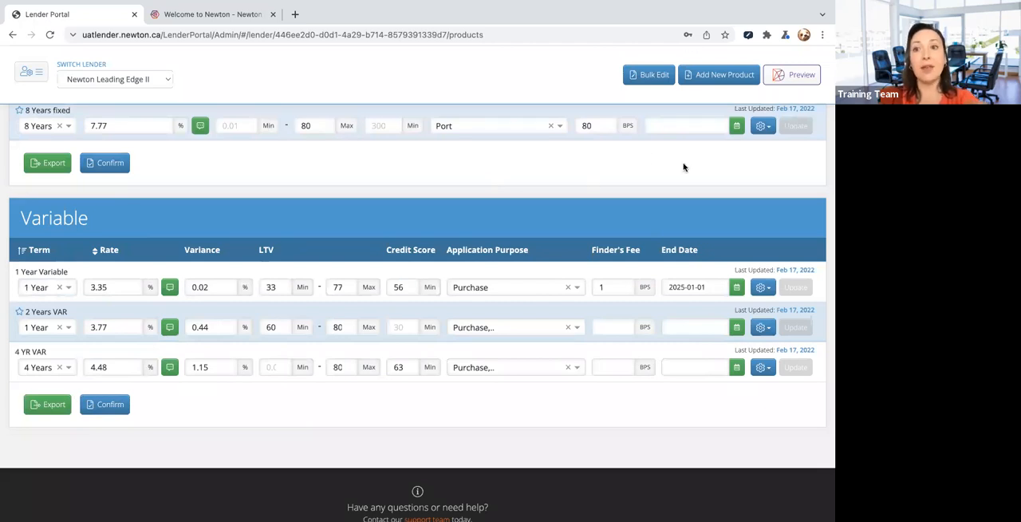
scroll(682, 167, up, 1)
scroll(683, 167, up, 3)
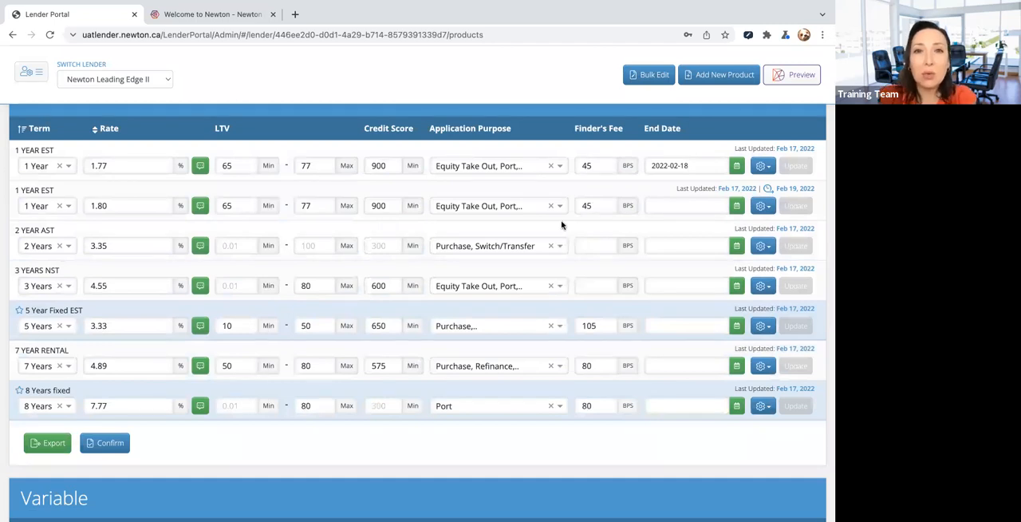
- Switch to the desktop, clear the Outlook windows away and open the 2022-02-18 product list screenshot in Preview
key(ctrl+Up)
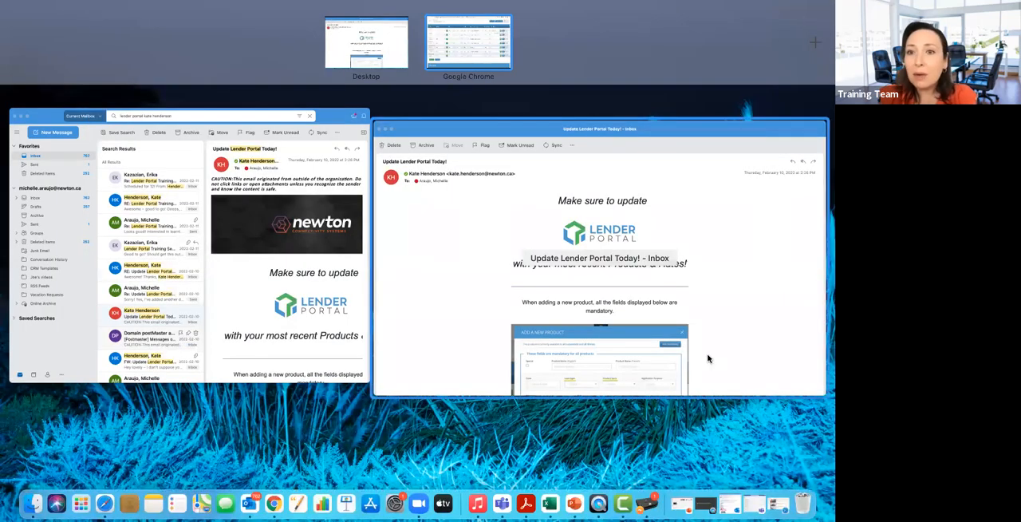
click(724, 201)
click(22, 30)
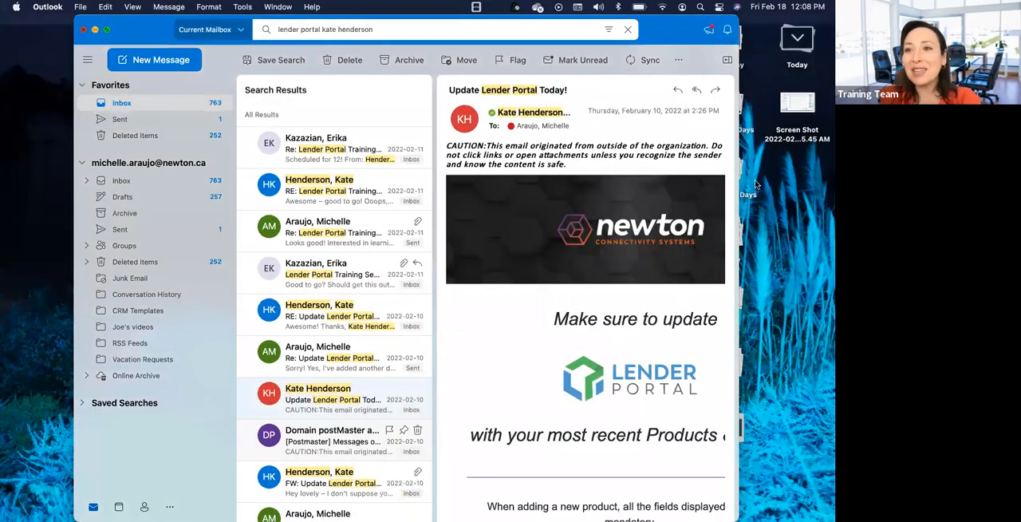
click(84, 30)
click(801, 106)
double_click(801, 106)
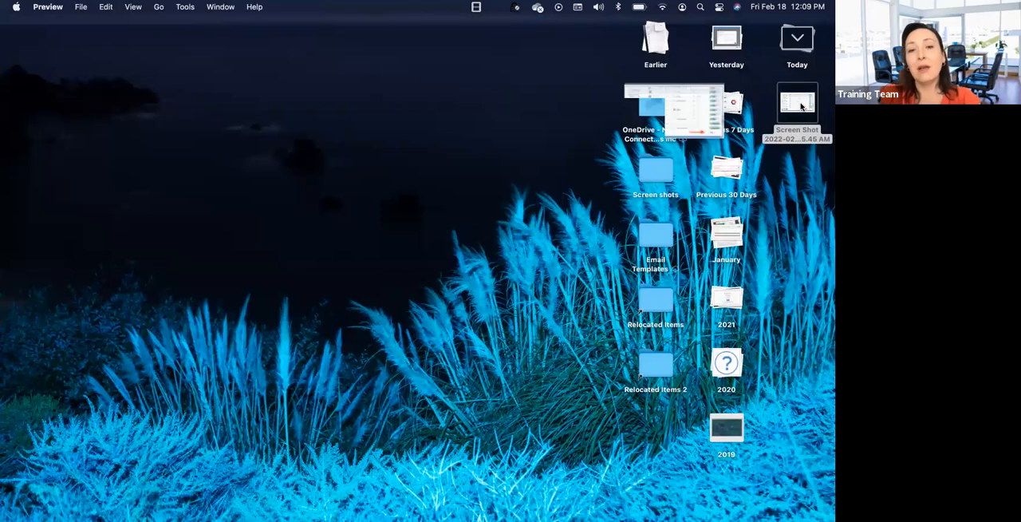
drag(368, 244, 609, 324)
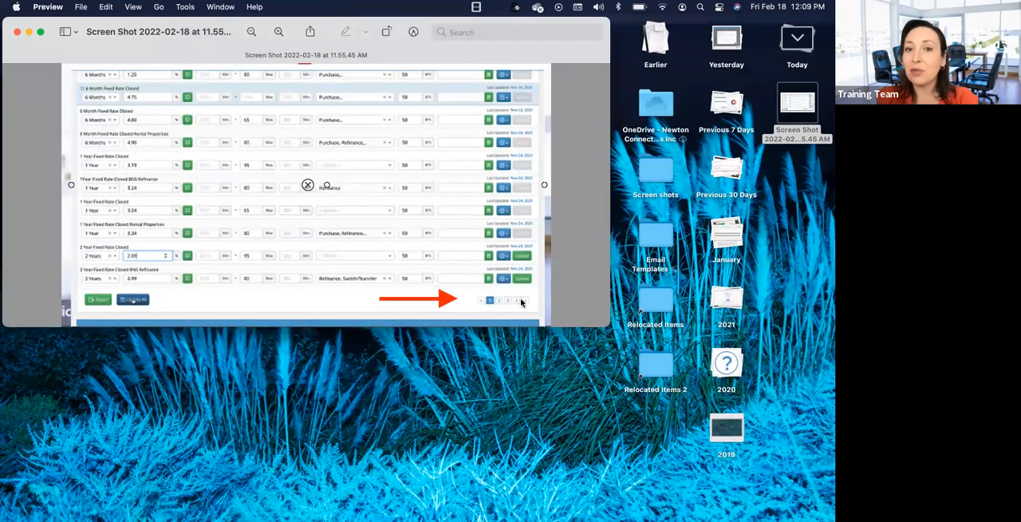
- Minimise the screenshot, switch back to the Lender Portal in Chrome and start adding a new product
click(29, 32)
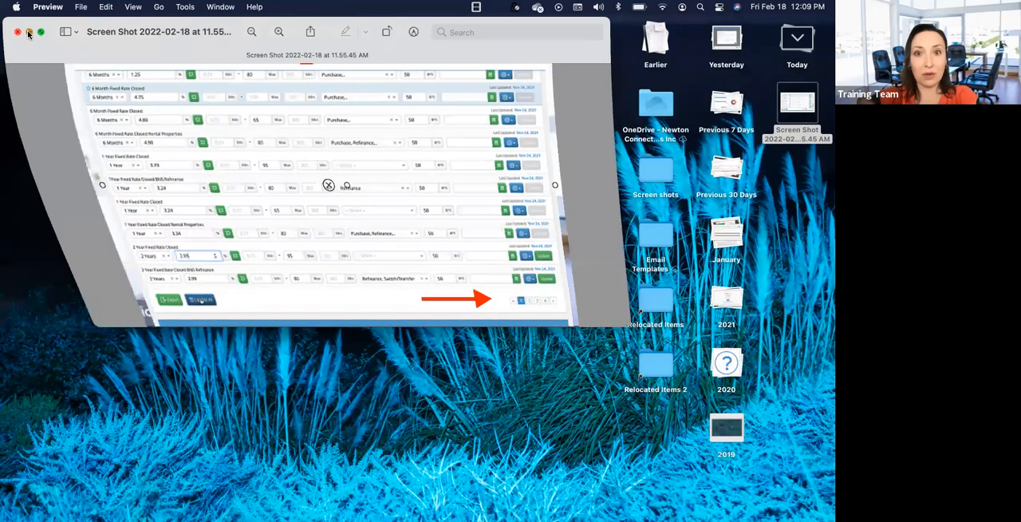
click(252, 504)
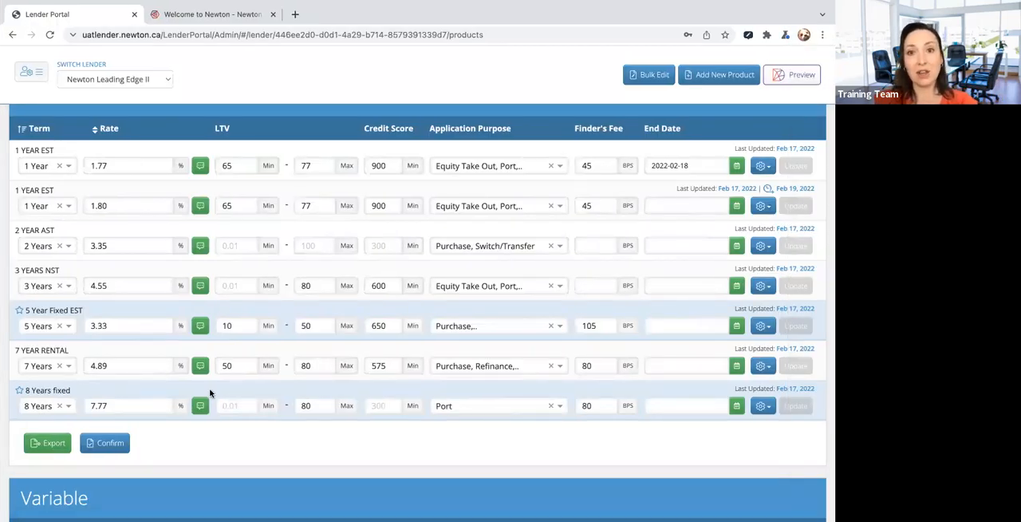
scroll(549, 287, up, 3)
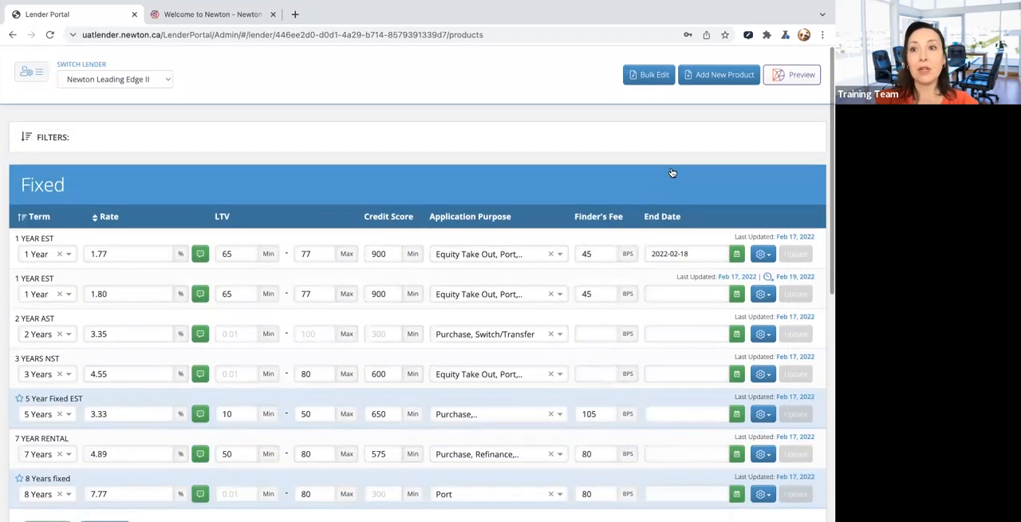
click(716, 80)
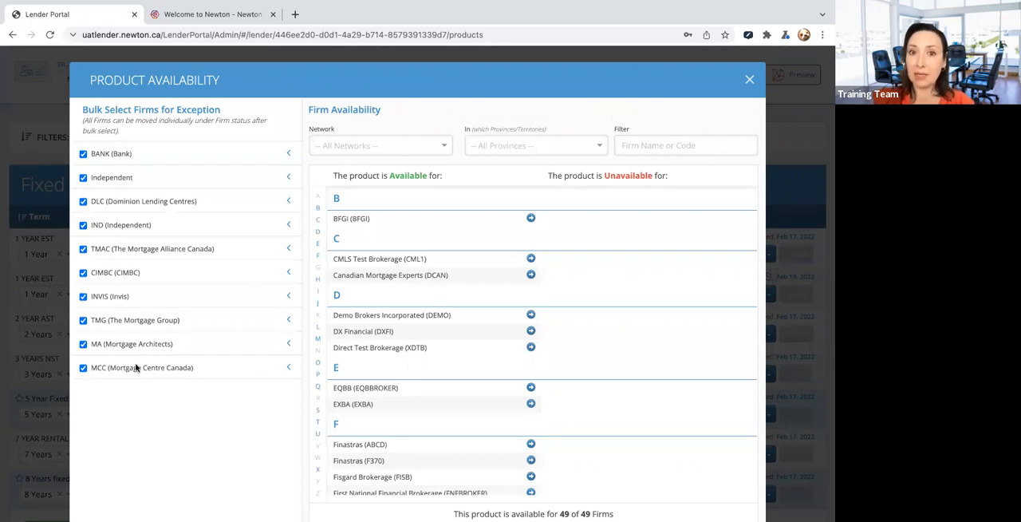
- Exclude all BANK, Independent and DLC firms from the product's availability, and include all three networks again
click(83, 154)
click(83, 178)
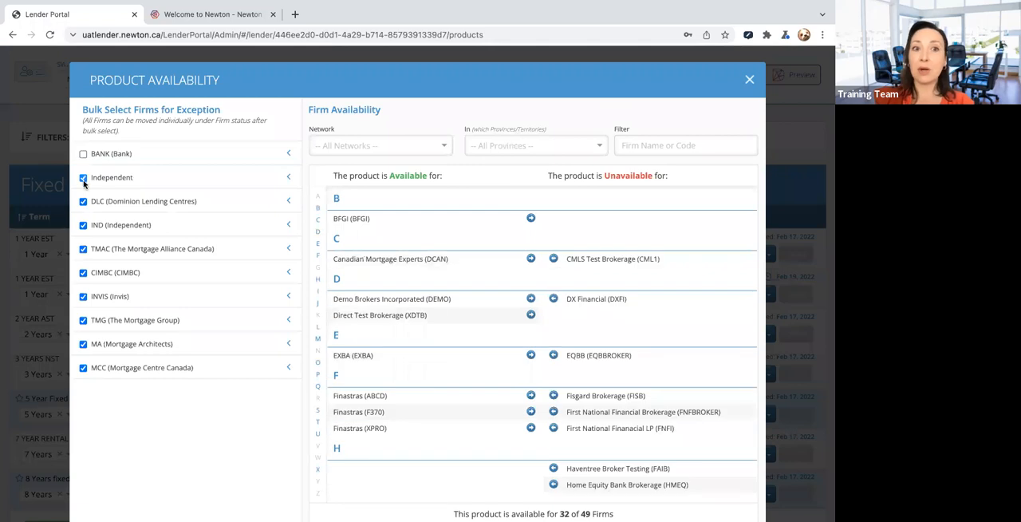
click(84, 202)
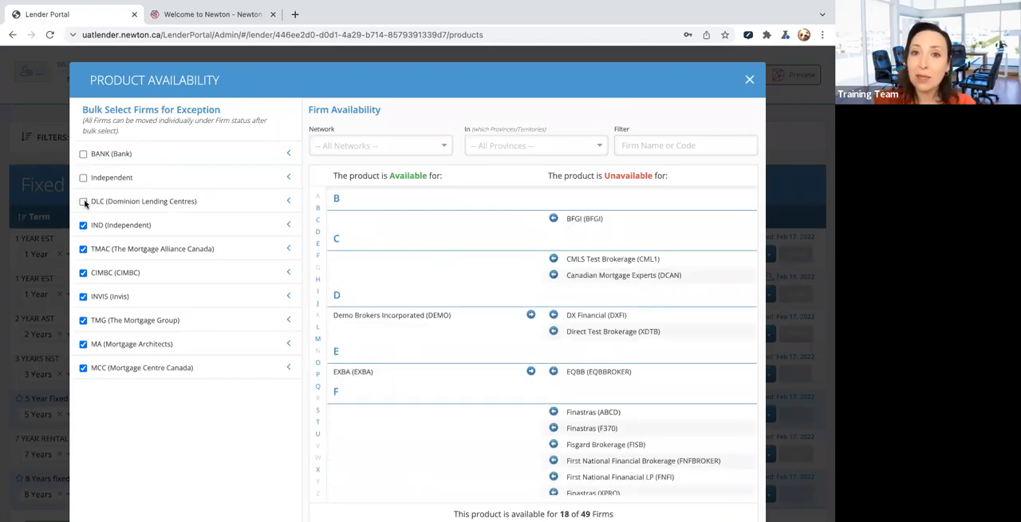
click(84, 202)
click(83, 178)
click(83, 154)
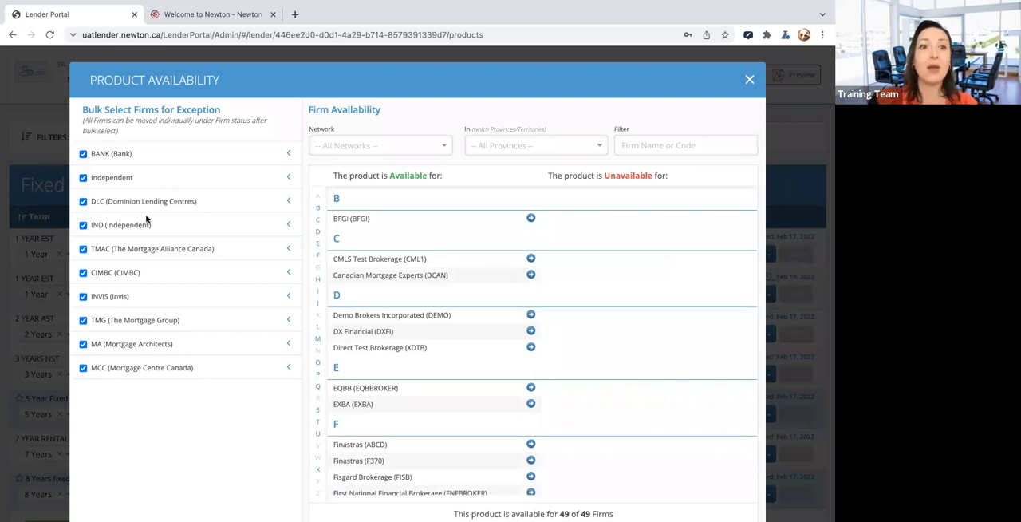
- Exclude the Ontario firms of the Independent, BANK and DLC networks from the product's availability
click(289, 202)
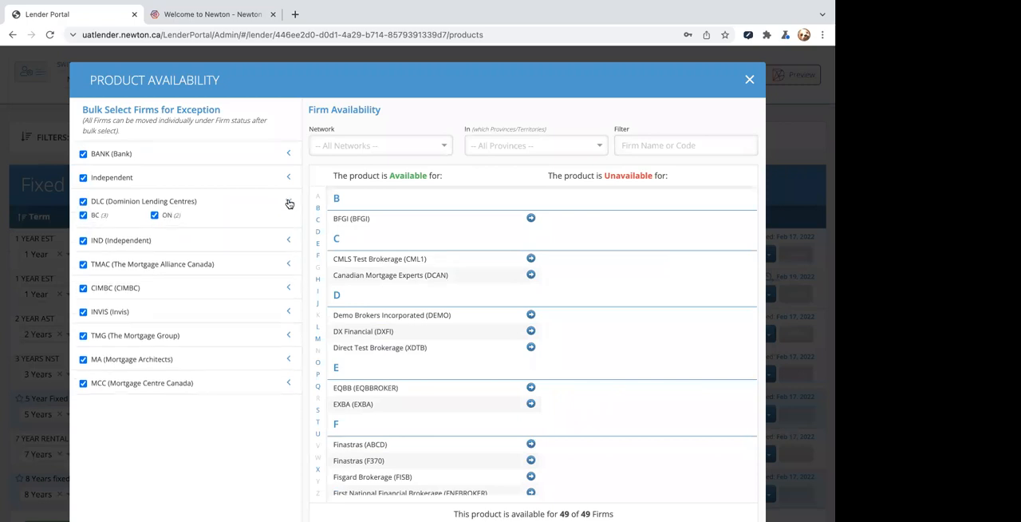
click(290, 177)
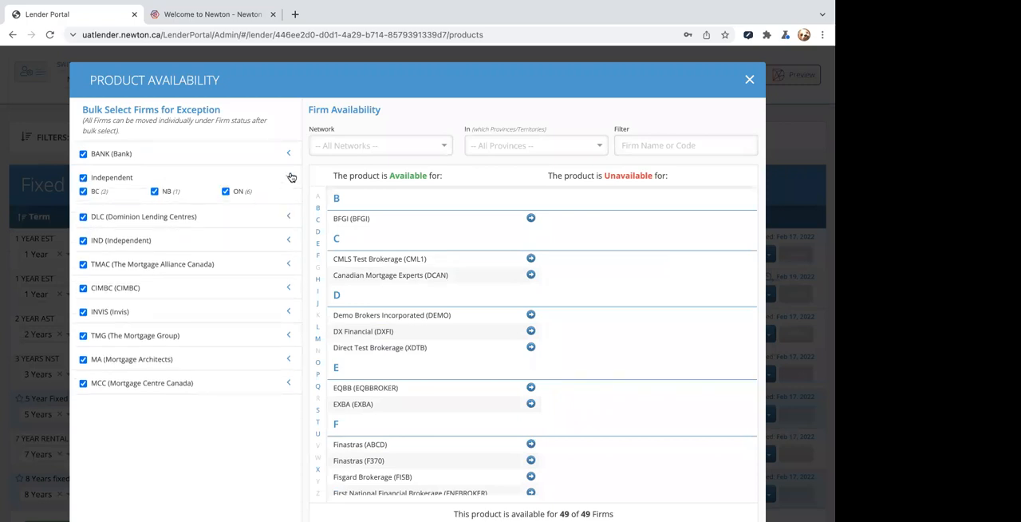
click(225, 191)
click(288, 153)
click(155, 168)
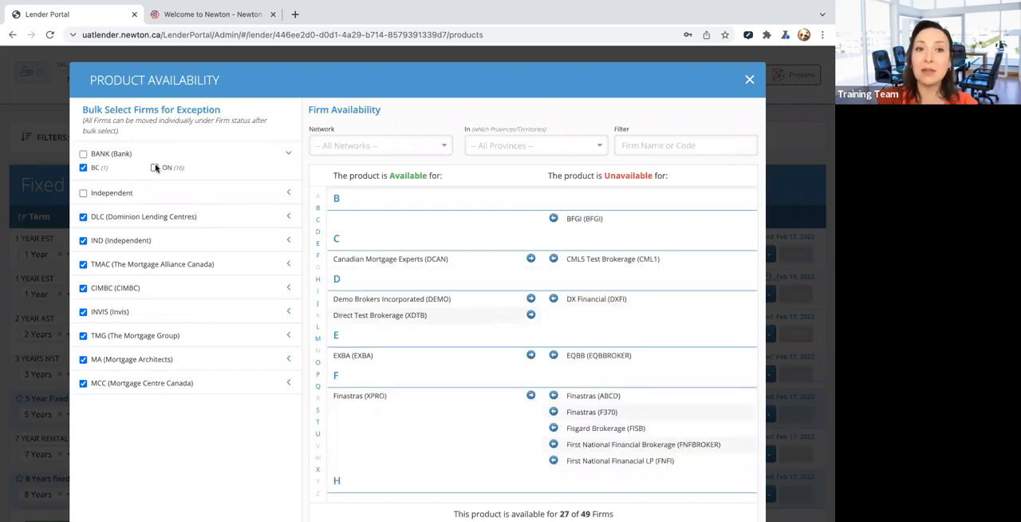
click(159, 216)
click(155, 216)
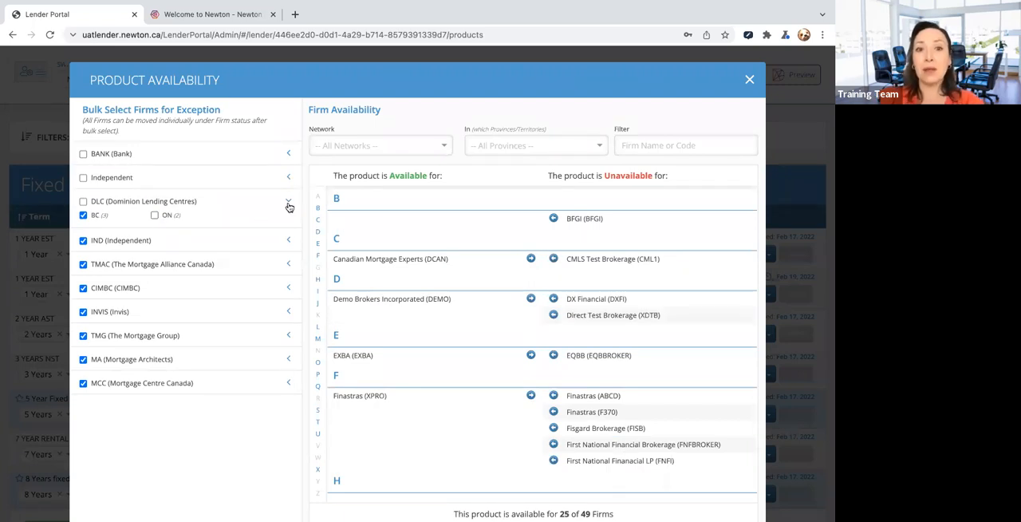
- Restore the product's availability for the DLC Ontario firms and for all Independent and BANK firms
click(155, 215)
click(83, 177)
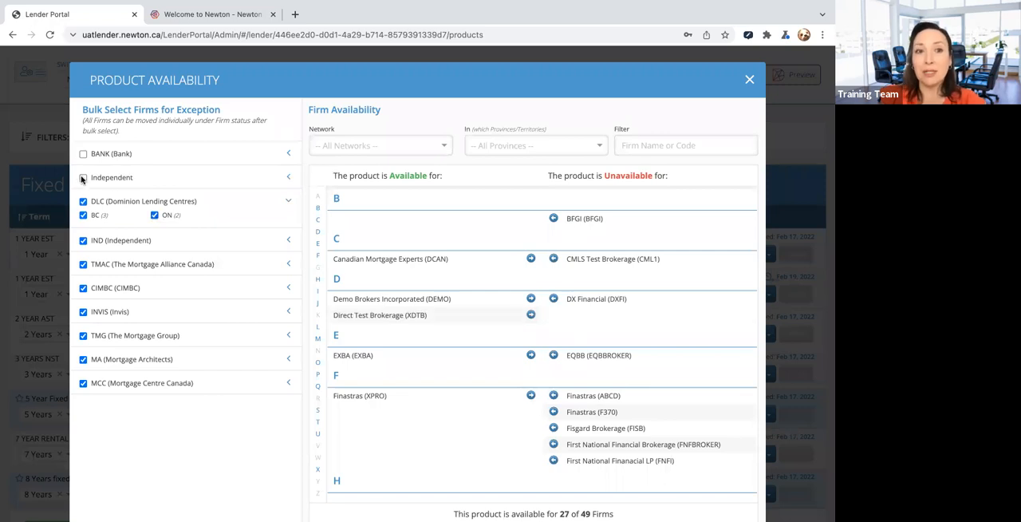
click(83, 154)
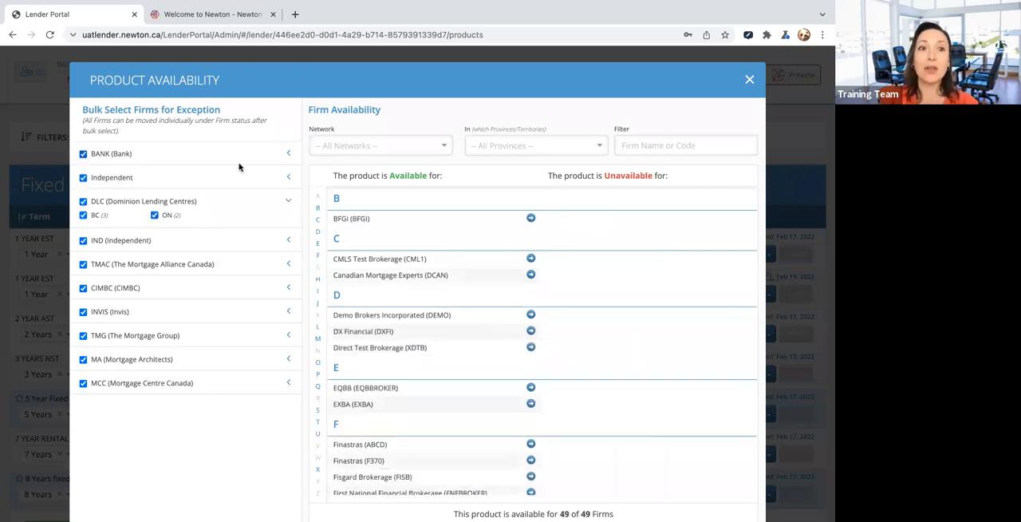
- Make the product unavailable to Ontario firms in the BANK, Independent, DLC and IND networks
click(289, 154)
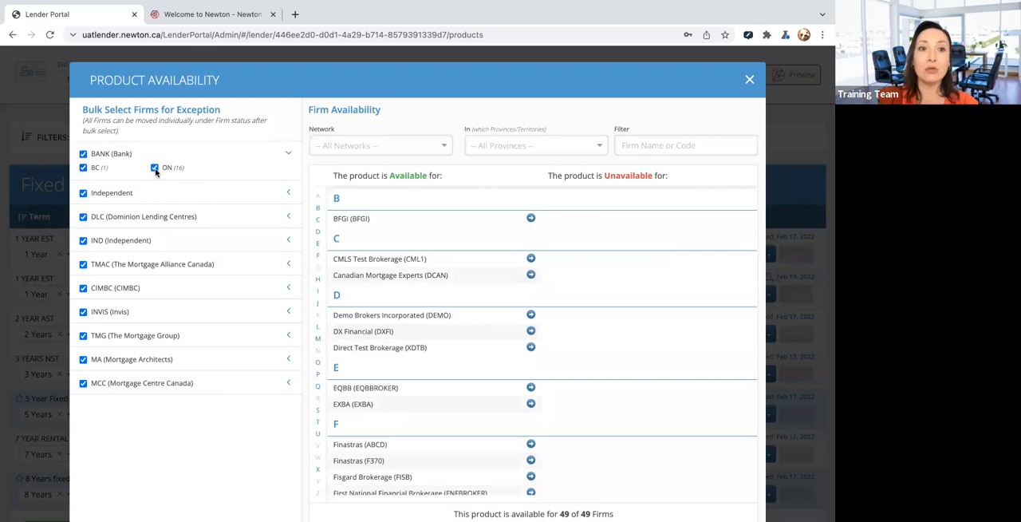
click(154, 167)
click(287, 194)
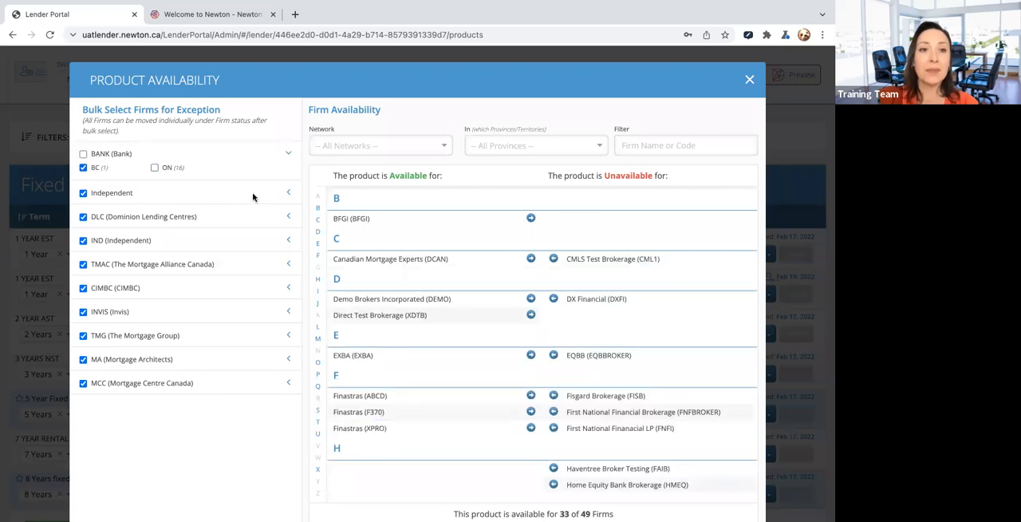
click(226, 191)
click(288, 217)
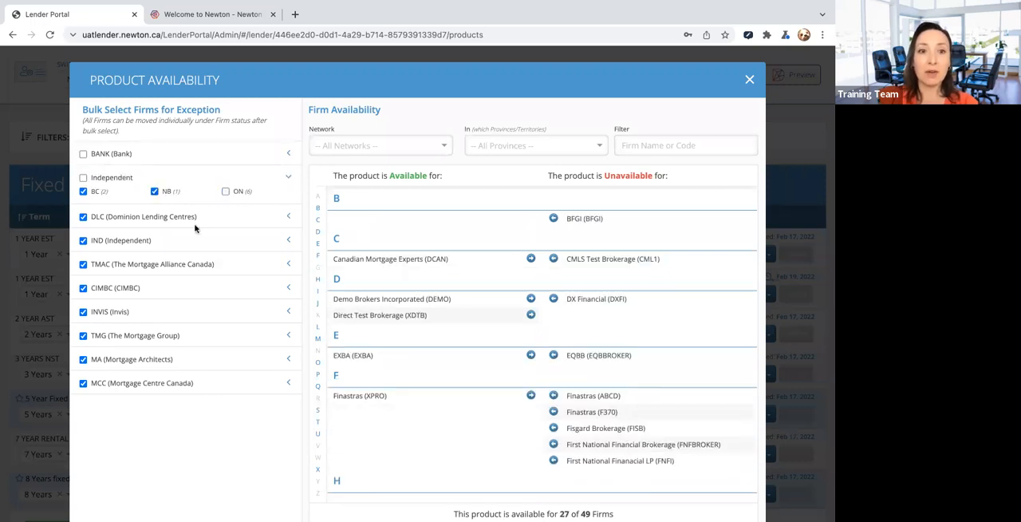
click(154, 214)
click(288, 240)
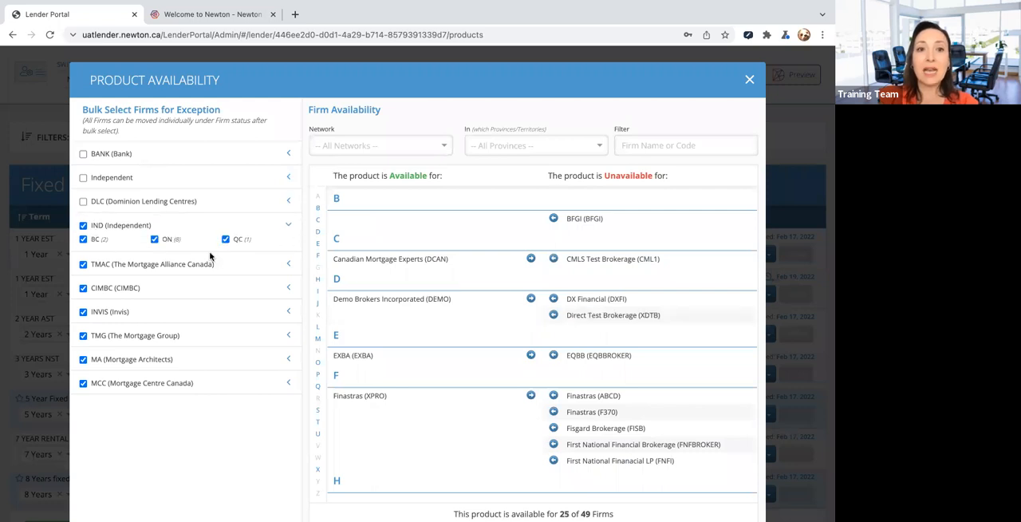
click(154, 239)
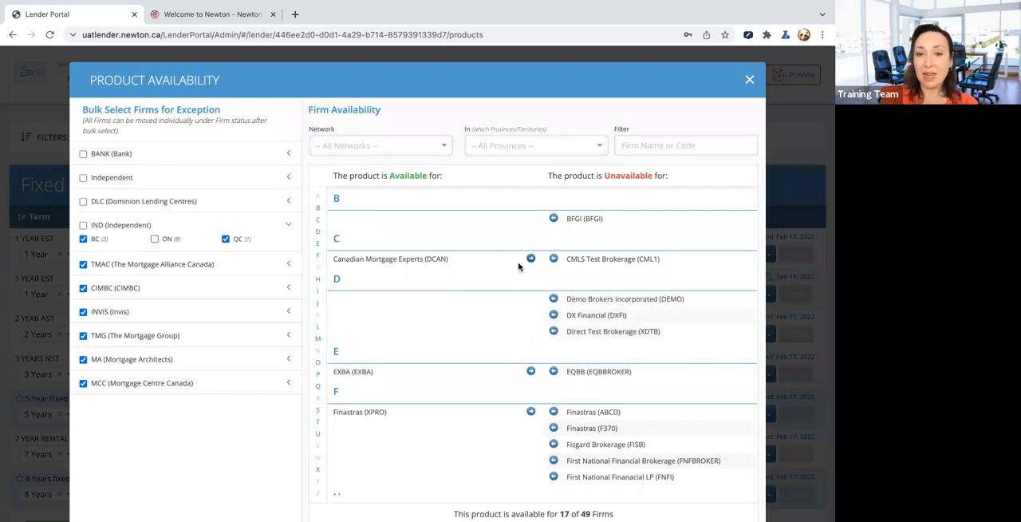
- Exclude the Ontario firms of the TMAC network from the product's availability and review the available and unavailable firm lists
click(288, 266)
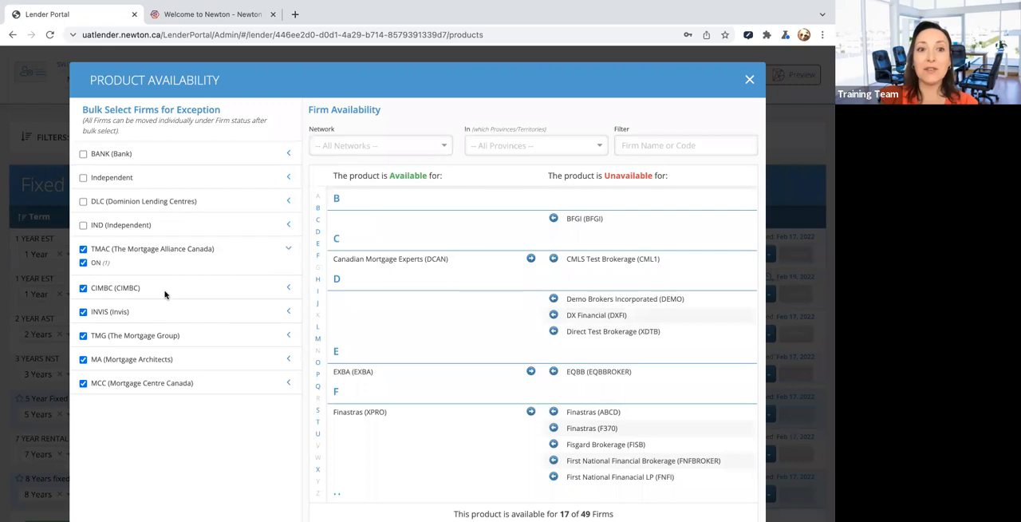
click(83, 263)
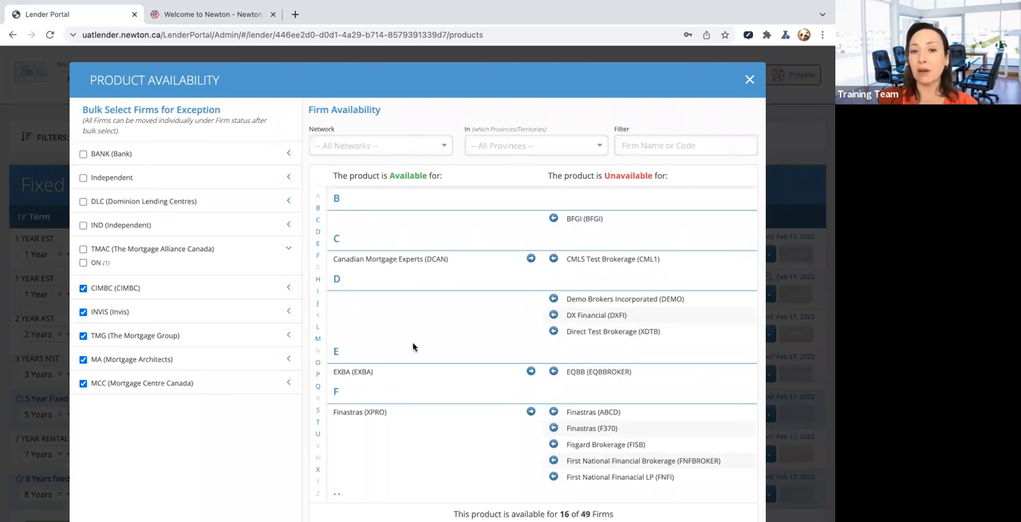
scroll(411, 437, down, 5)
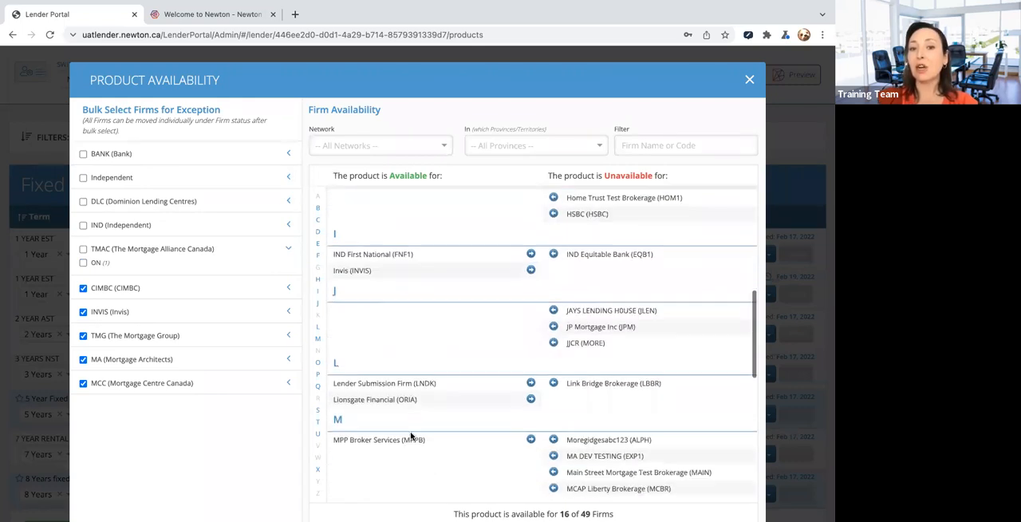
scroll(411, 436, down, 8)
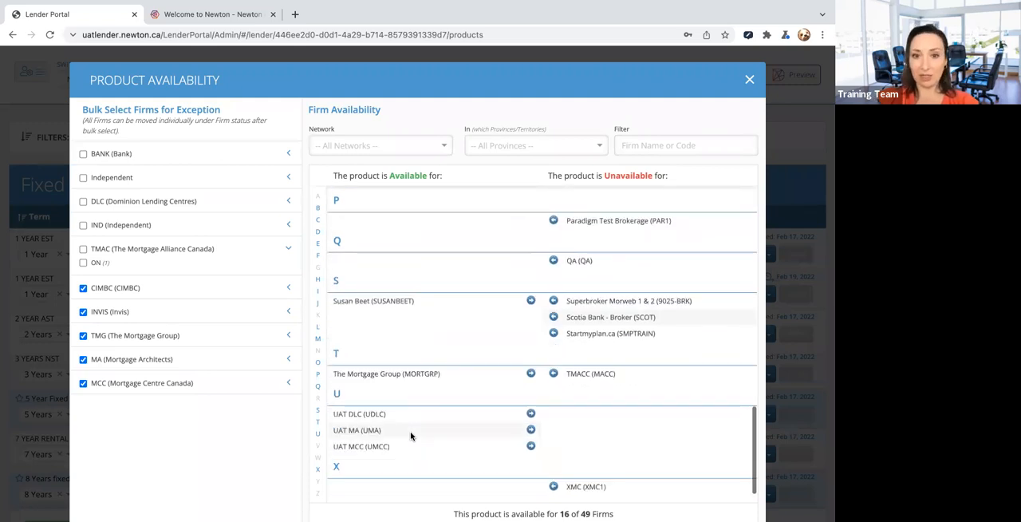
scroll(411, 435, down, 2)
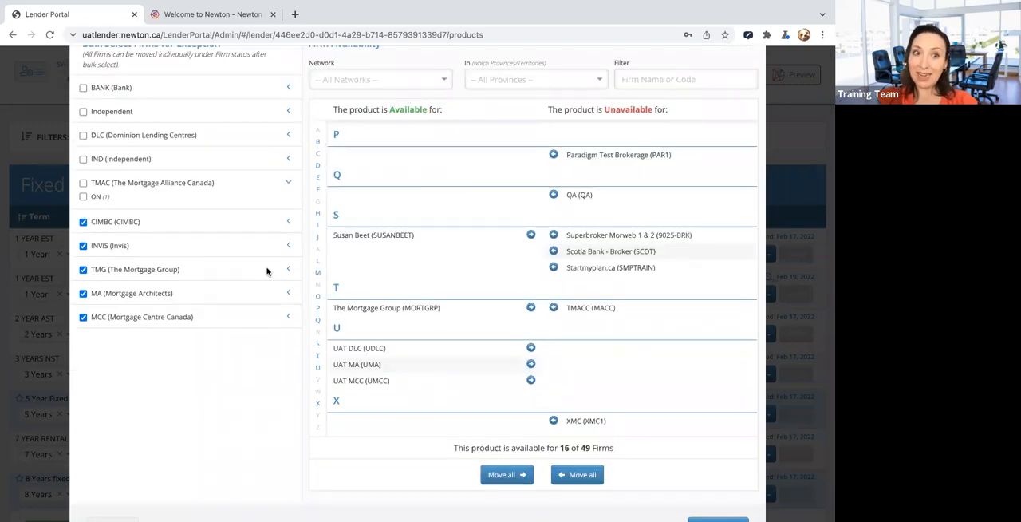
scroll(424, 325, up, 3)
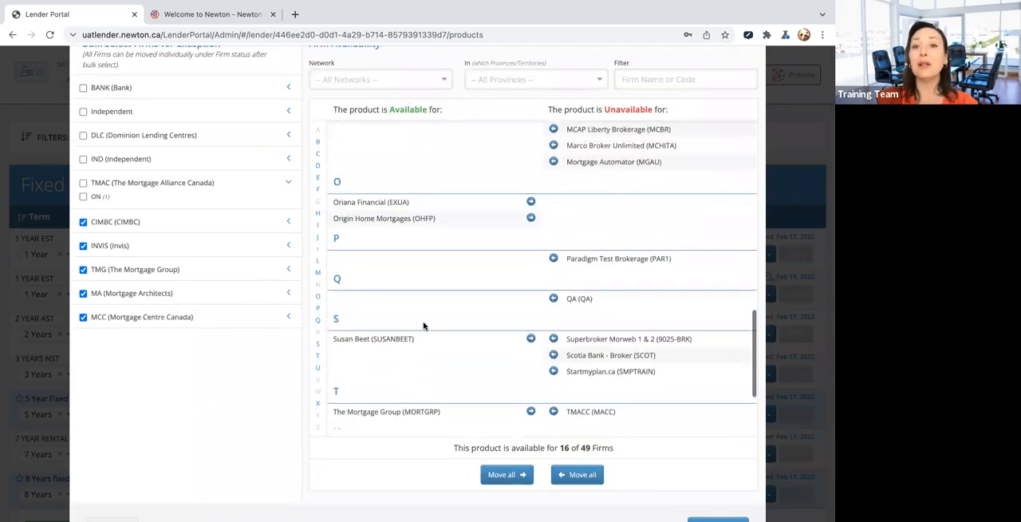
scroll(424, 326, up, 1)
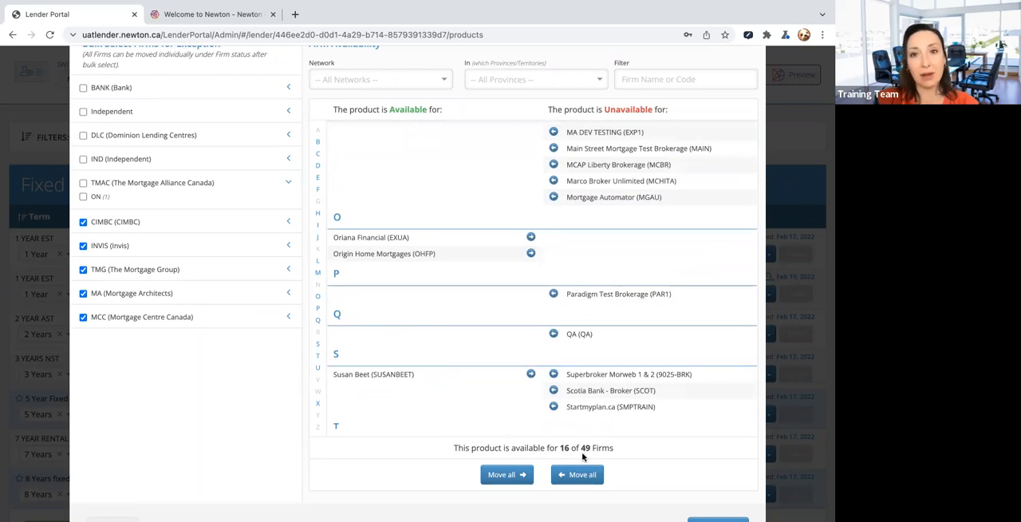
scroll(438, 330, up, 10)
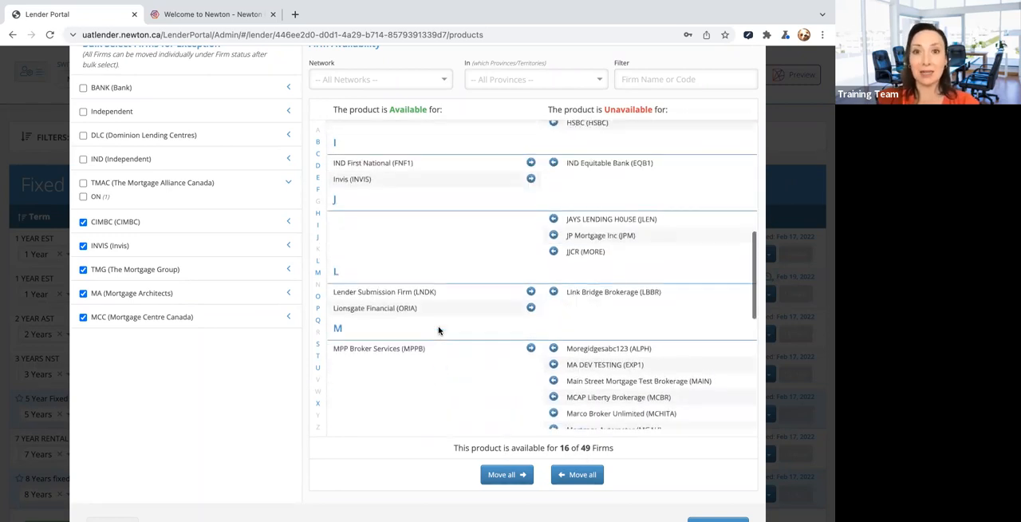
scroll(438, 330, up, 5)
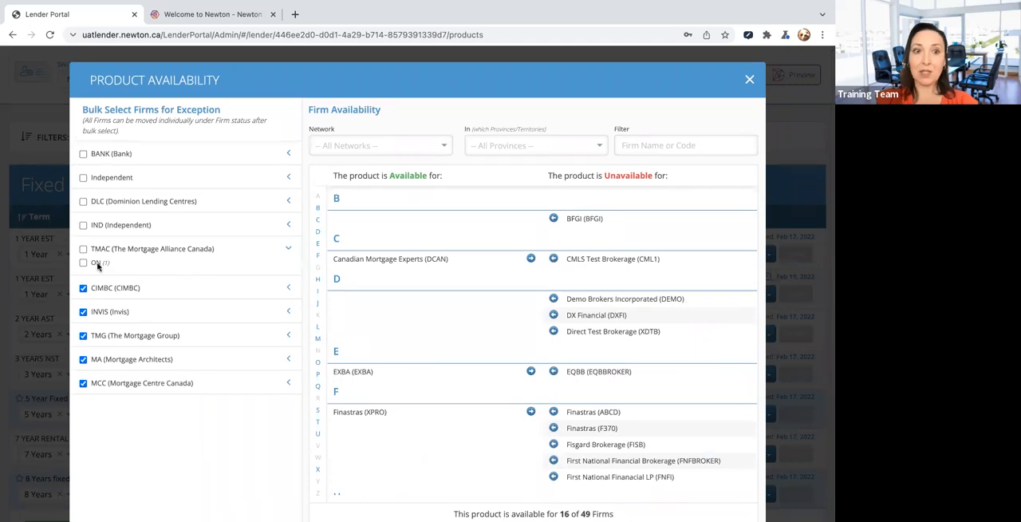
- Restore the product's availability for the TMAC Ontario firms and for all IND, DLC, Independent and BANK firms
click(84, 263)
click(83, 225)
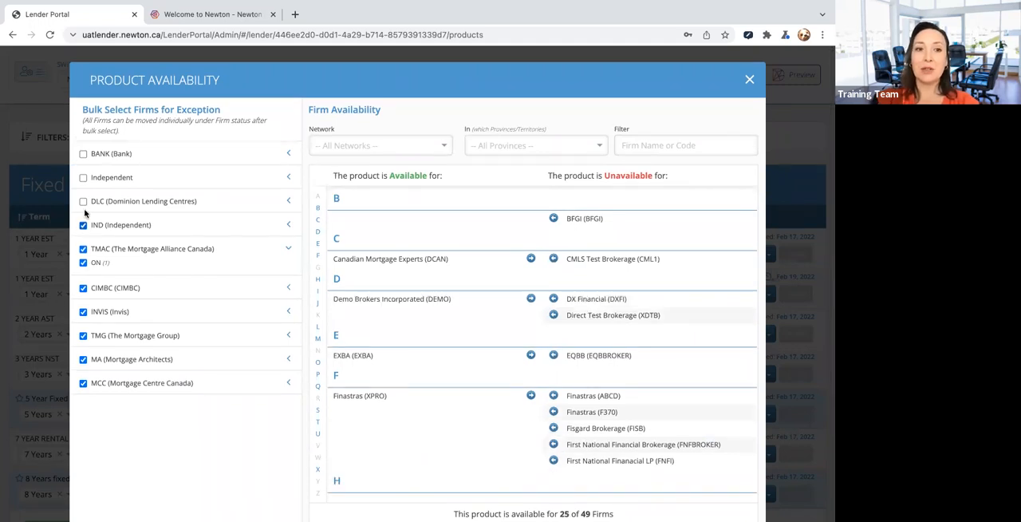
click(83, 201)
click(83, 177)
click(83, 153)
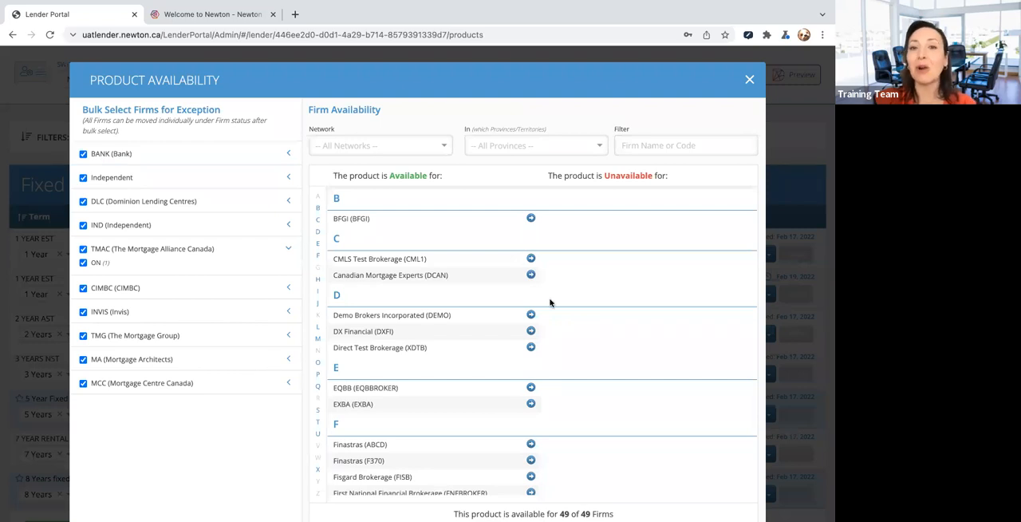
- Make the product unavailable to all firms in bulk
scroll(549, 303, down, 5)
scroll(550, 303, down, 5)
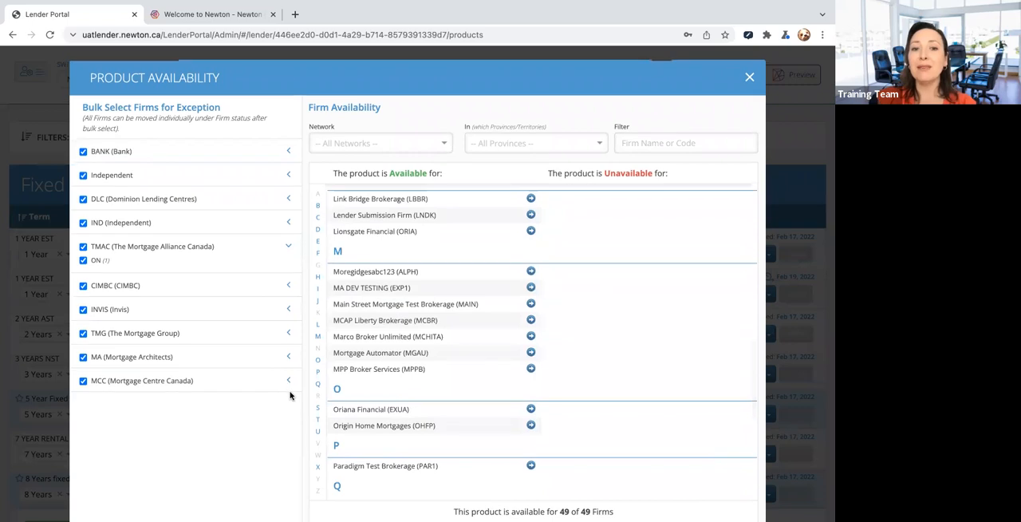
scroll(291, 351, down, 3)
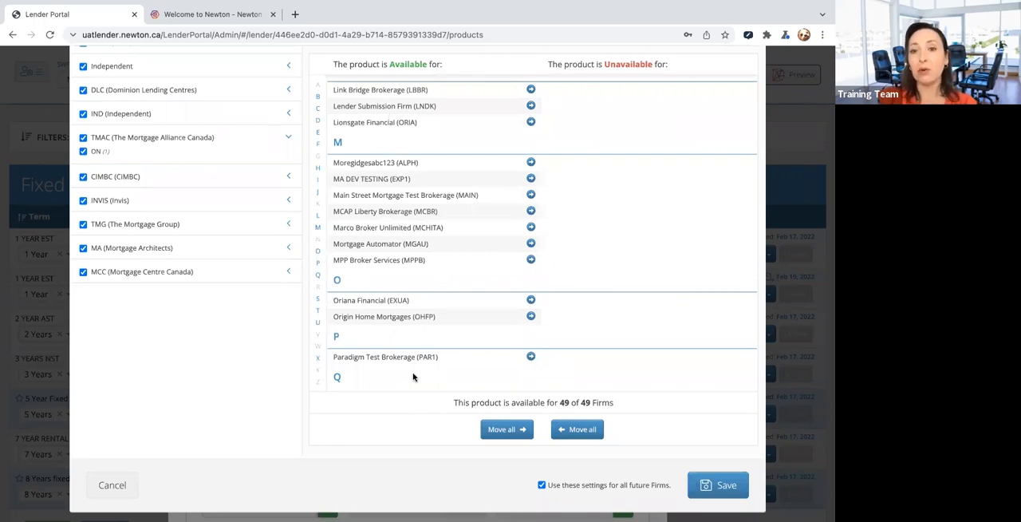
click(505, 431)
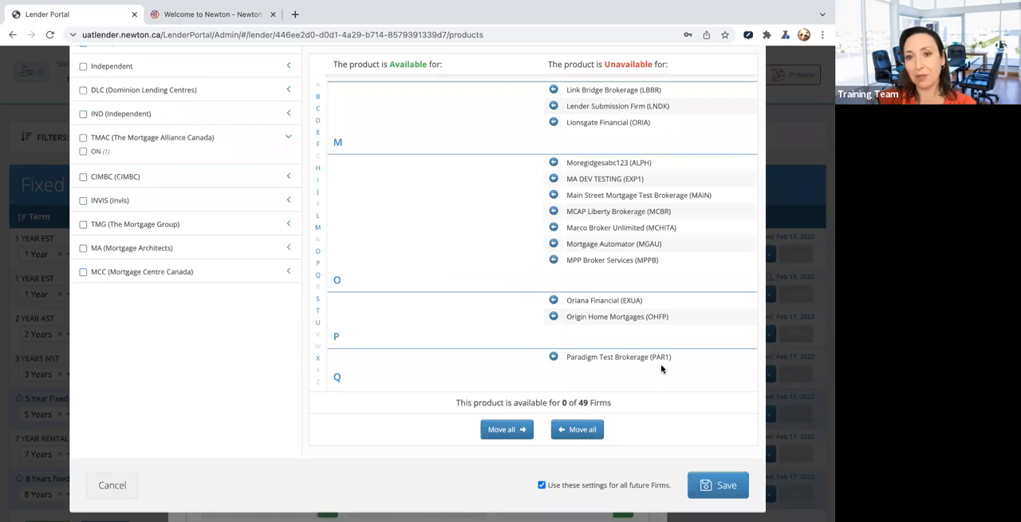
- Filter the firms by "jay" and make the product available to JAYS LENDING HOUSE (JLEN)
scroll(661, 369, up, 5)
scroll(640, 271, up, 5)
scroll(640, 271, up, 5)
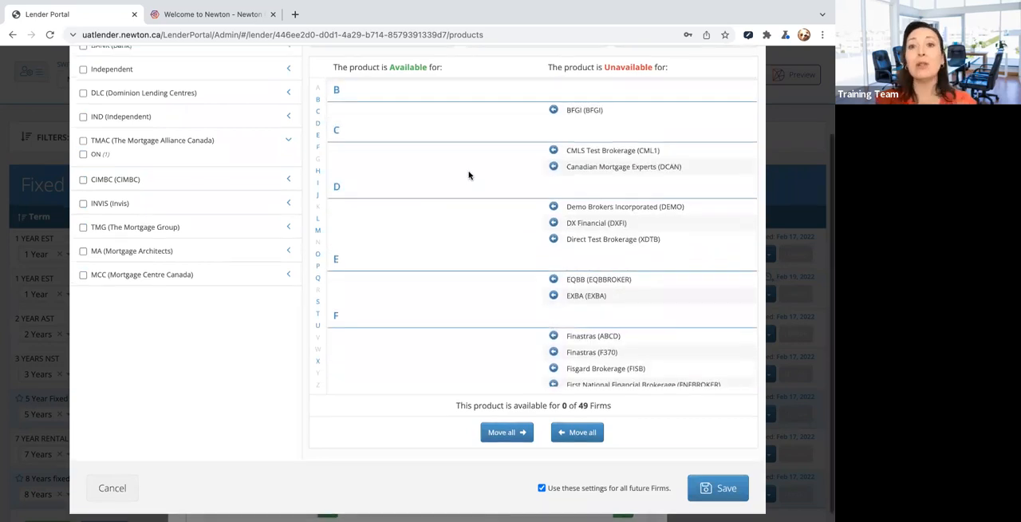
scroll(469, 175, up, 2)
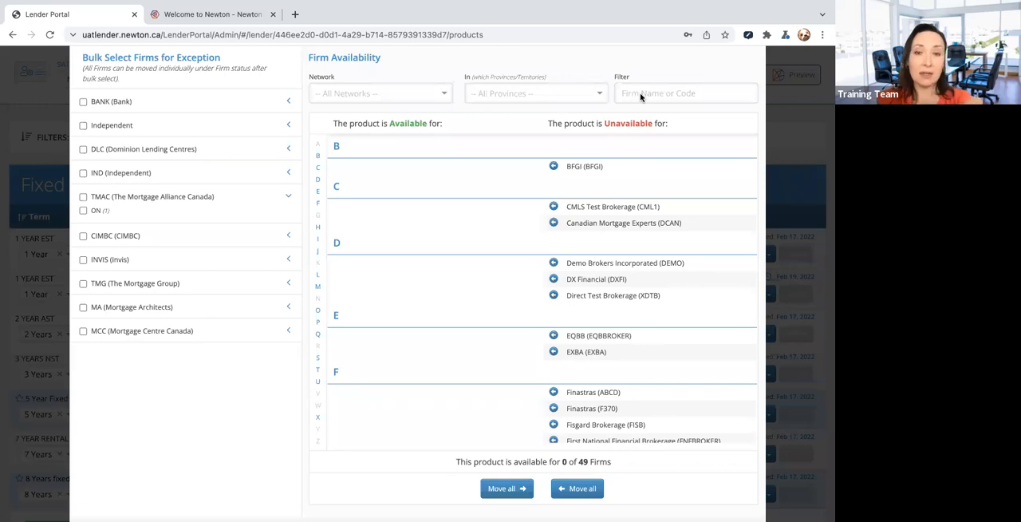
text(jaya)
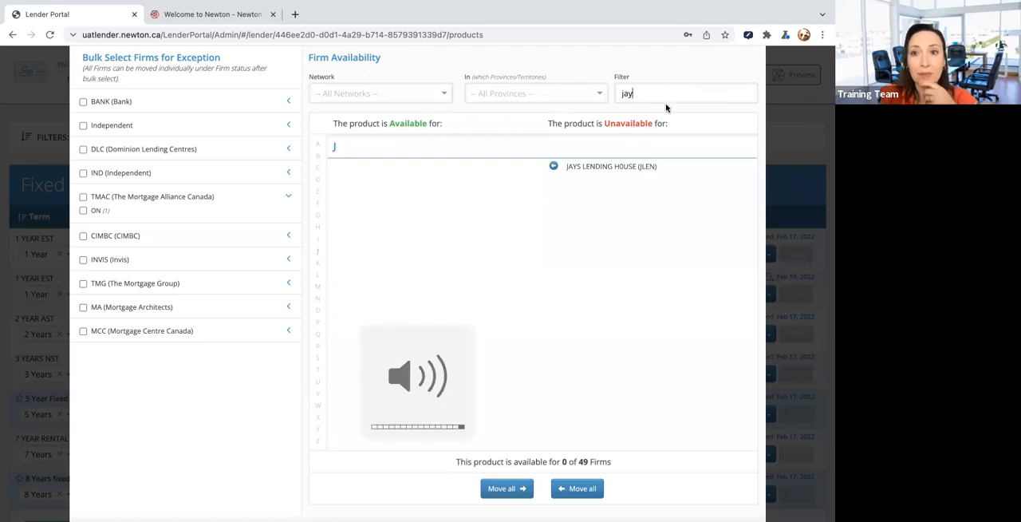
click(555, 167)
- Filter the firms by "super", make the product available to Superbroker Morweb 1 & 2 (9025-BRK), and clear the filter
double_click(627, 92)
text(super)
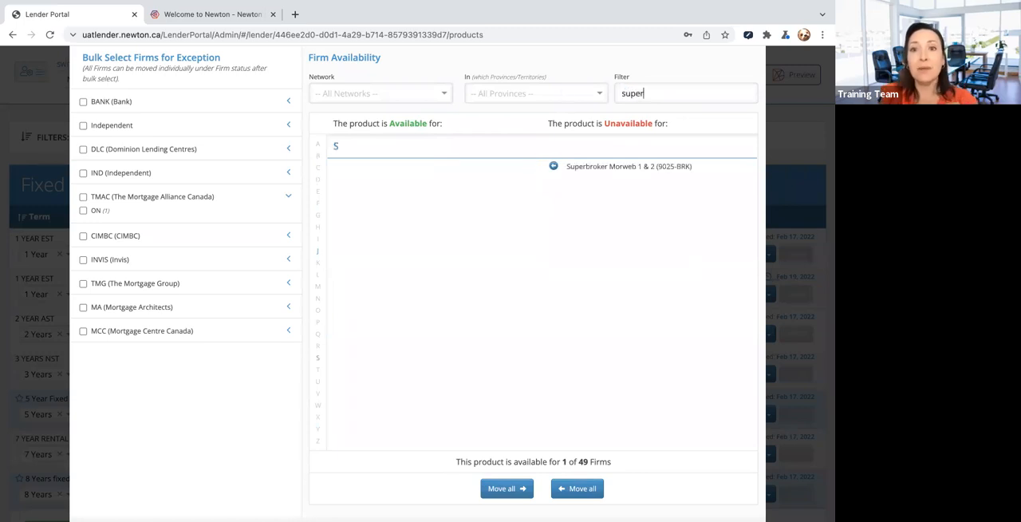
click(554, 169)
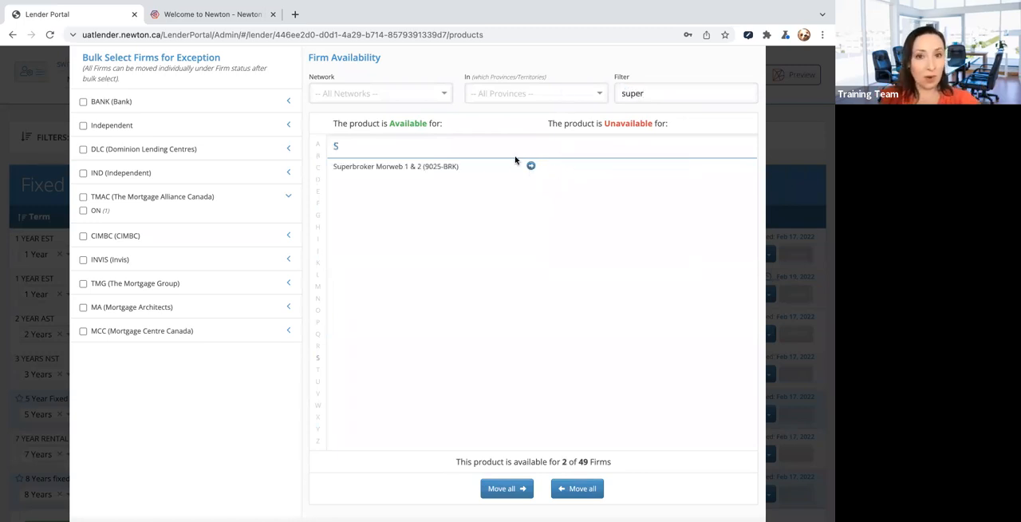
drag(643, 92, 584, 86)
key(BackSpace)
- Filter the firms by Ontario and make the product available to Link Bridge Brokerage (LBBR), JJCR (MORE) and HSBC
click(602, 93)
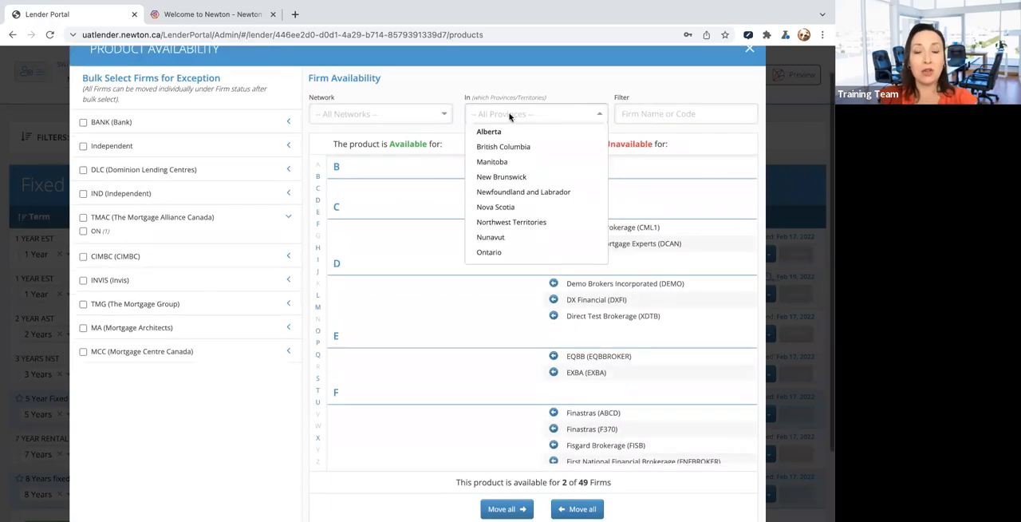
click(490, 252)
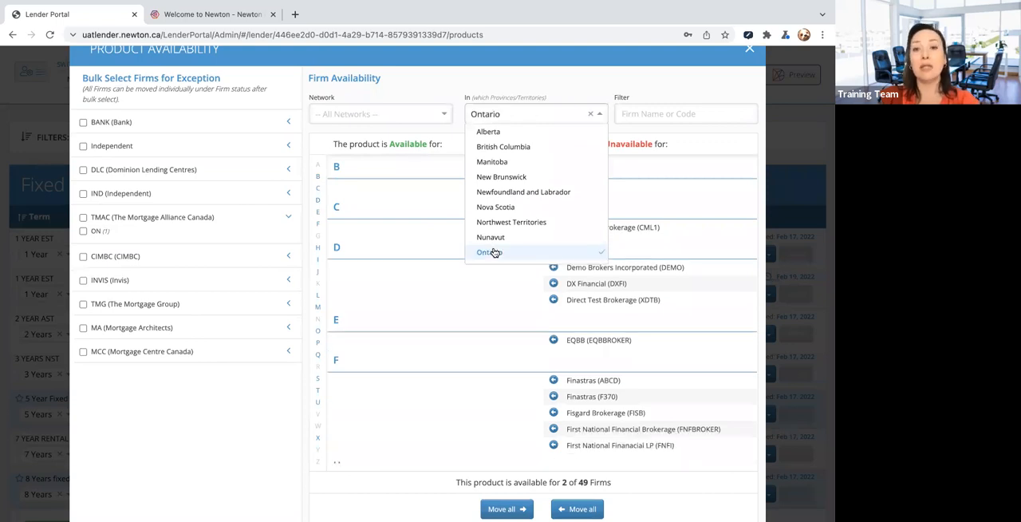
scroll(452, 296, down, 2)
scroll(453, 296, down, 3)
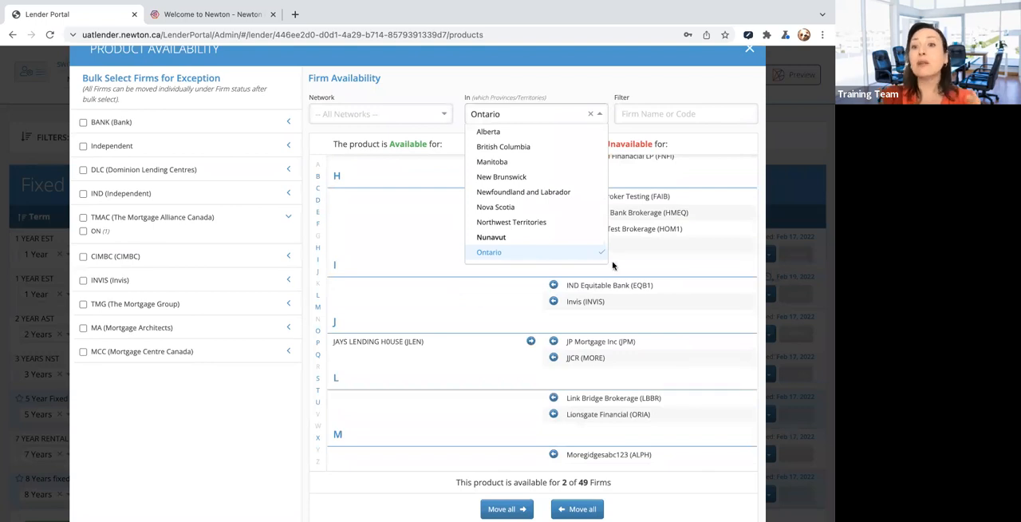
click(554, 398)
click(553, 358)
click(553, 245)
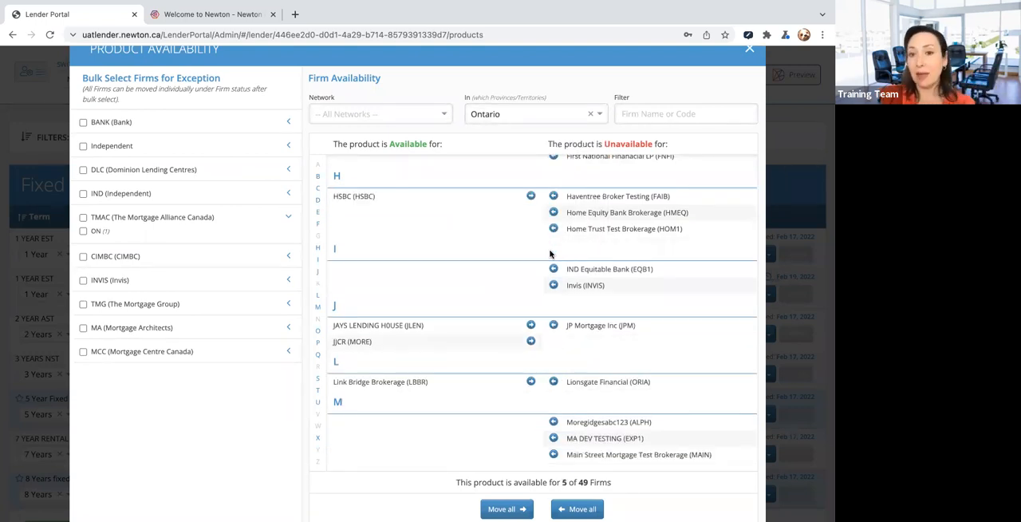
- View the Dominion Lending Centres firms in Ontario and in all provinces, and clear the province and network filters
click(416, 118)
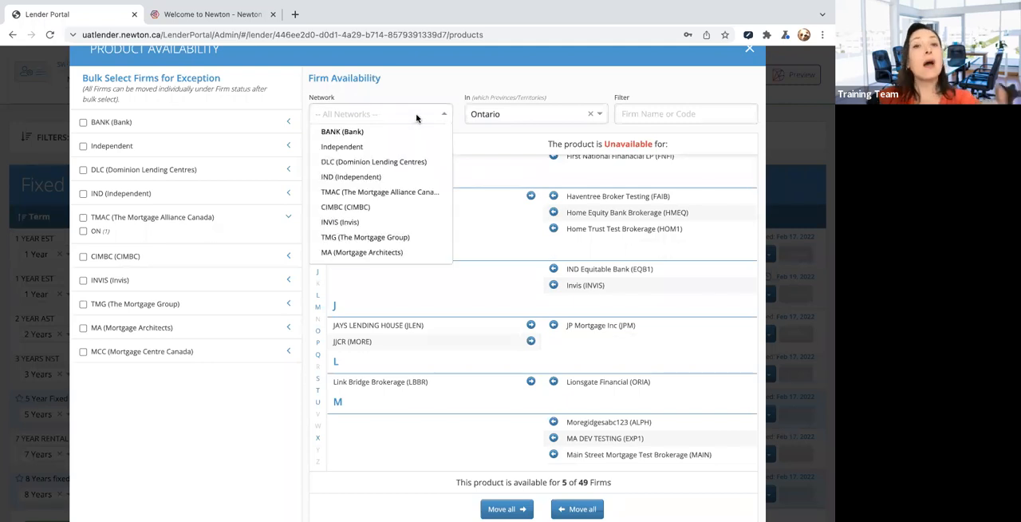
click(397, 163)
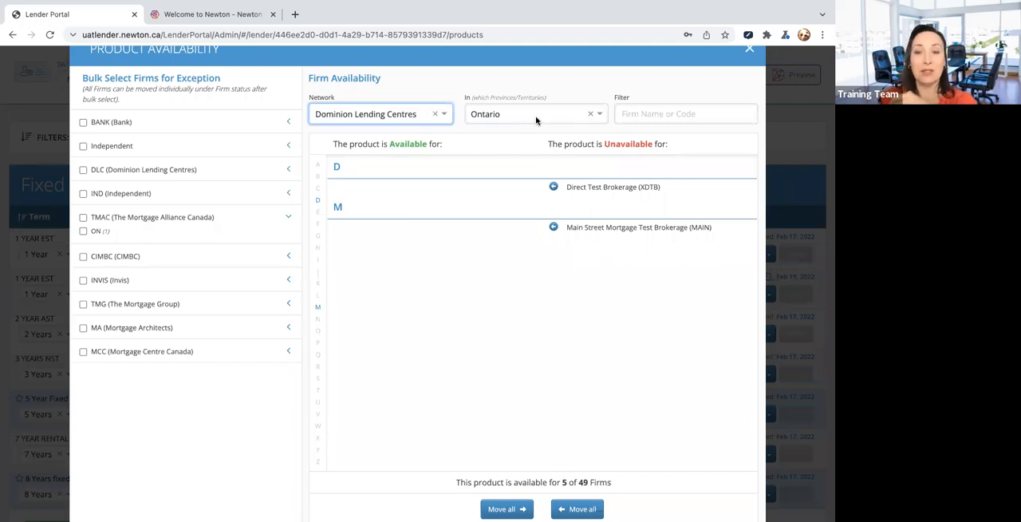
click(591, 115)
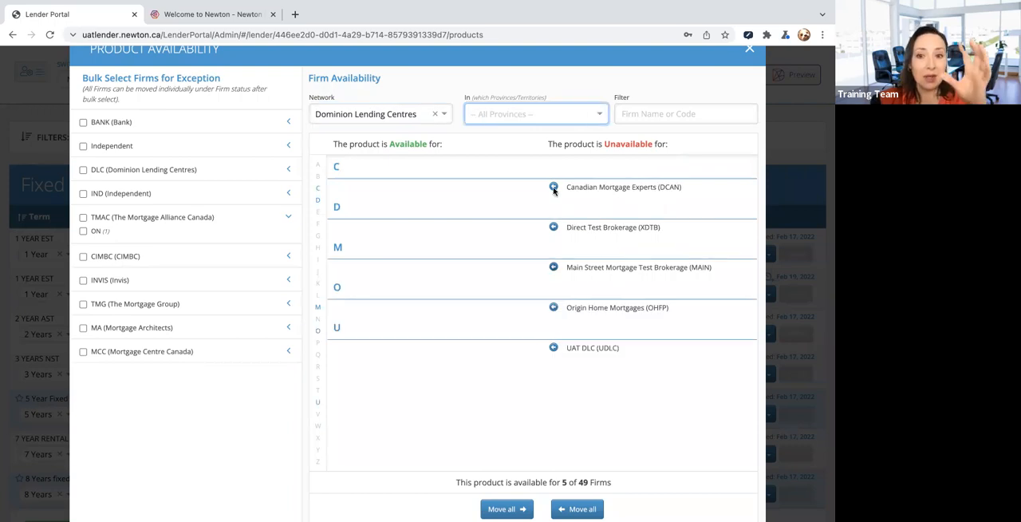
click(435, 115)
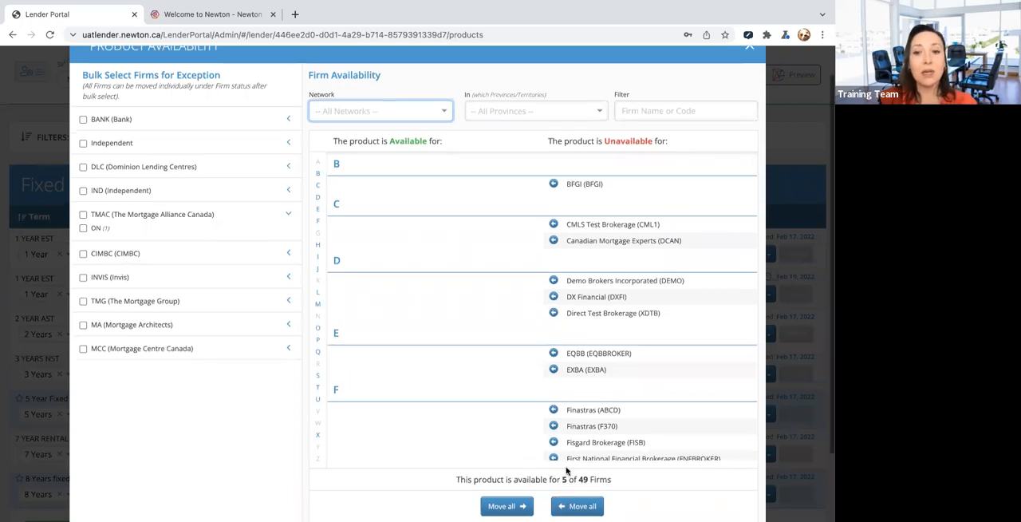
- Review the full firm lists and make the product available to the whole DLC (Dominion Lending Centres) network
scroll(563, 479, down, 1)
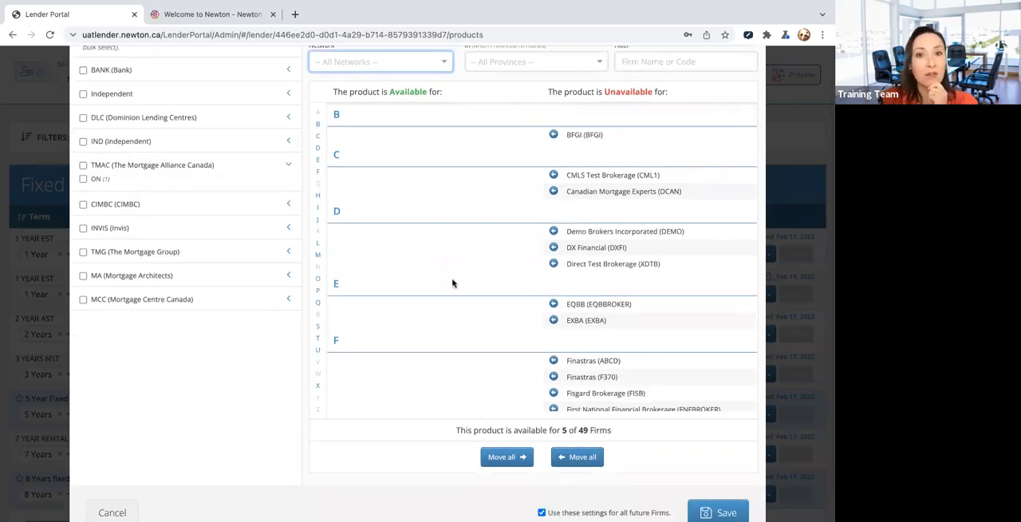
scroll(447, 262, down, 5)
scroll(399, 303, down, 6)
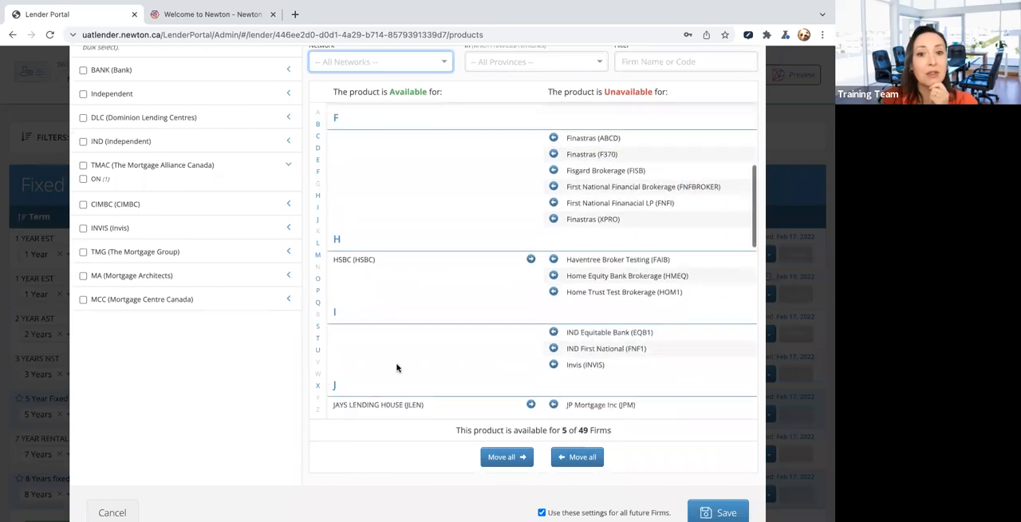
scroll(400, 317, down, 6)
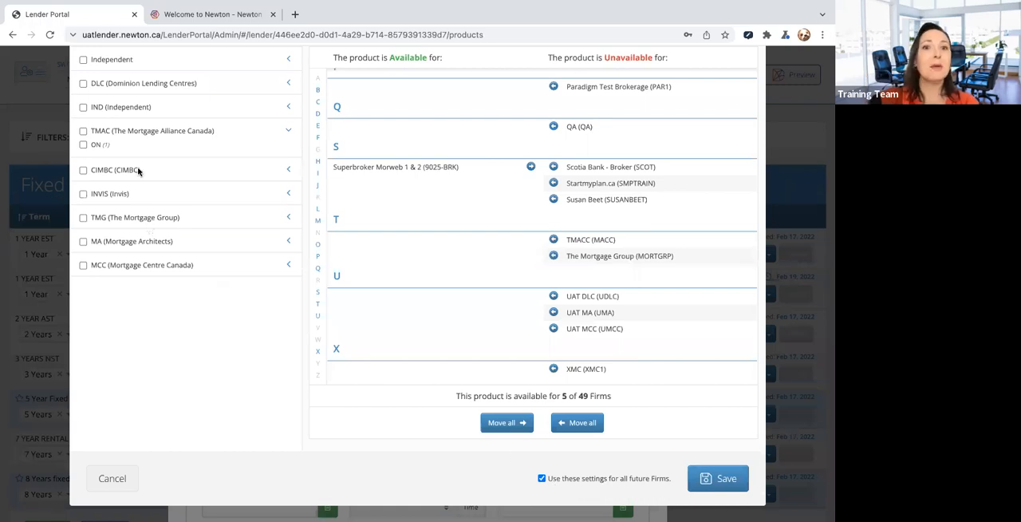
scroll(178, 184, up, 1)
scroll(178, 184, up, 2)
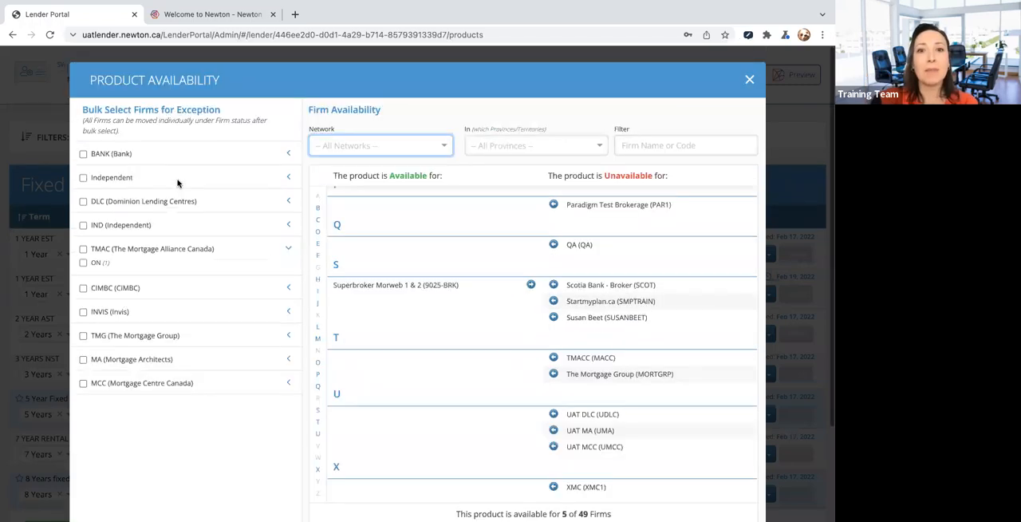
click(84, 202)
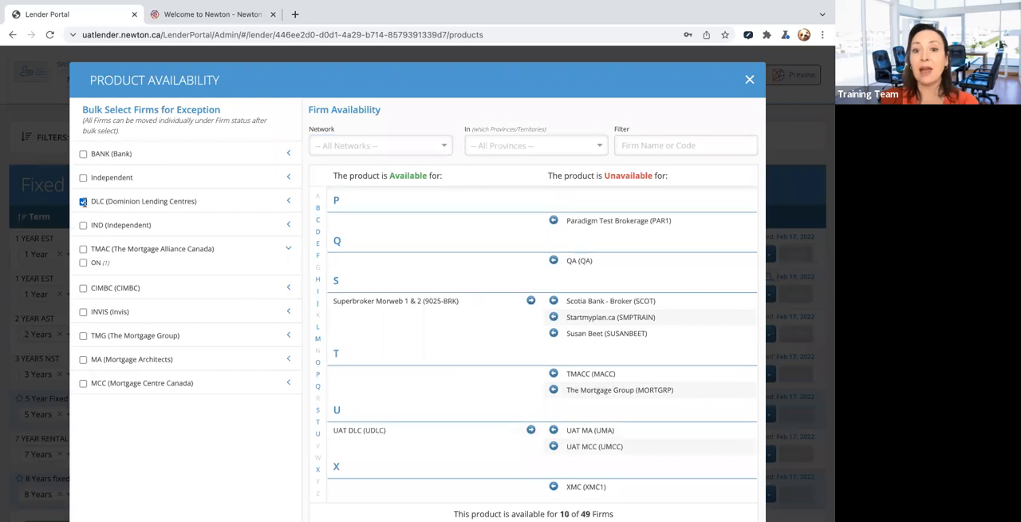
- Make the product unavailable to all firms, and restore availability only for the last firm listed under S
scroll(491, 439, down, 3)
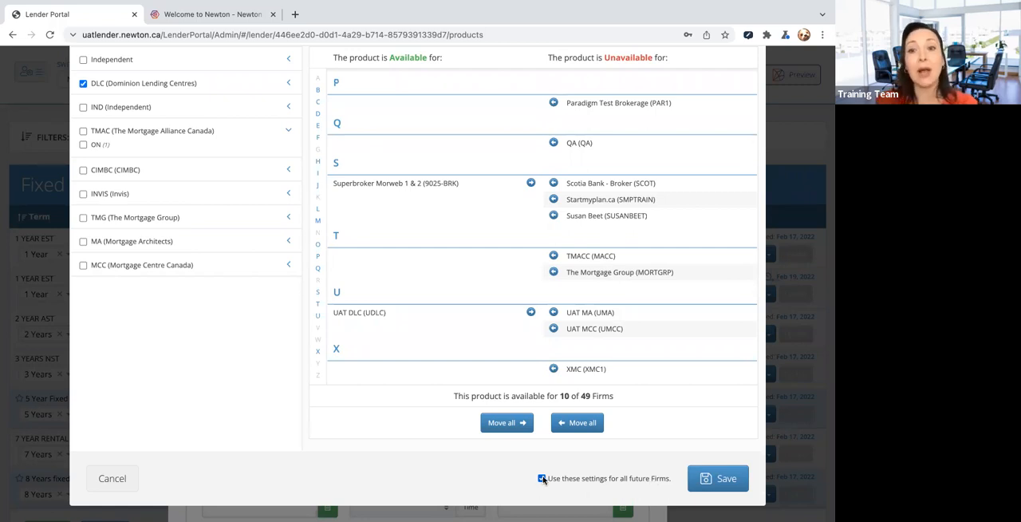
click(509, 424)
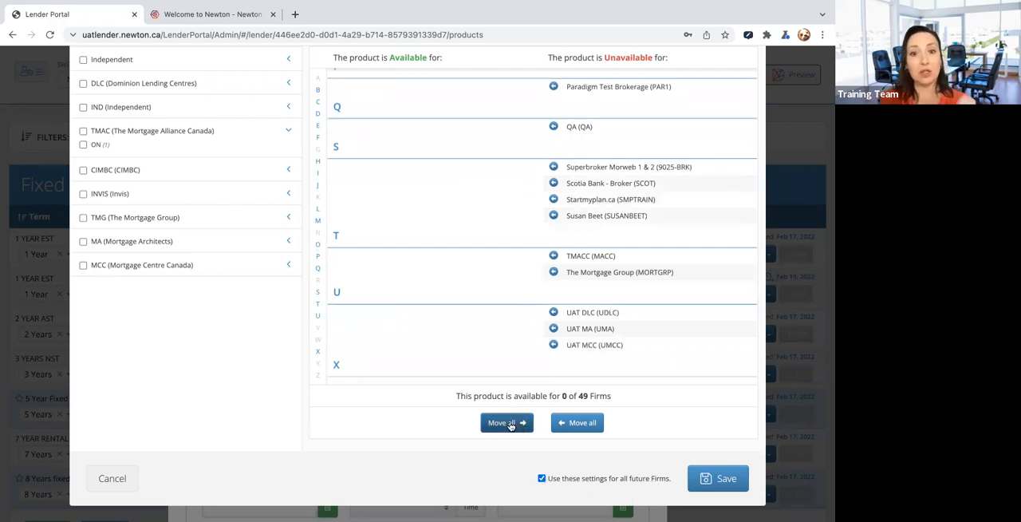
click(554, 216)
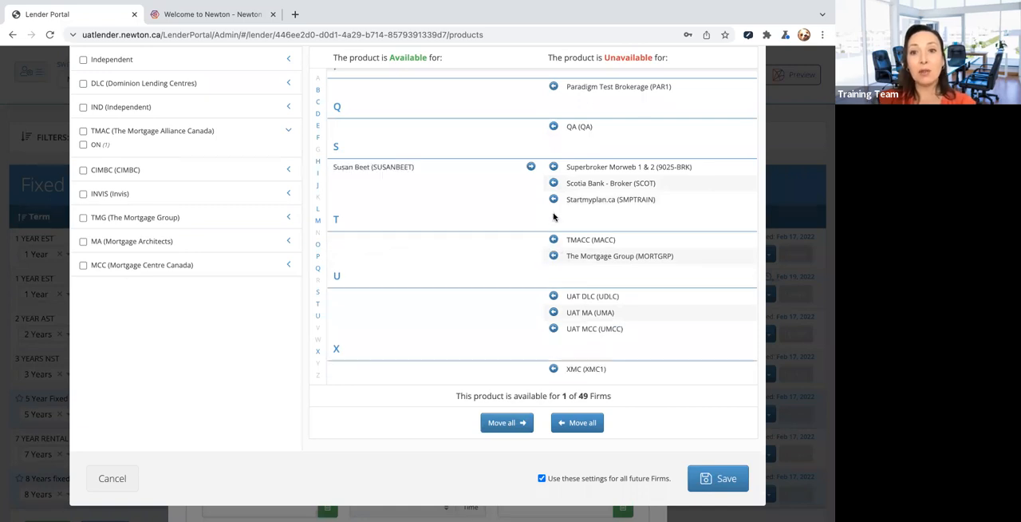
- Make the product also available to Startmyplan.ca (SMPTRAIN), review the firm list and save the availability settings
click(553, 200)
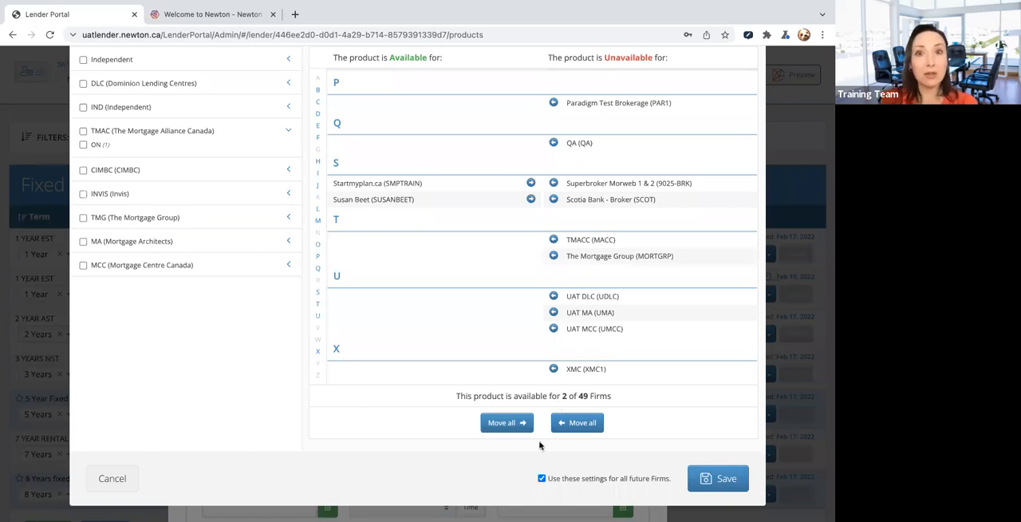
scroll(446, 319, up, 10)
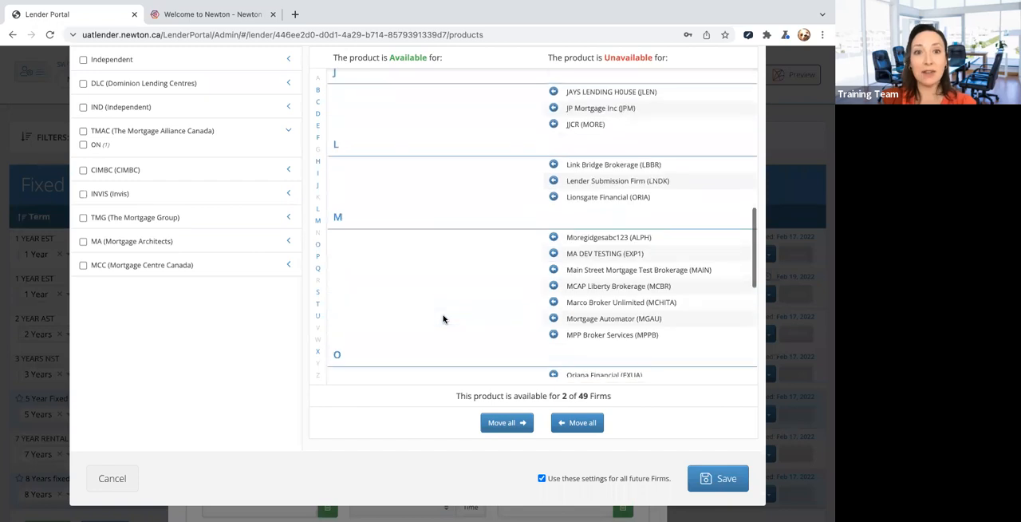
scroll(268, 300, up, 2)
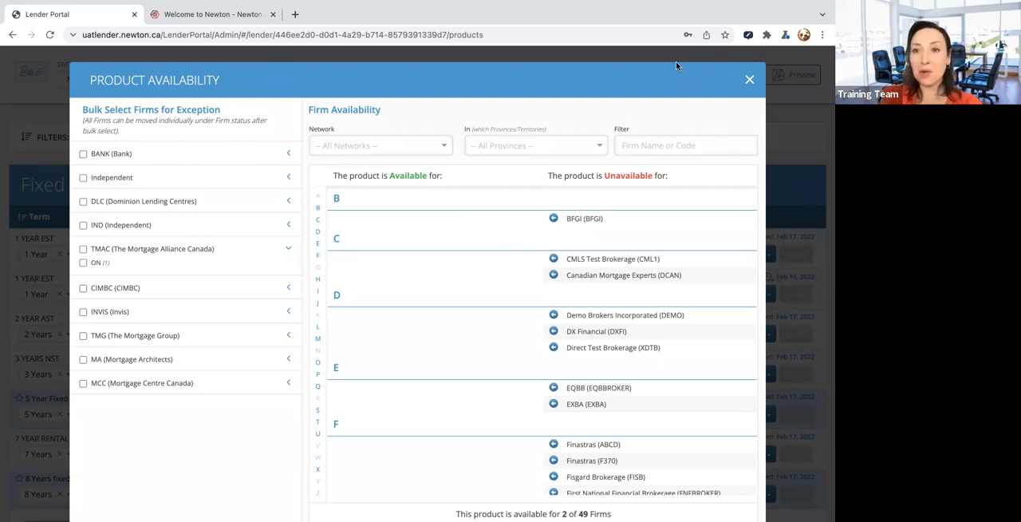
scroll(500, 319, down, 5)
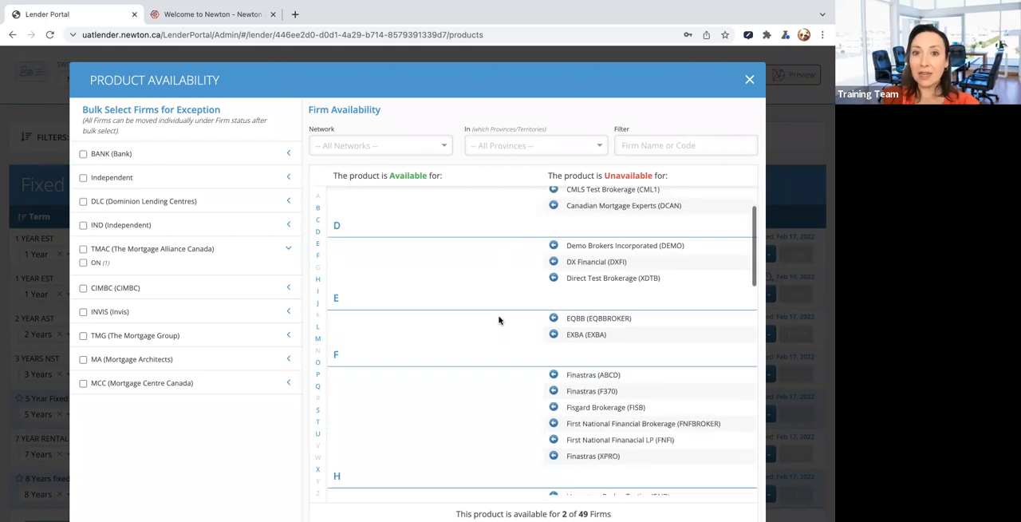
scroll(500, 319, down, 5)
scroll(574, 367, down, 3)
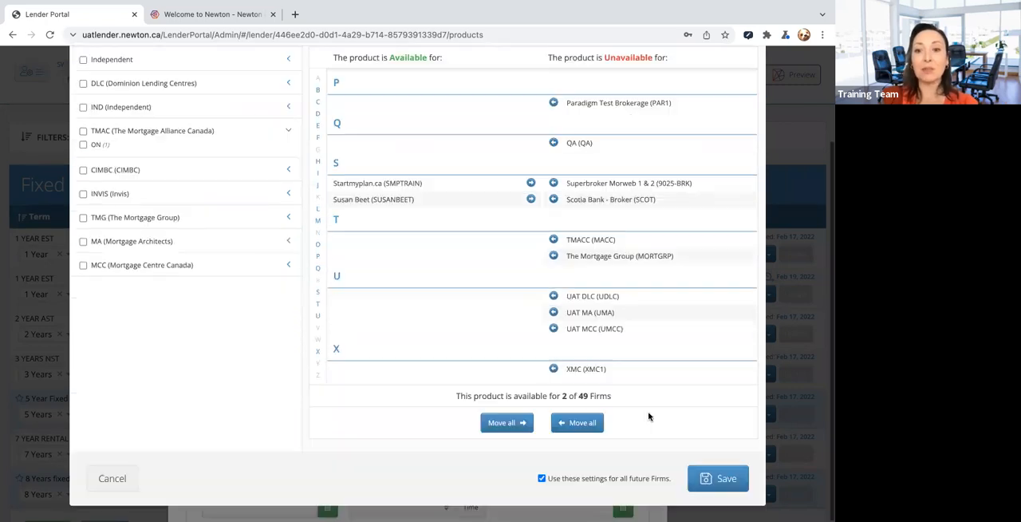
click(721, 480)
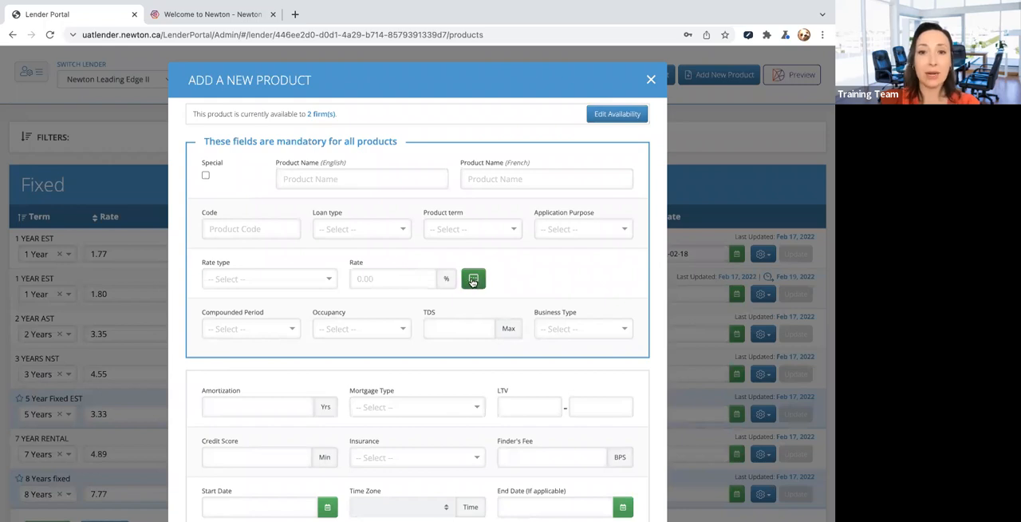
- Set the new product's rate to 2.99%
click(399, 277)
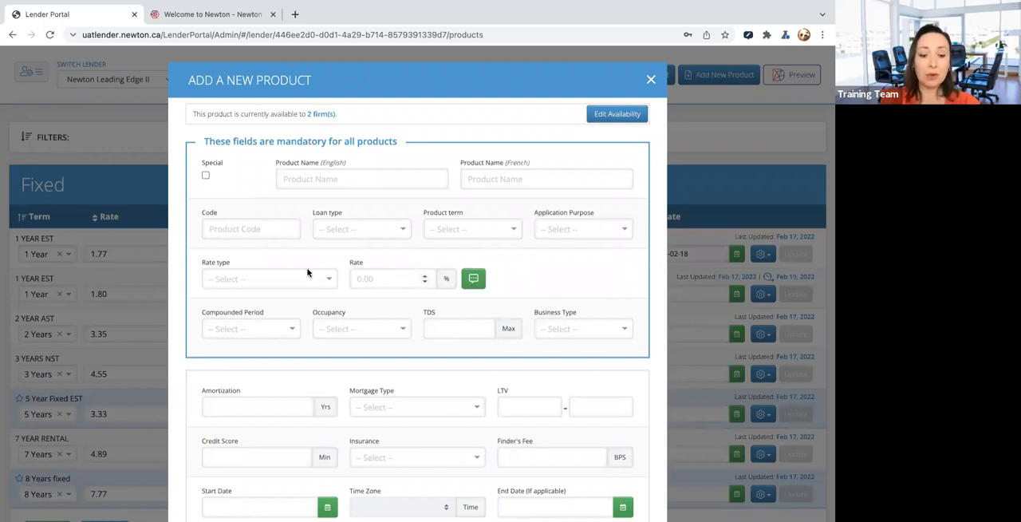
text(2)
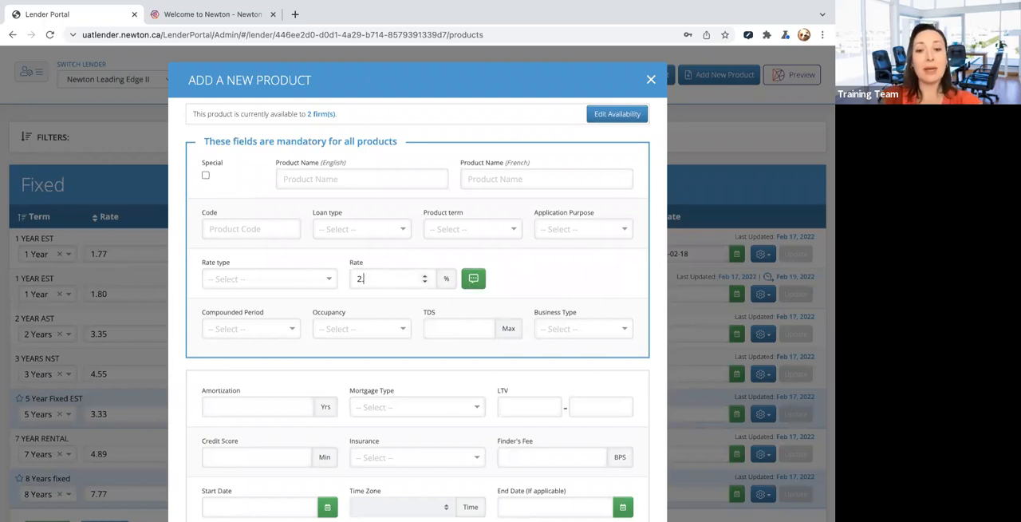
text(.99)
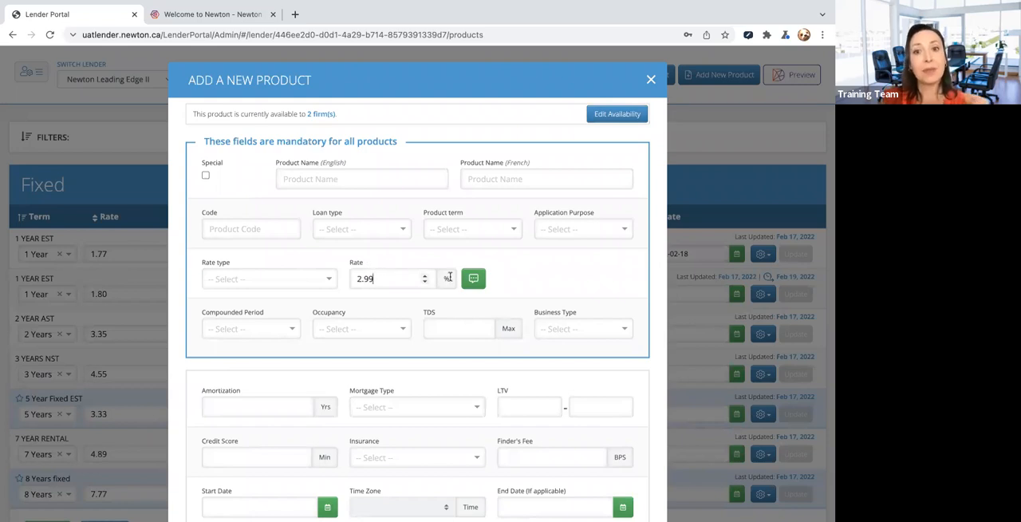
- Add the comment "this is best ITV 65%" to the rate, and reopen it to check the text
click(474, 279)
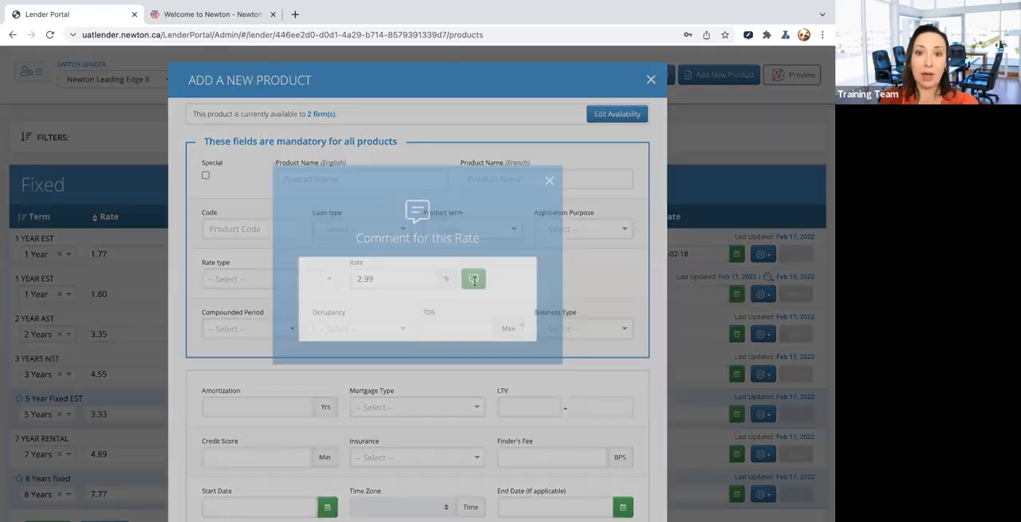
click(457, 293)
text(this is best )
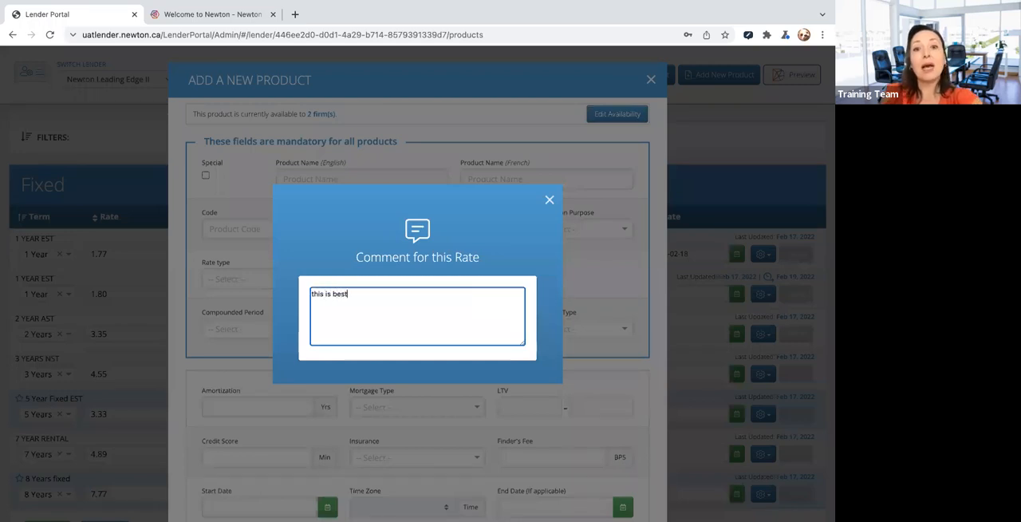
text(IT)
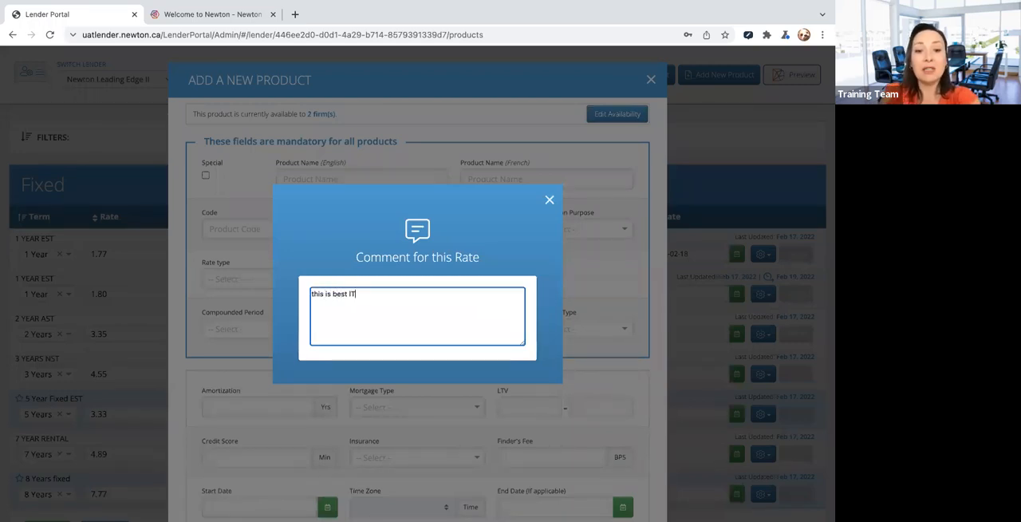
text(V 65%)
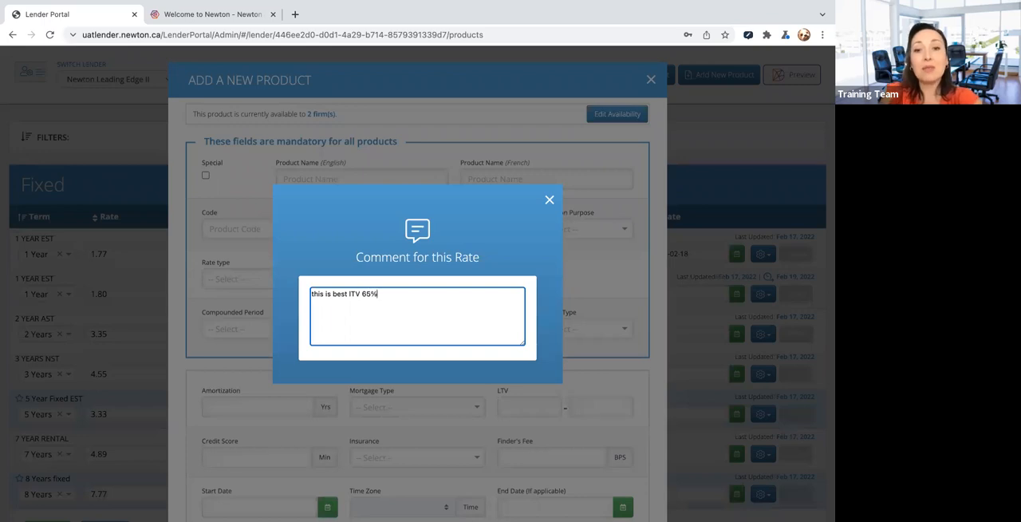
click(549, 199)
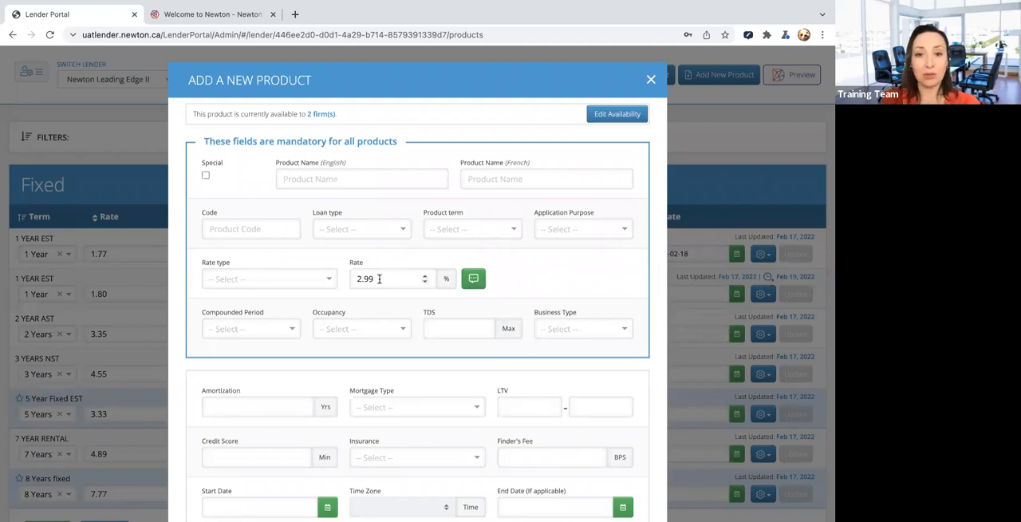
click(473, 281)
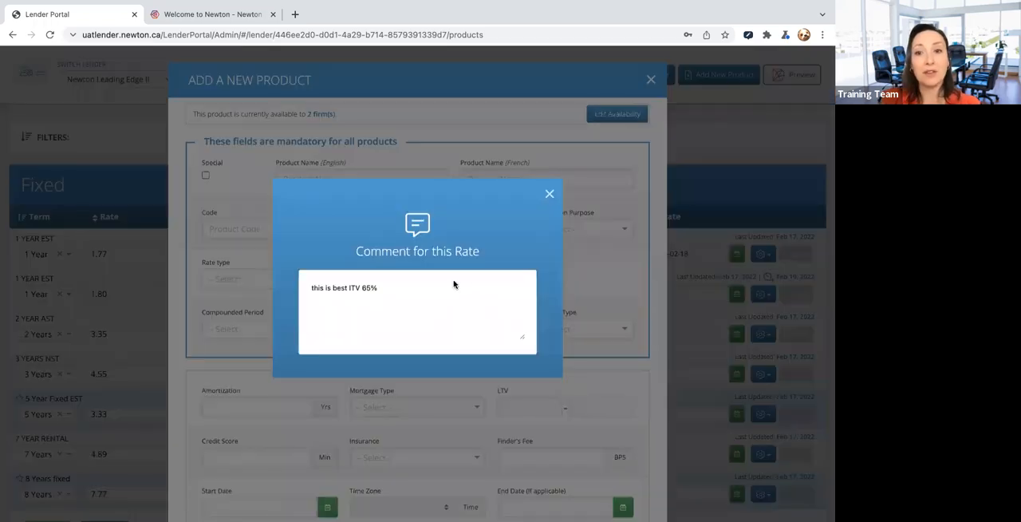
click(551, 201)
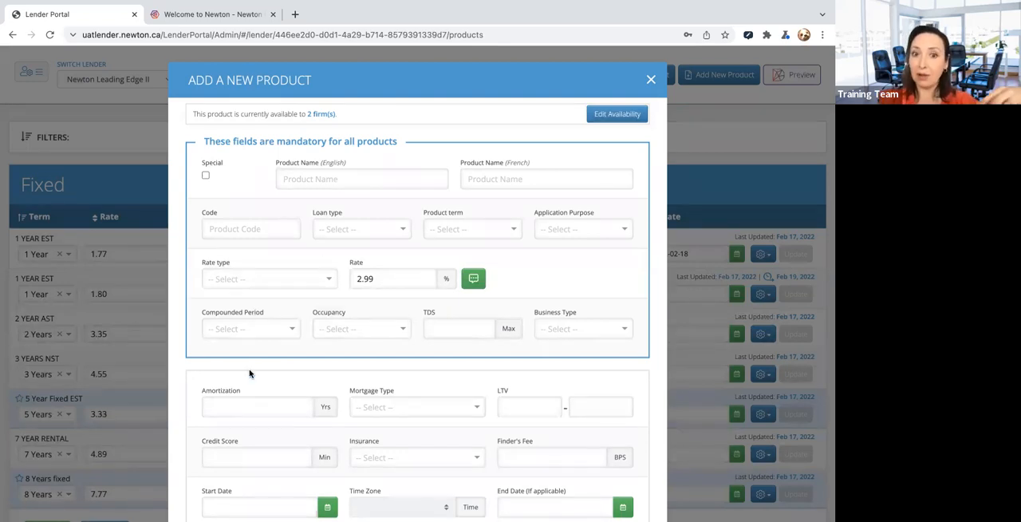
- Look over the mandatory fields and the optional fields below them in the new product form
scroll(249, 373, down, 2)
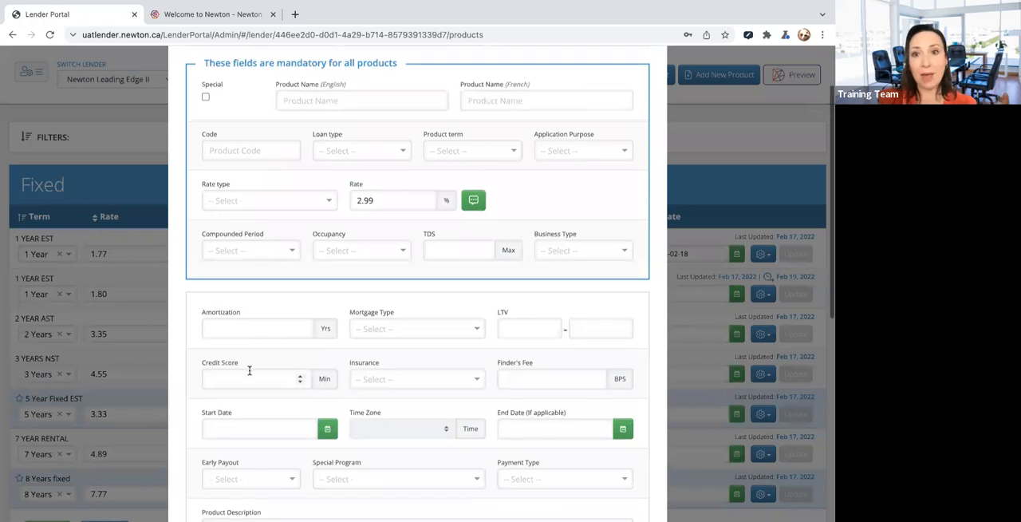
scroll(248, 370, down, 1)
scroll(249, 373, down, 1)
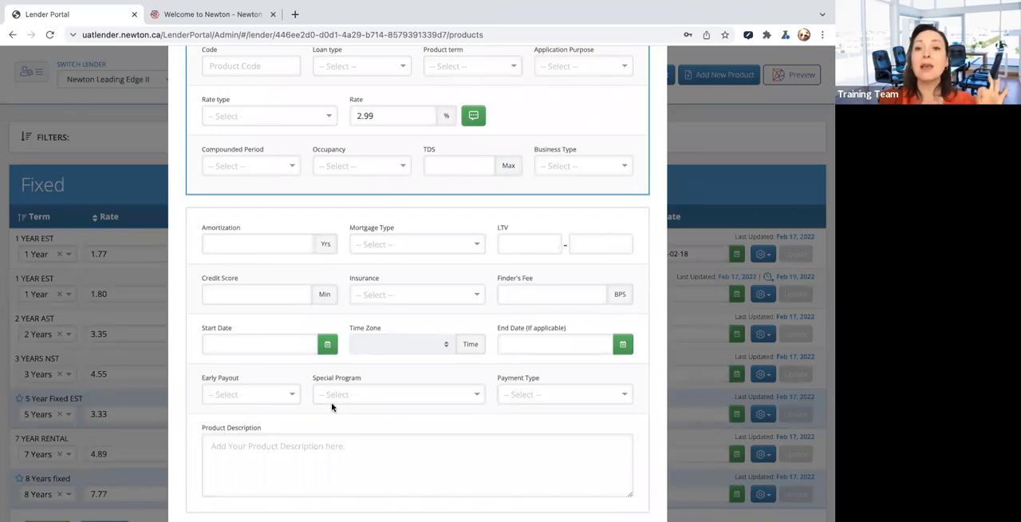
scroll(346, 417, down, 1)
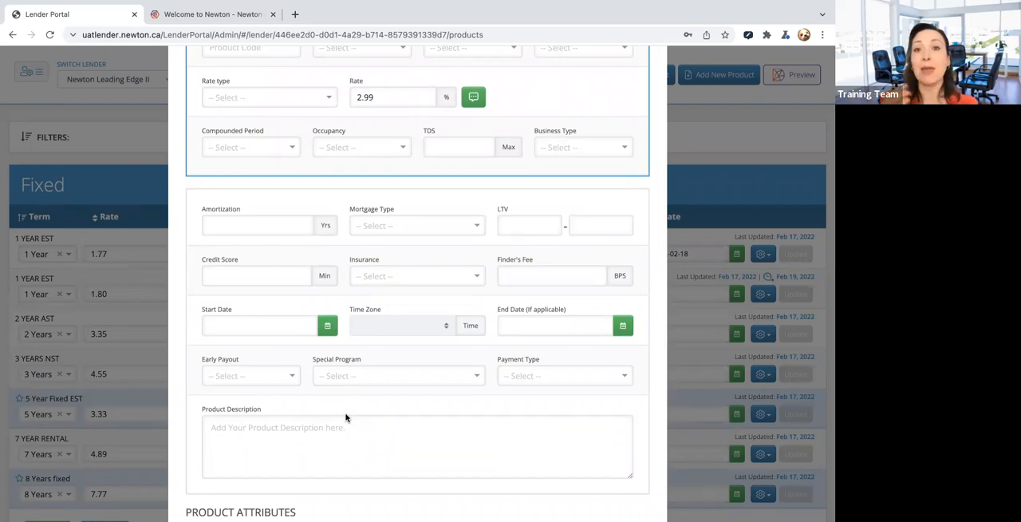
scroll(382, 389, up, 2)
scroll(381, 389, up, 5)
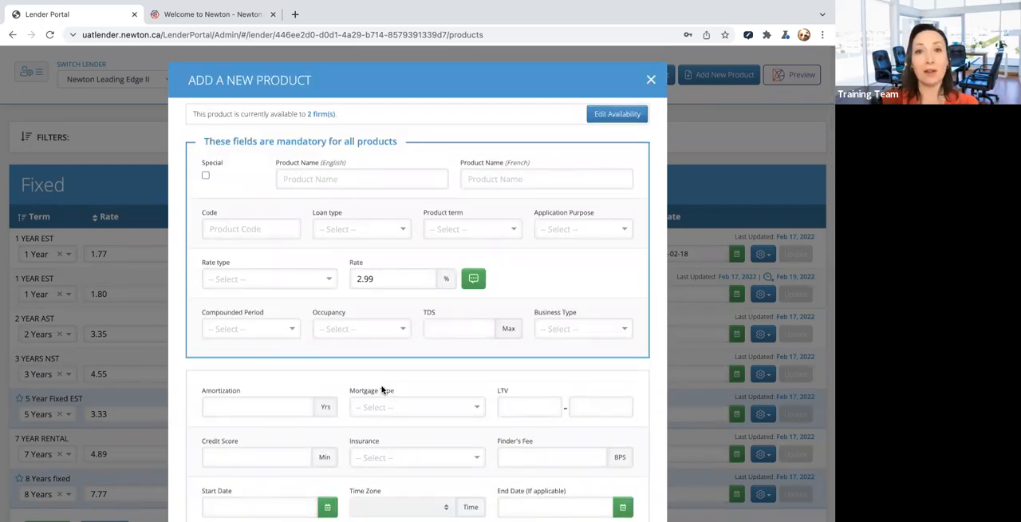
scroll(436, 379, down, 2)
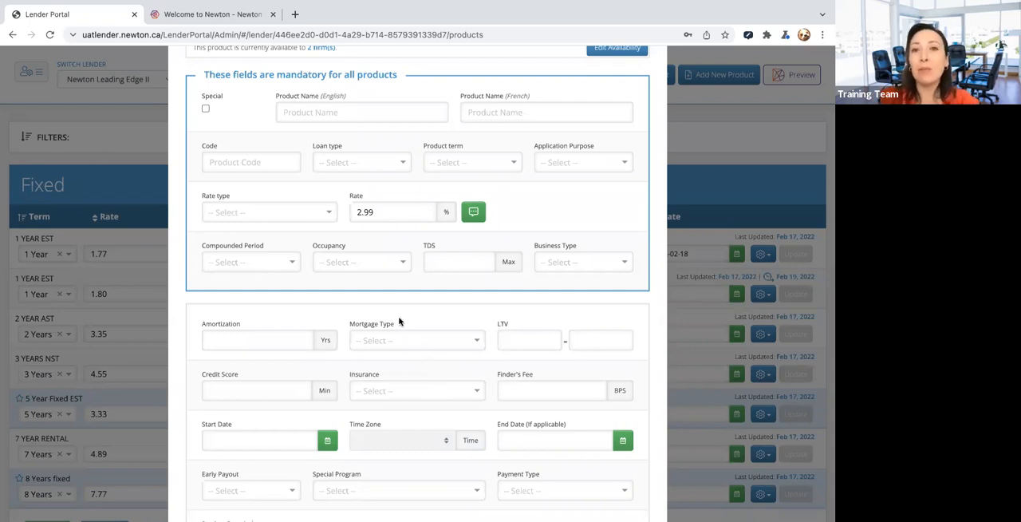
scroll(400, 320, up, 1)
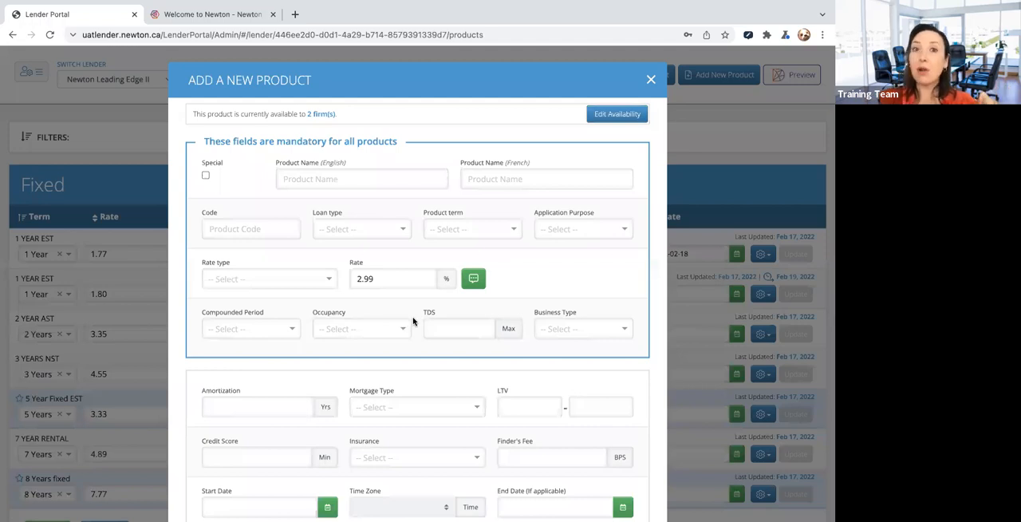
scroll(414, 321, down, 1)
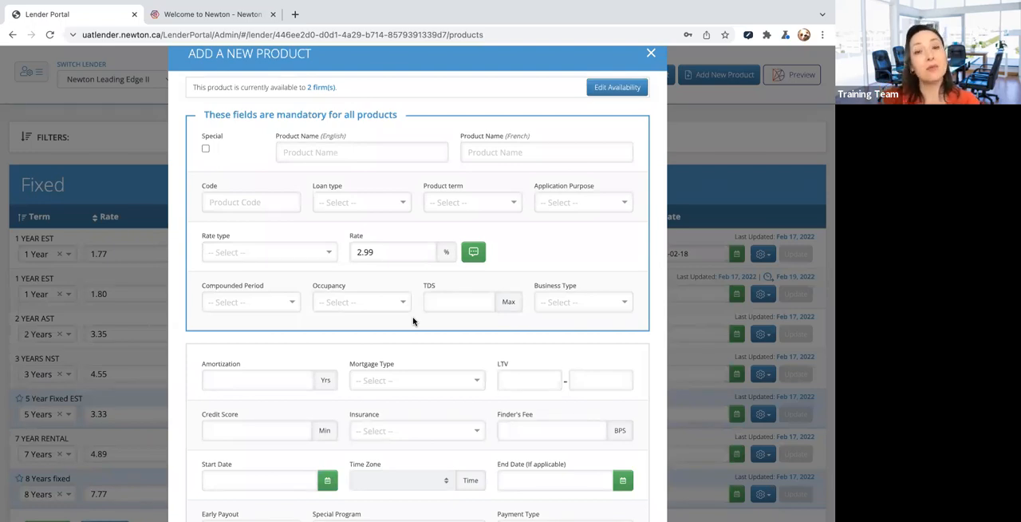
scroll(413, 321, down, 3)
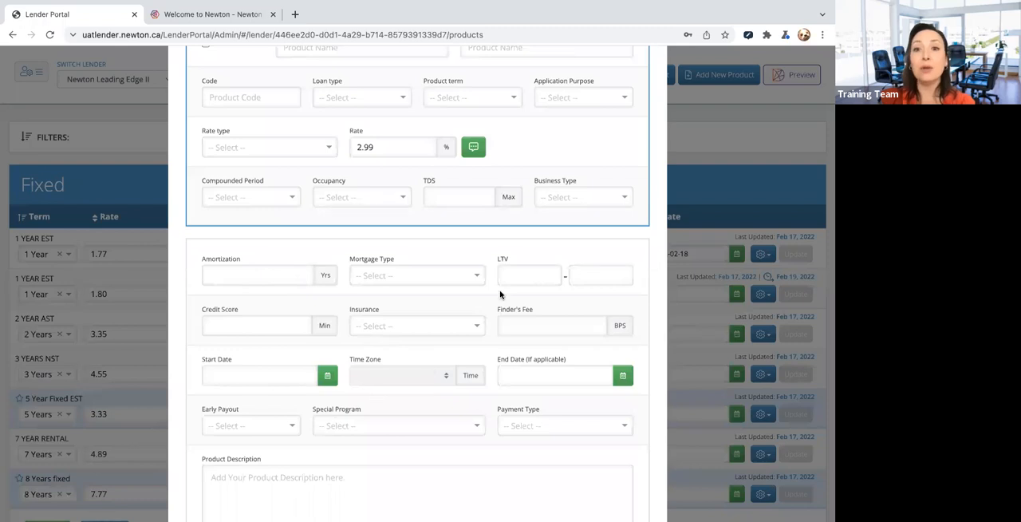
- Examine the optional LTV, credit score and amortization fields without filling them in
click(594, 271)
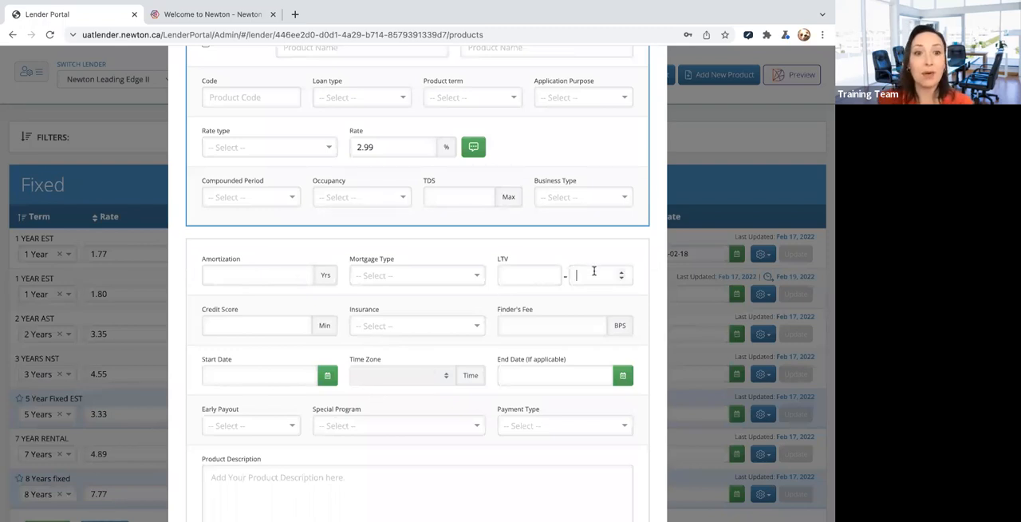
click(253, 327)
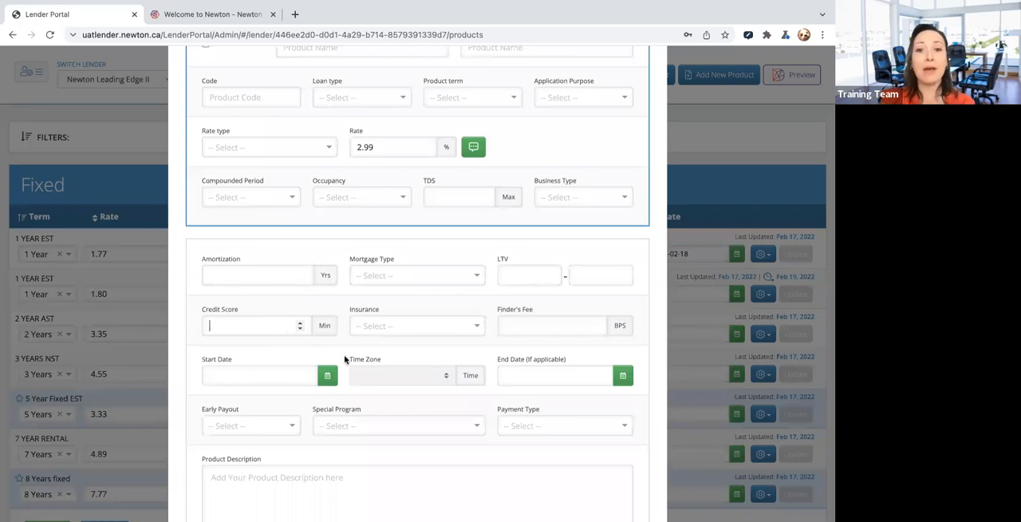
scroll(457, 410, down, 1)
scroll(457, 409, down, 1)
click(253, 243)
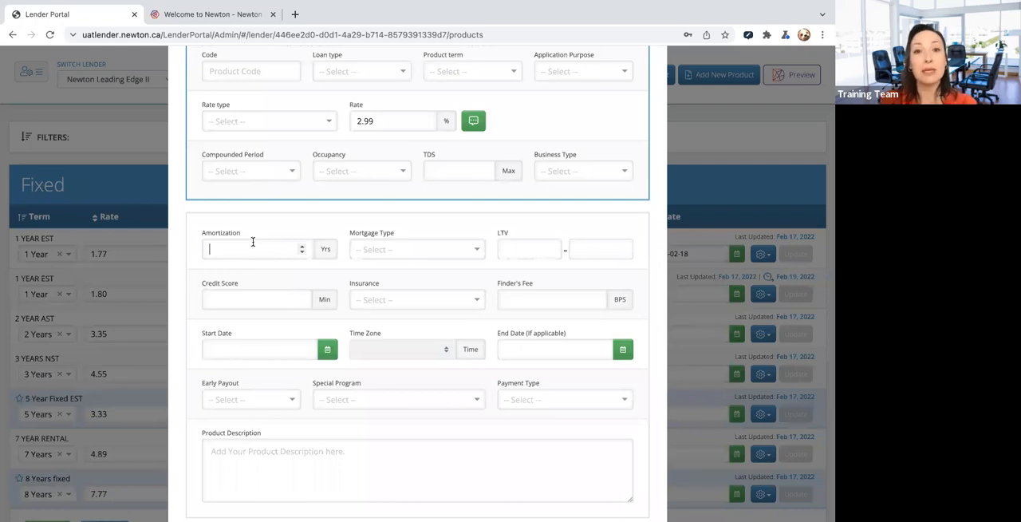
click(209, 298)
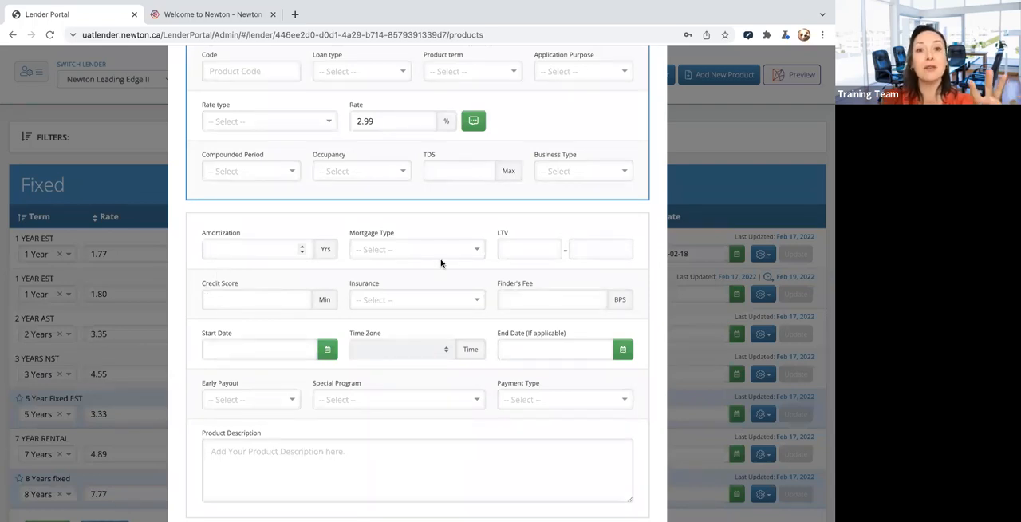
scroll(421, 379, down, 1)
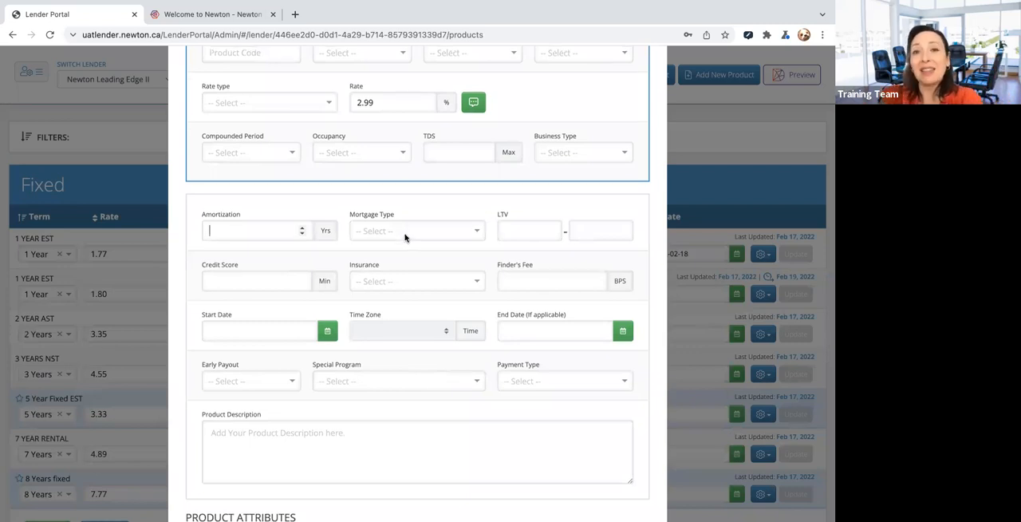
scroll(405, 223, up, 1)
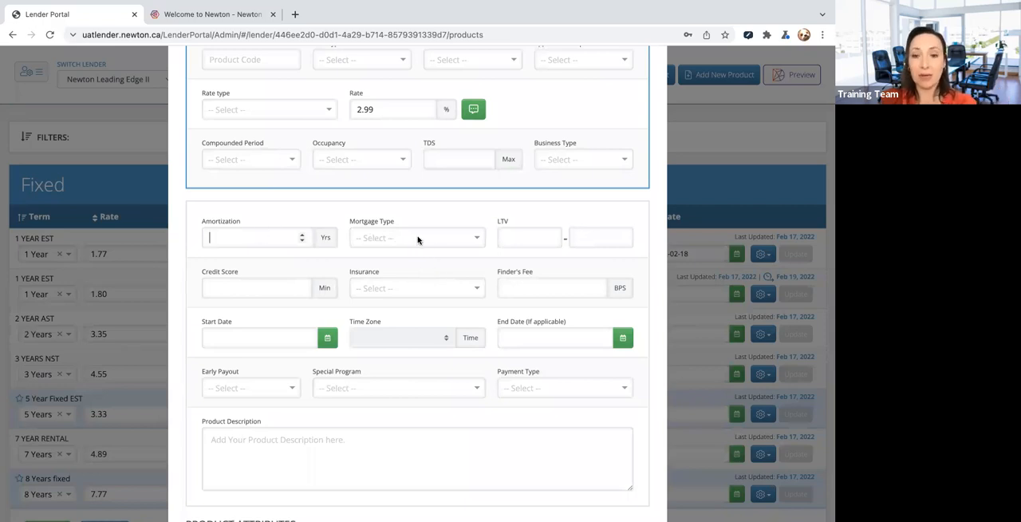
- Set the upper LTV limit to 65 and the insurance to Uninsurable
click(580, 237)
text(65)
key(Tab)
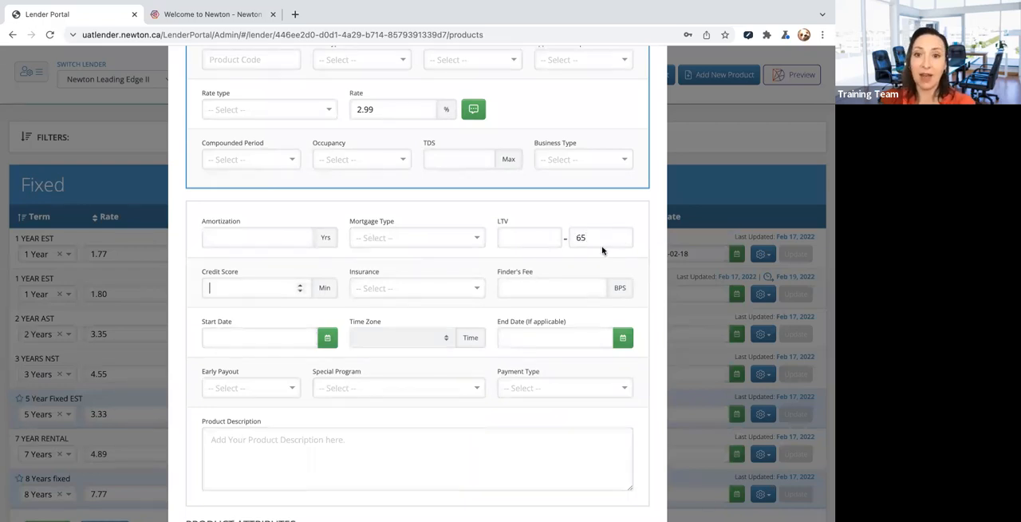
click(391, 290)
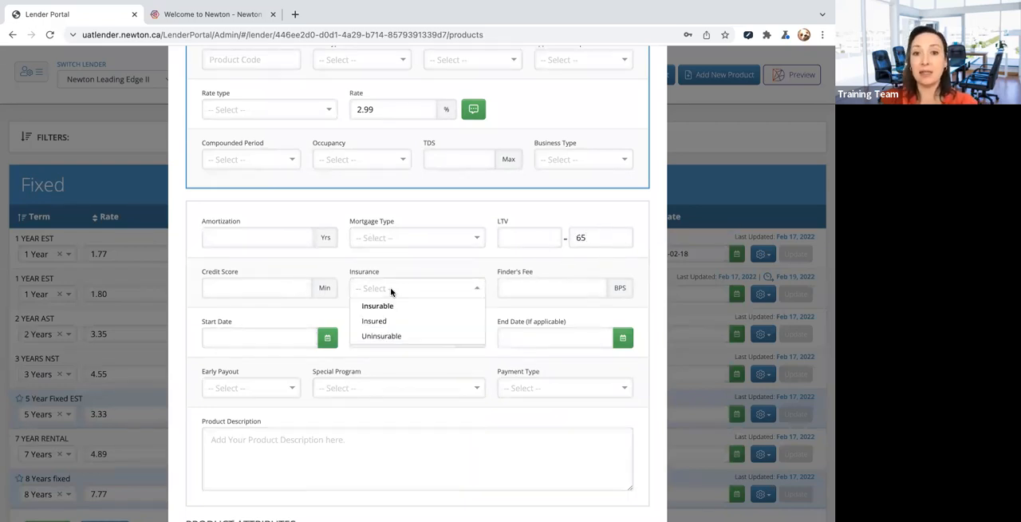
click(389, 336)
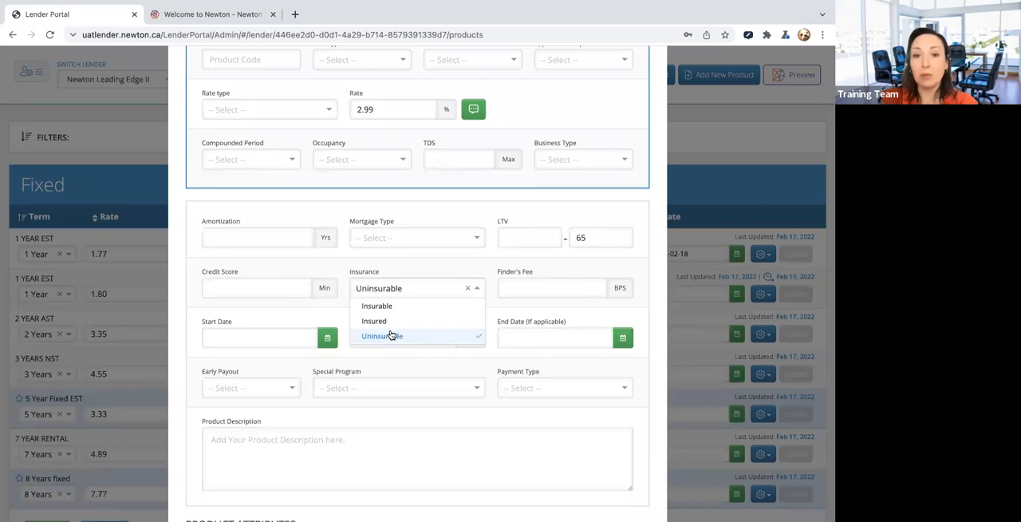
click(349, 258)
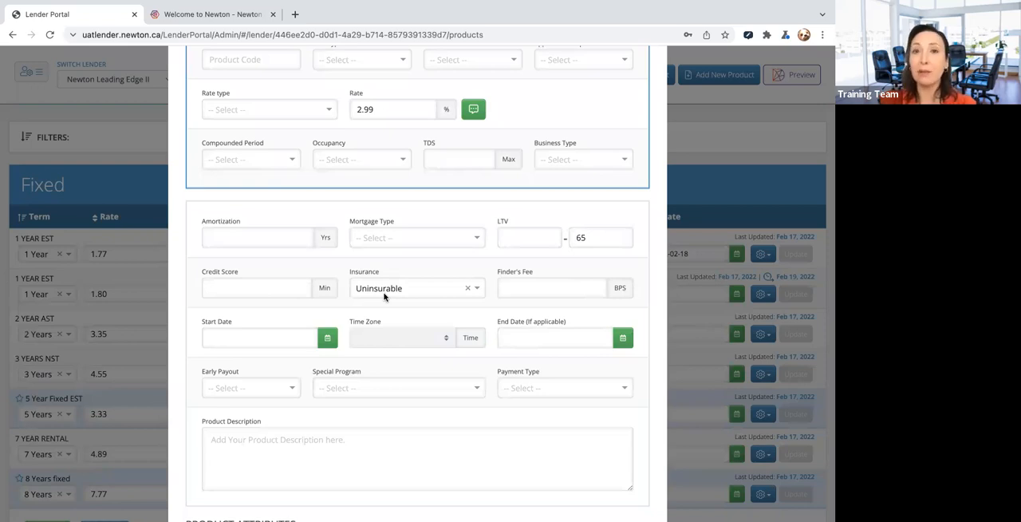
- Set the new product's minimum credit score to 650
click(241, 289)
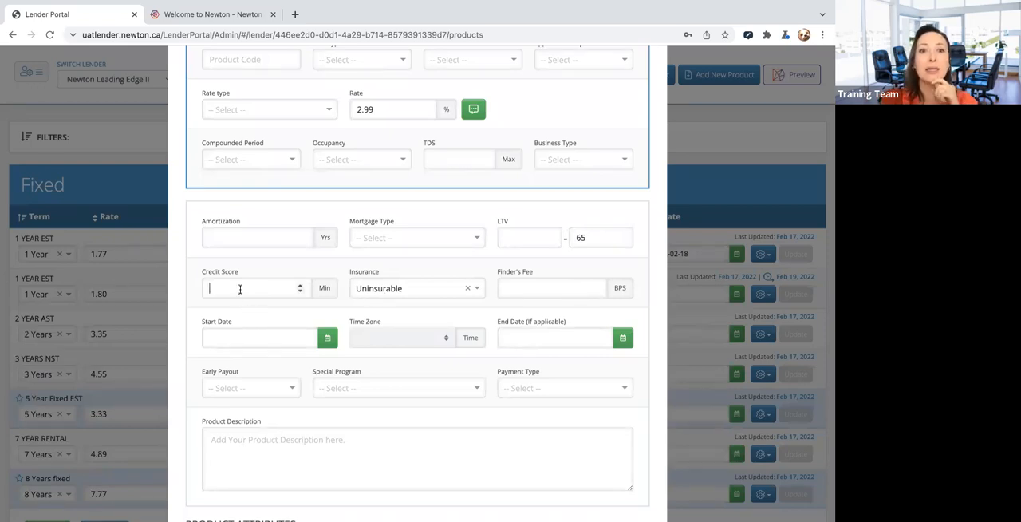
text(650)
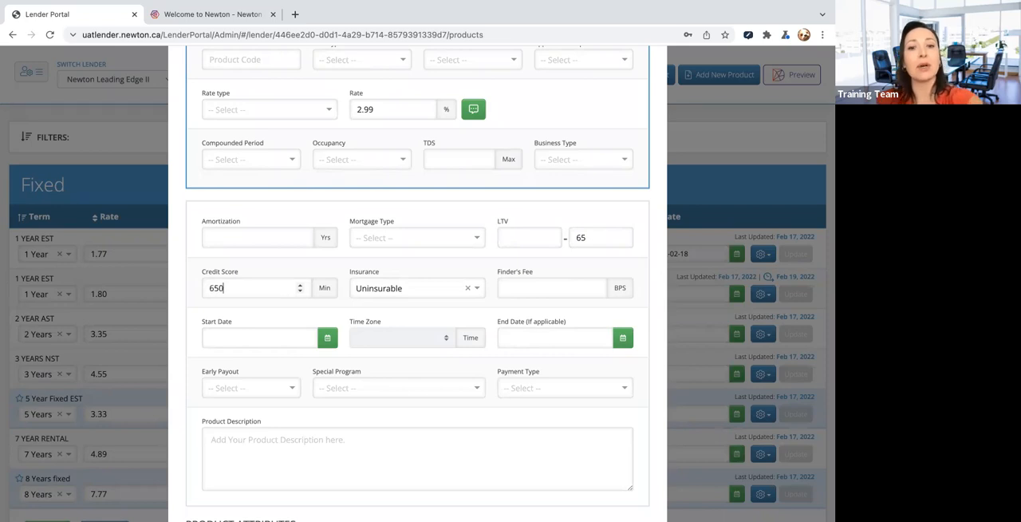
key(Tab)
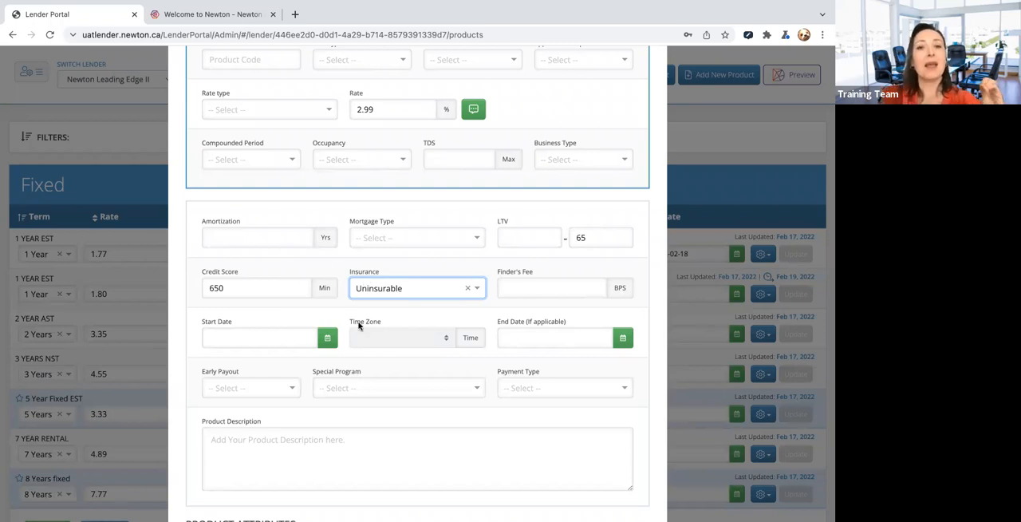
- Look through the remaining optional fields and the Client, Product and Property attribute sets of the new product form
scroll(359, 326, down, 1)
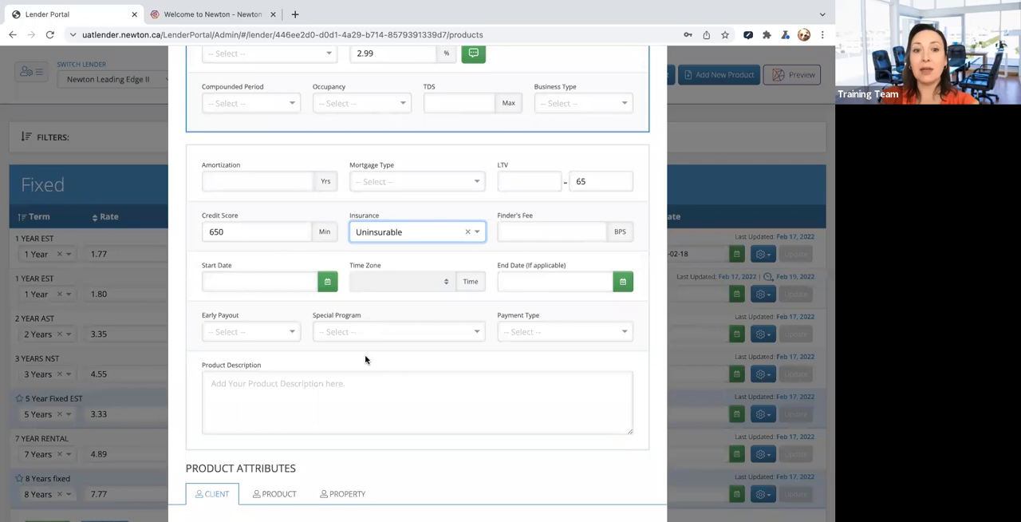
scroll(365, 359, down, 1)
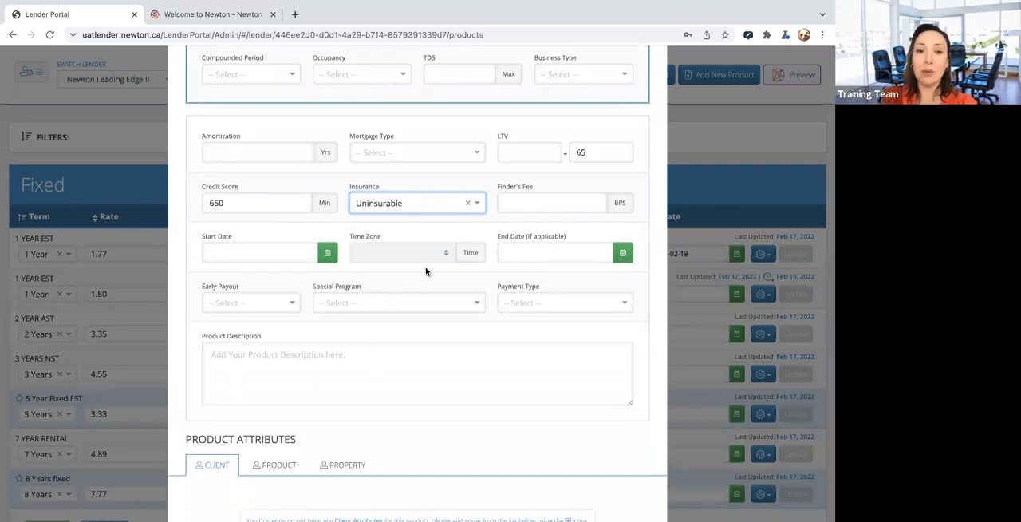
scroll(426, 272, down, 4)
scroll(289, 323, down, 1)
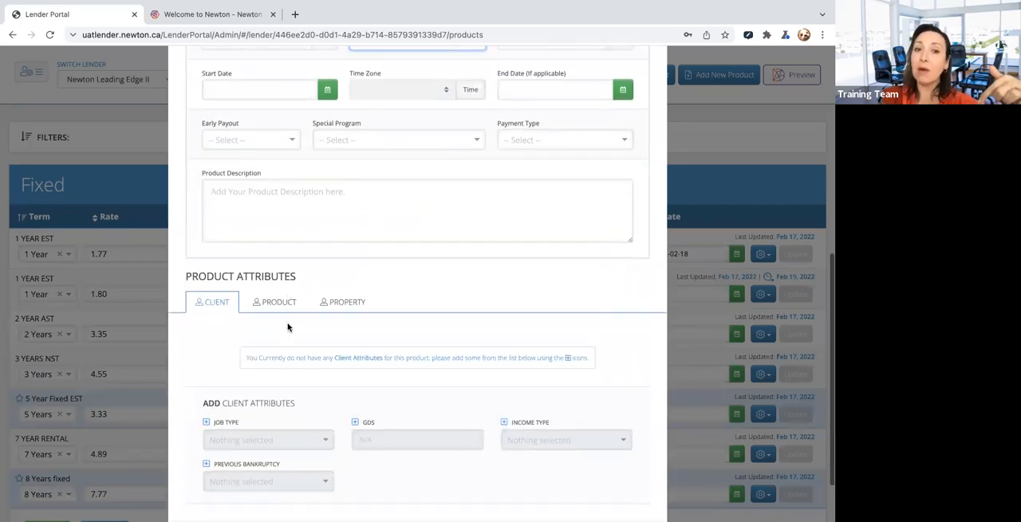
scroll(288, 327, down, 1)
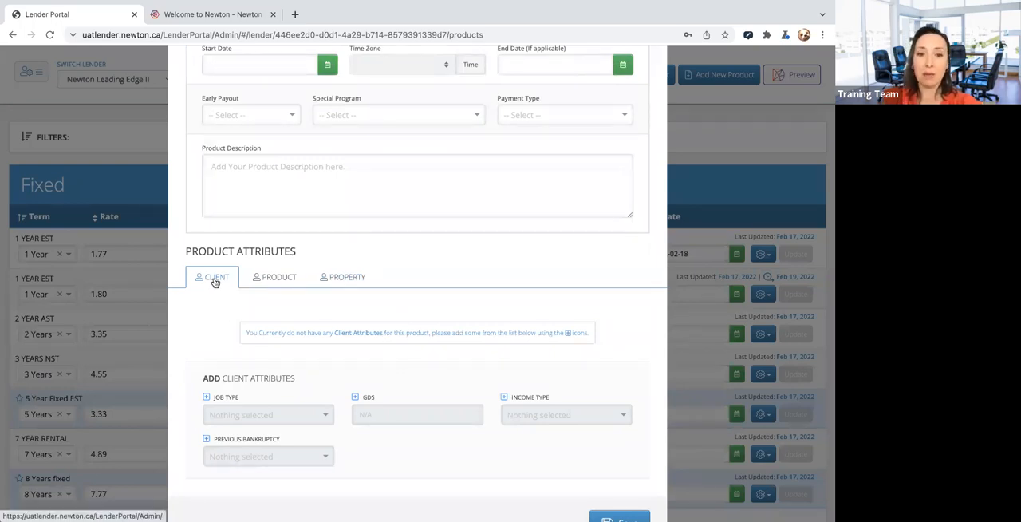
click(271, 279)
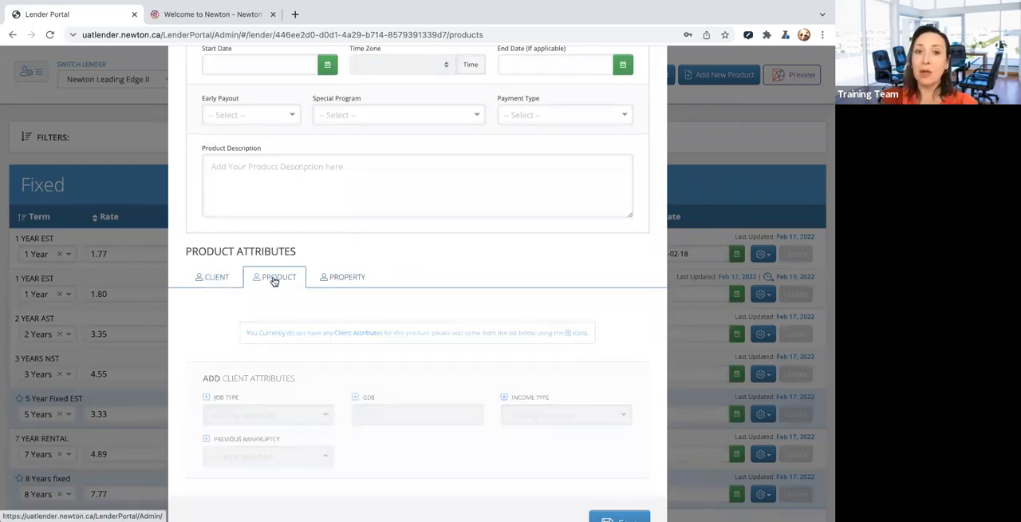
click(346, 276)
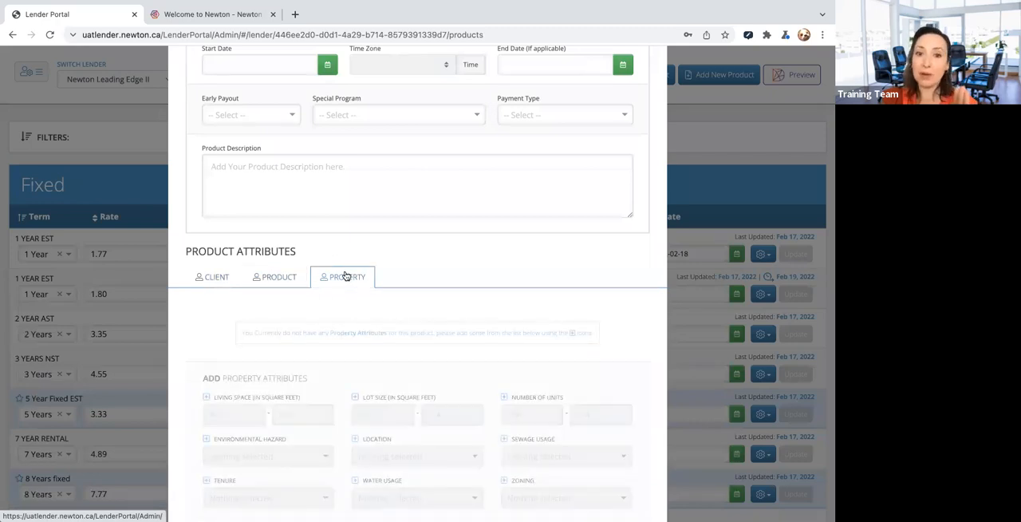
- Add the Living Space property attribute with a minimum of 850 square feet, leaving its maximum empty
scroll(342, 349, down, 1)
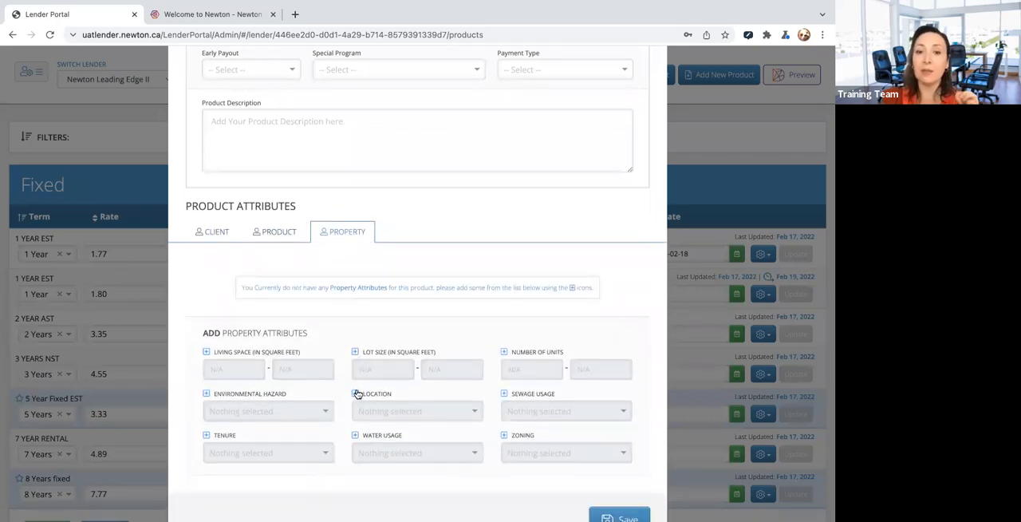
click(206, 352)
click(224, 293)
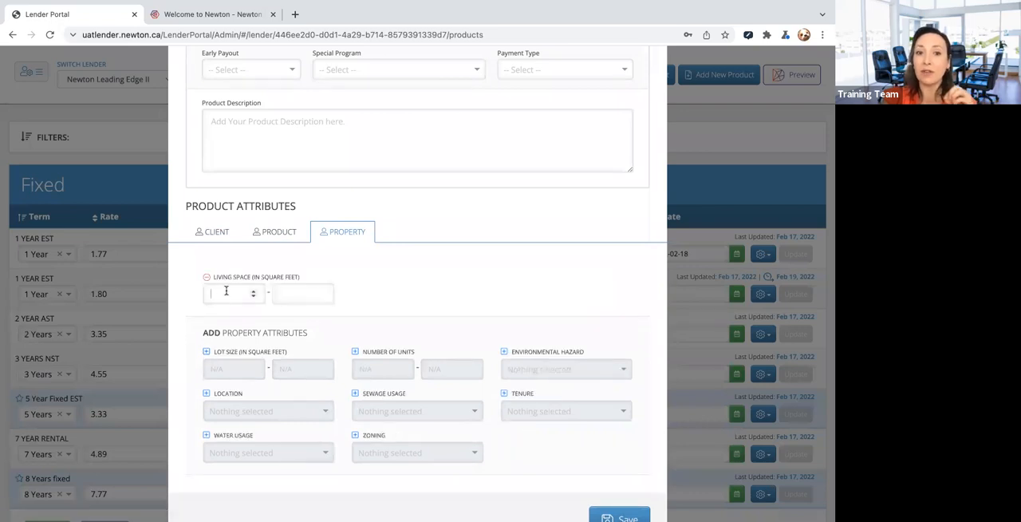
text(850)
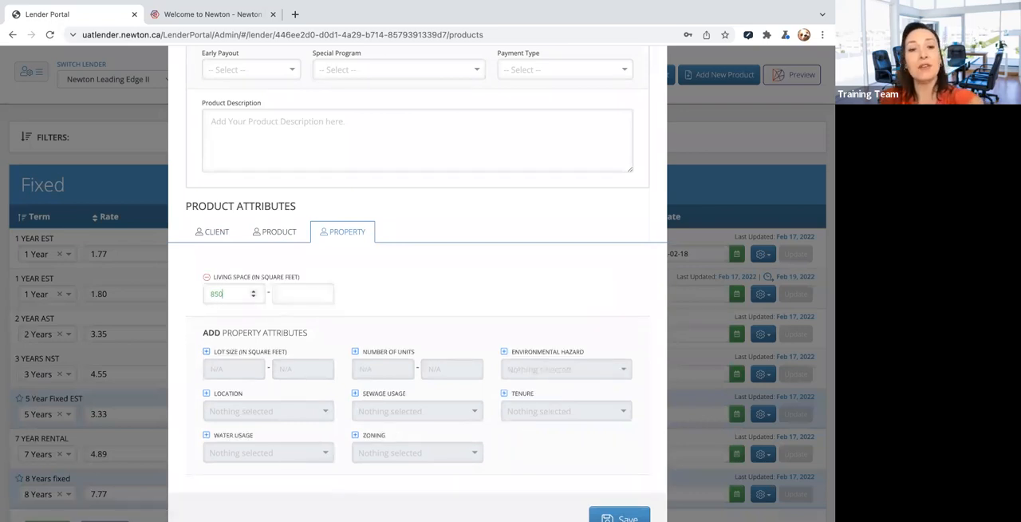
click(292, 297)
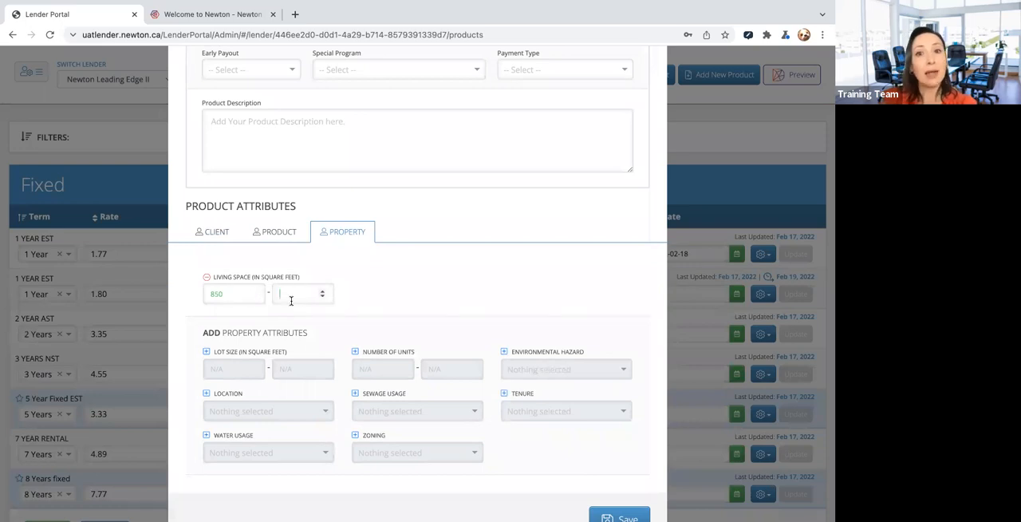
- Add the Number of Units property attribute with a range of 1 to 3
click(355, 356)
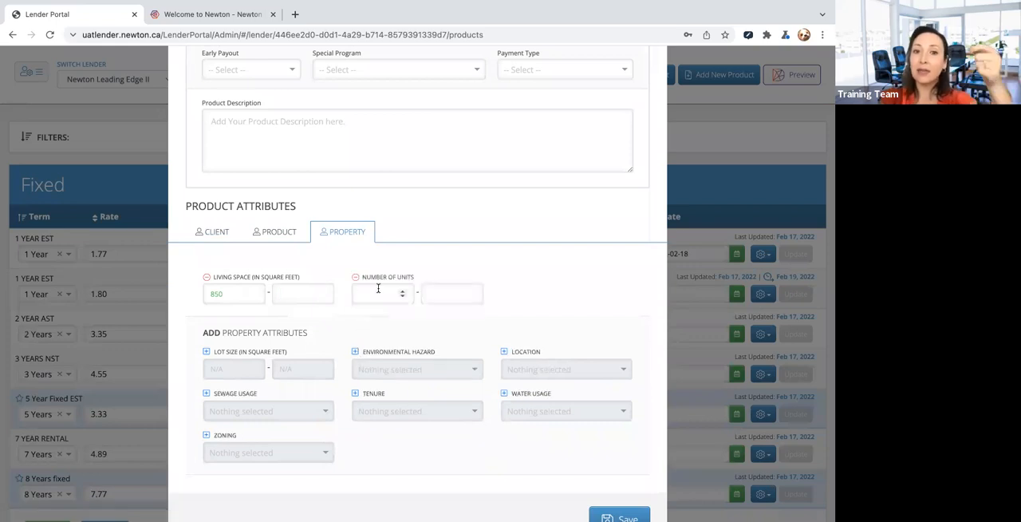
click(403, 291)
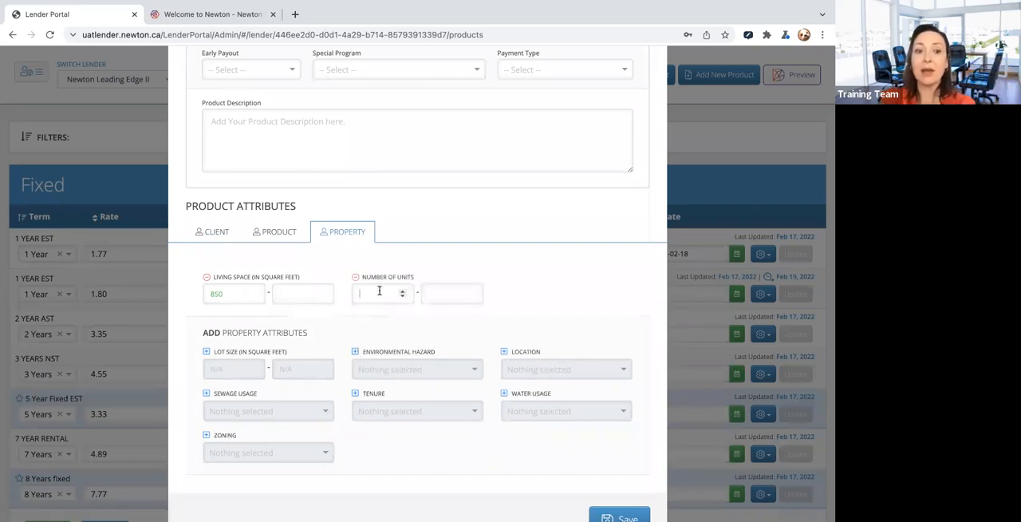
click(444, 293)
text(3)
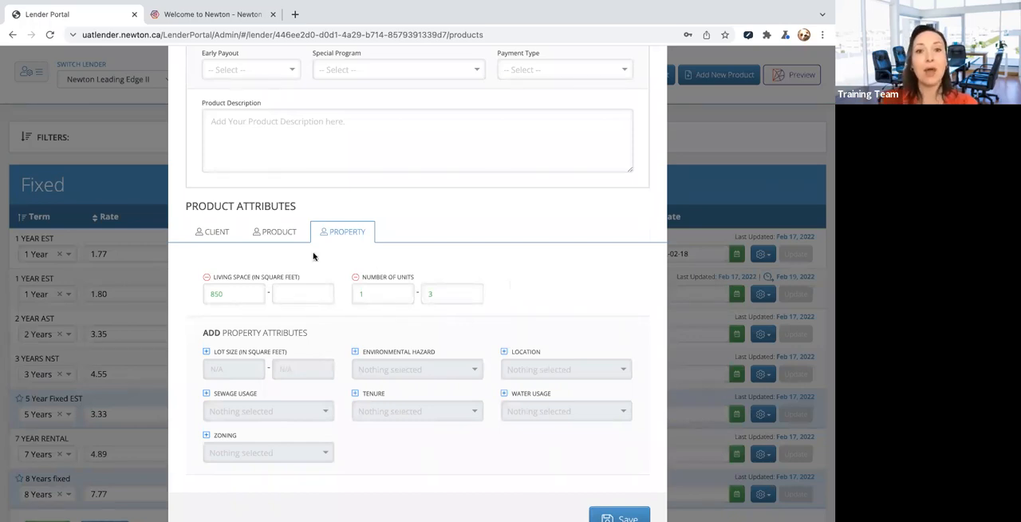
- Add the Application Type product attribute and choose an option for it
click(272, 236)
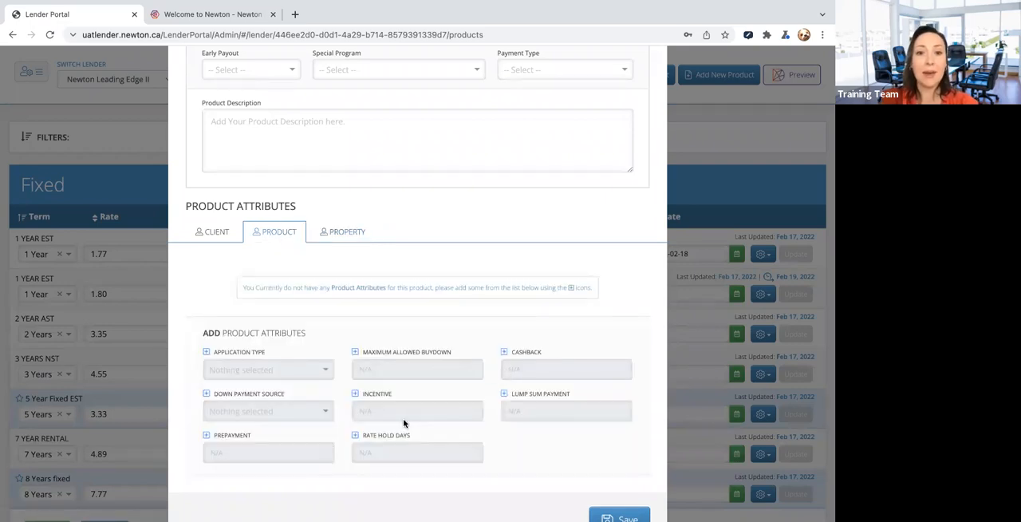
click(205, 352)
click(243, 293)
click(241, 311)
- Add the Previous Bankruptcy client attribute, try both of its options and set it to Yes
click(211, 232)
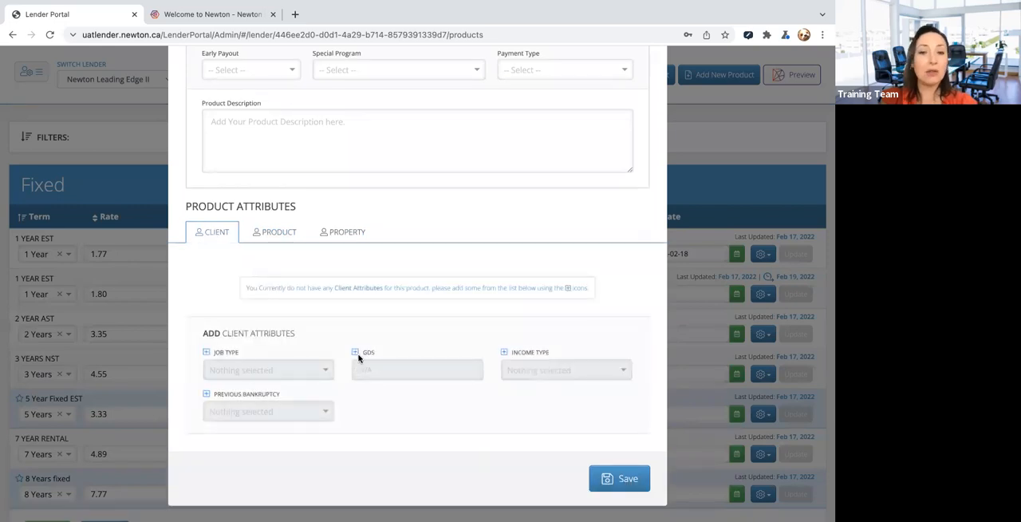
click(206, 393)
click(233, 336)
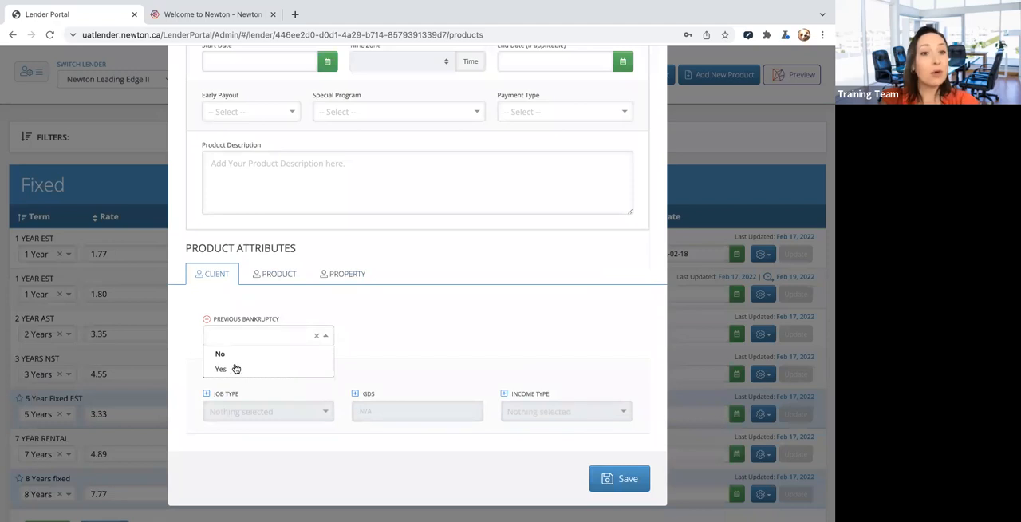
click(236, 367)
click(256, 341)
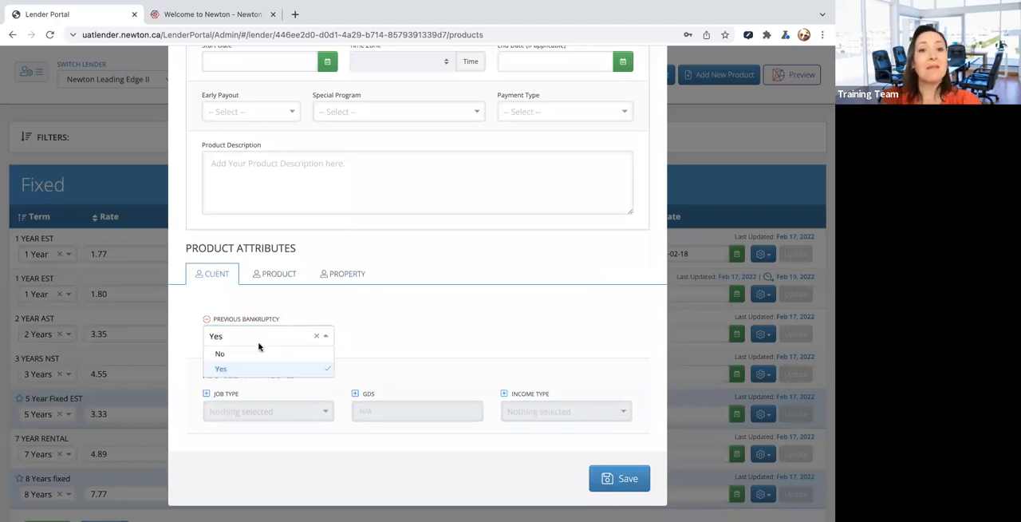
click(257, 353)
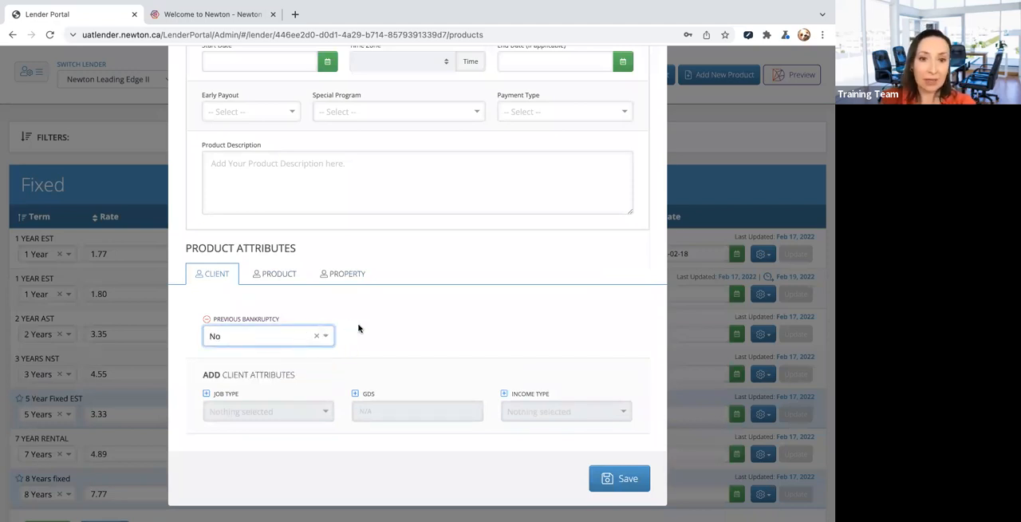
click(269, 336)
click(302, 369)
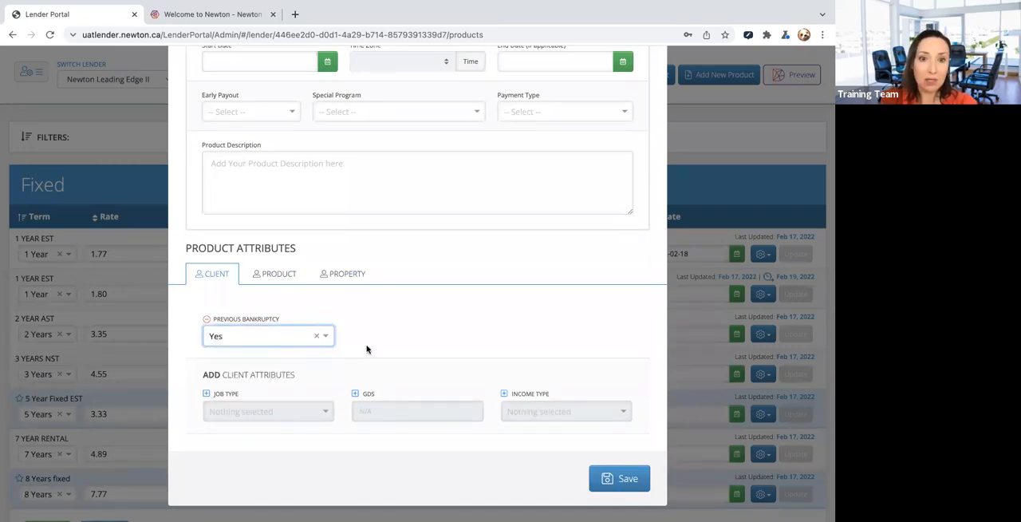
- Review the new product form from the mandatory fields down to the client attributes
click(626, 478)
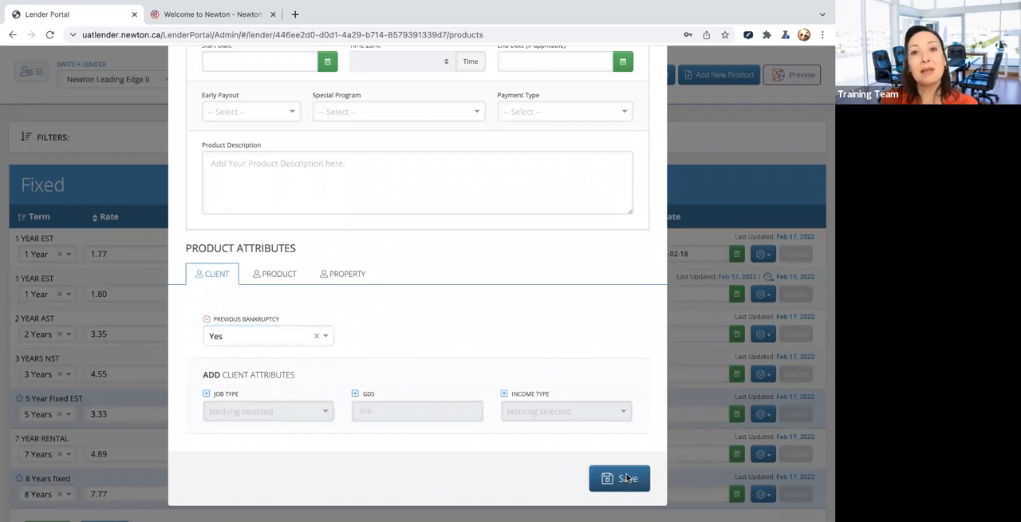
click(550, 236)
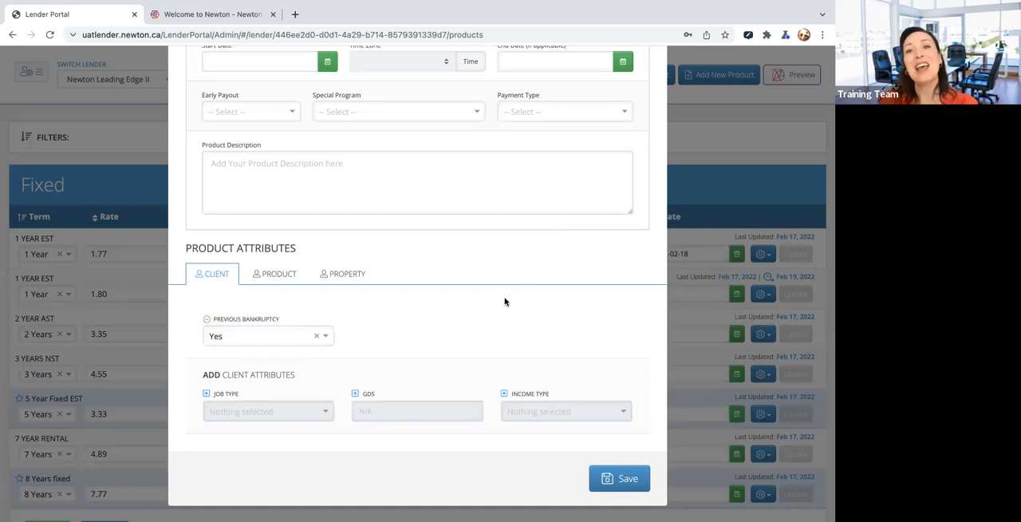
scroll(510, 256, up, 2)
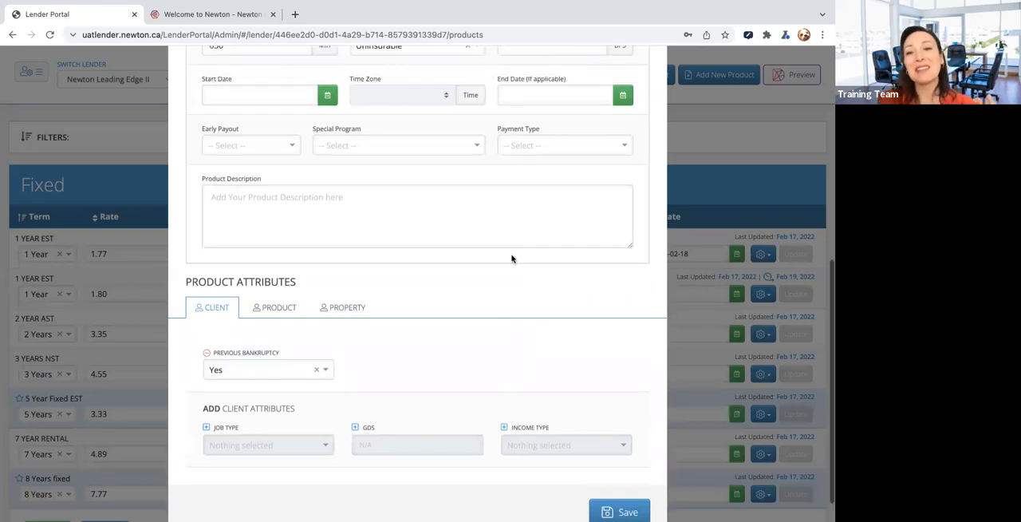
scroll(513, 256, up, 5)
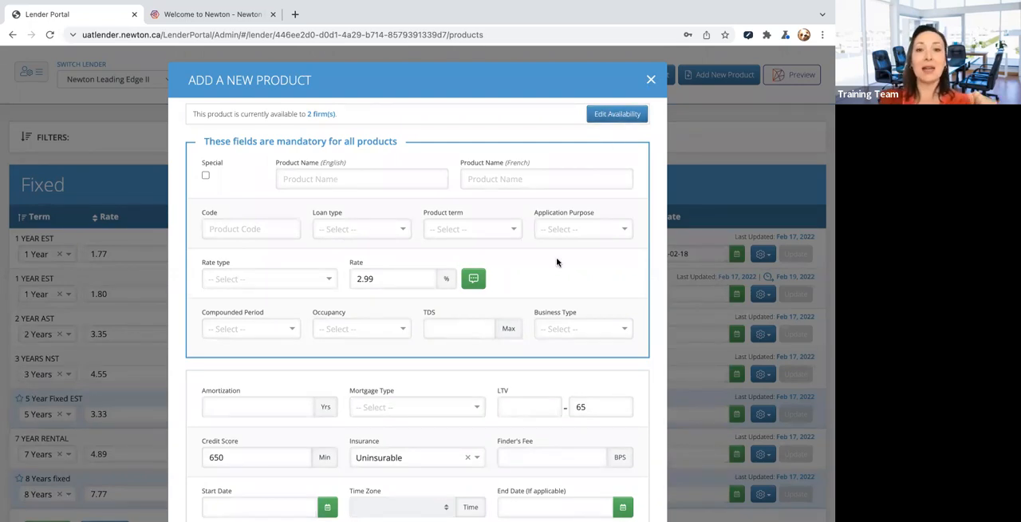
scroll(556, 259, down, 4)
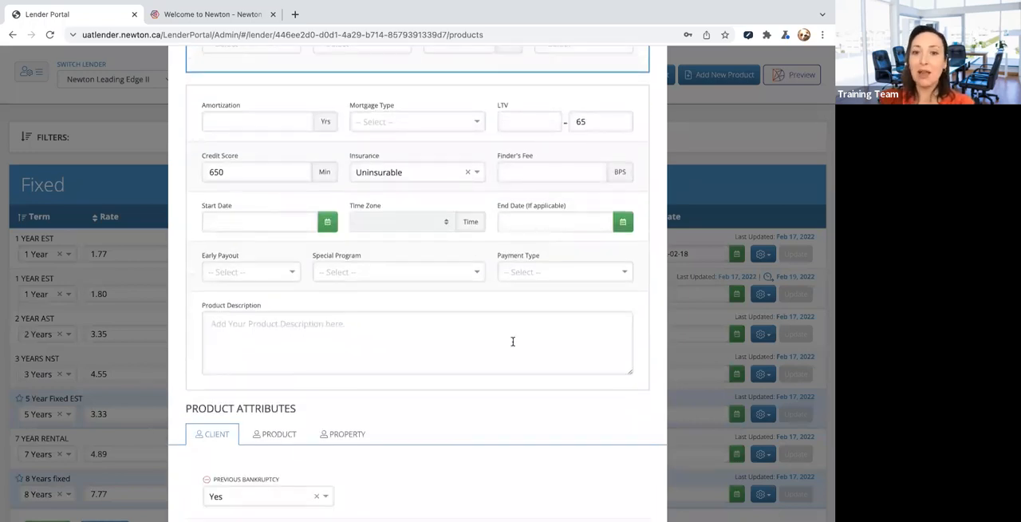
scroll(514, 341, down, 2)
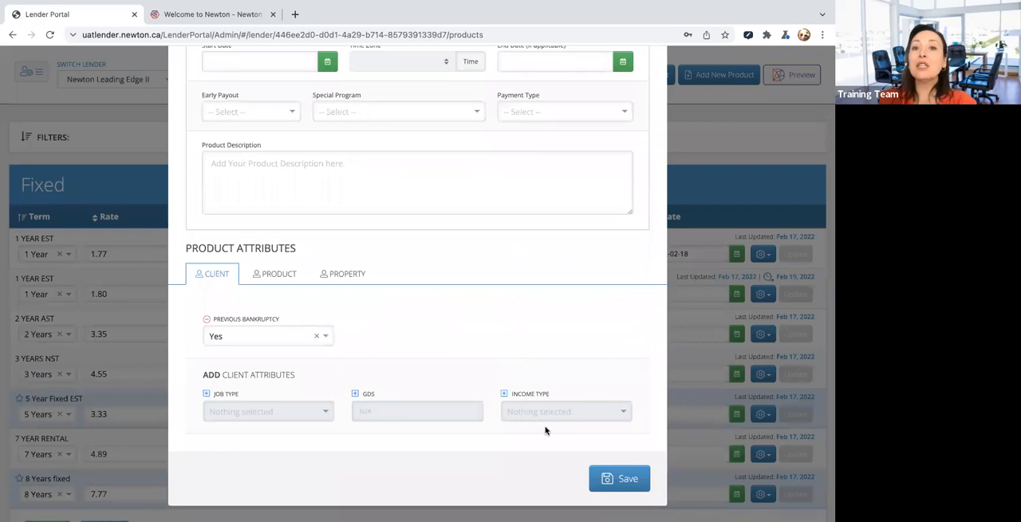
- Close the new product form and discard its unsaved entries
click(617, 478)
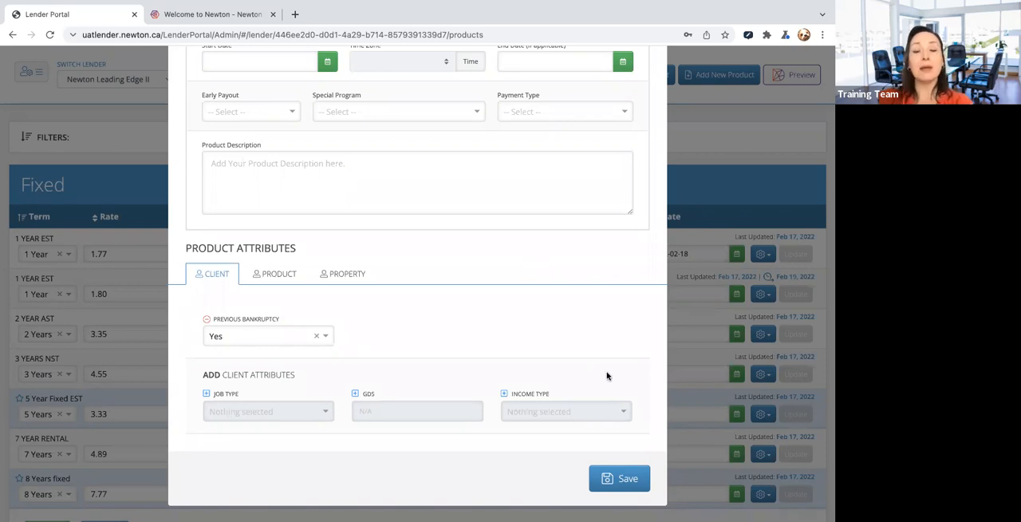
scroll(615, 284, up, 6)
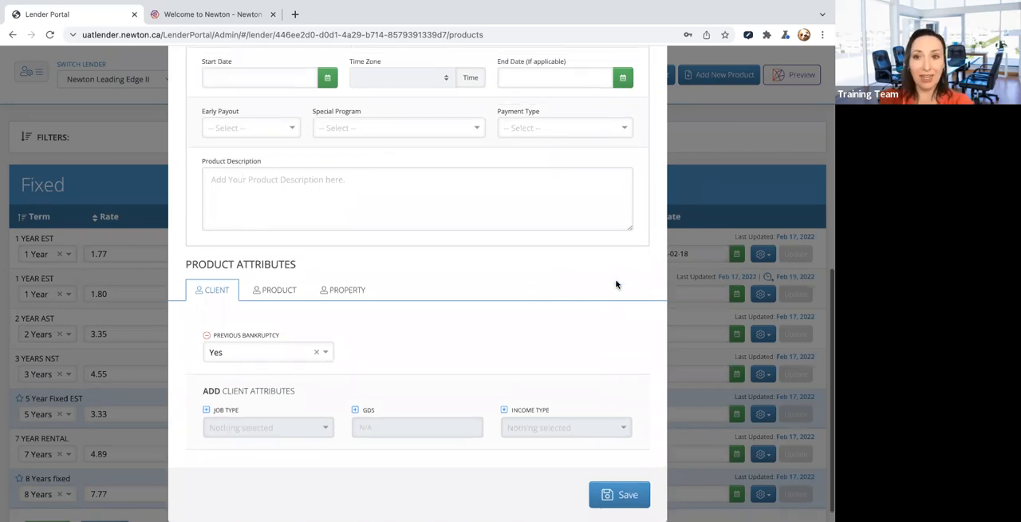
click(651, 79)
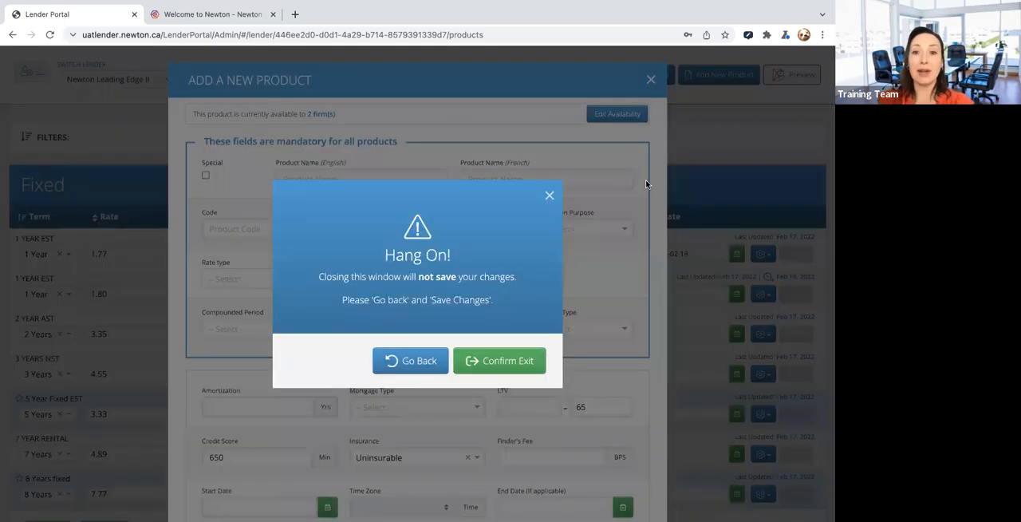
click(488, 362)
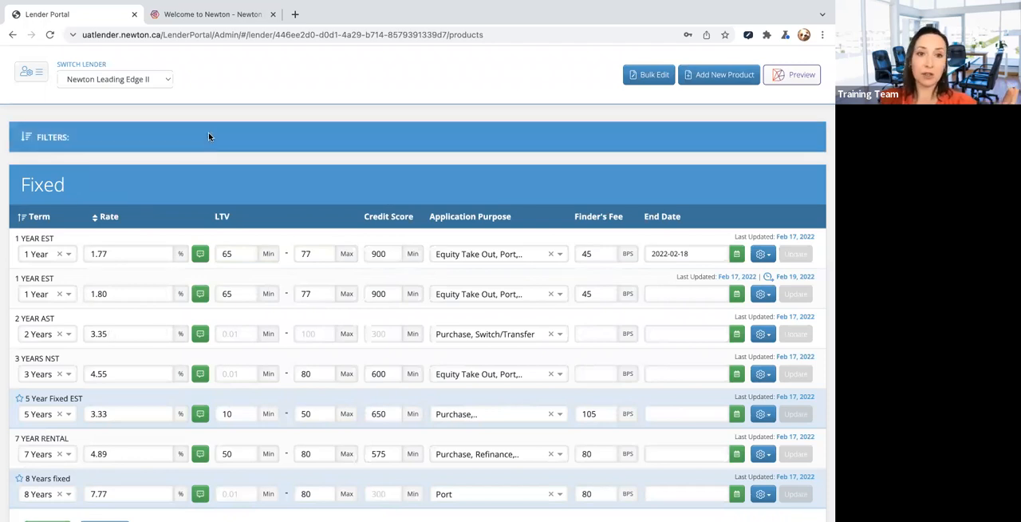
- Filter the product list to the 1 Year term and review the matching fixed and variable products
click(343, 144)
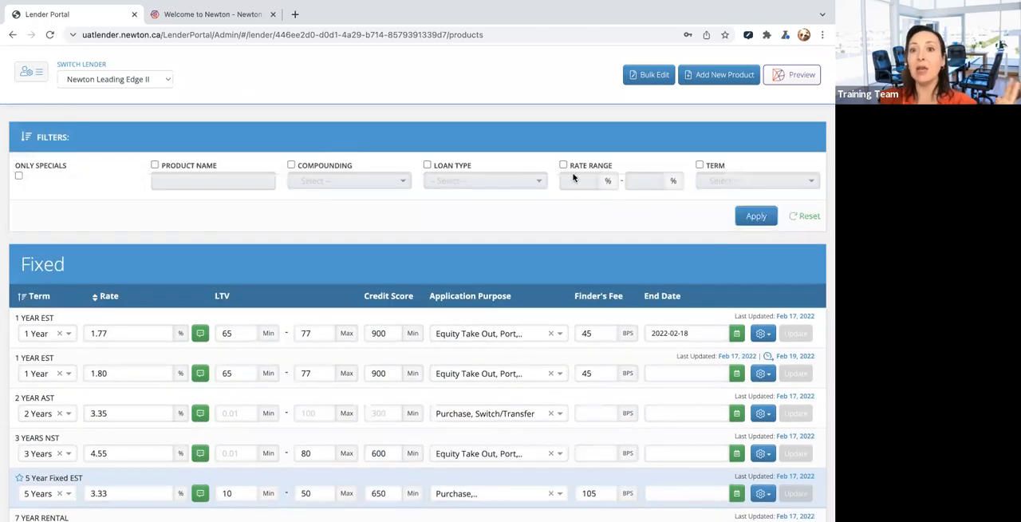
click(699, 165)
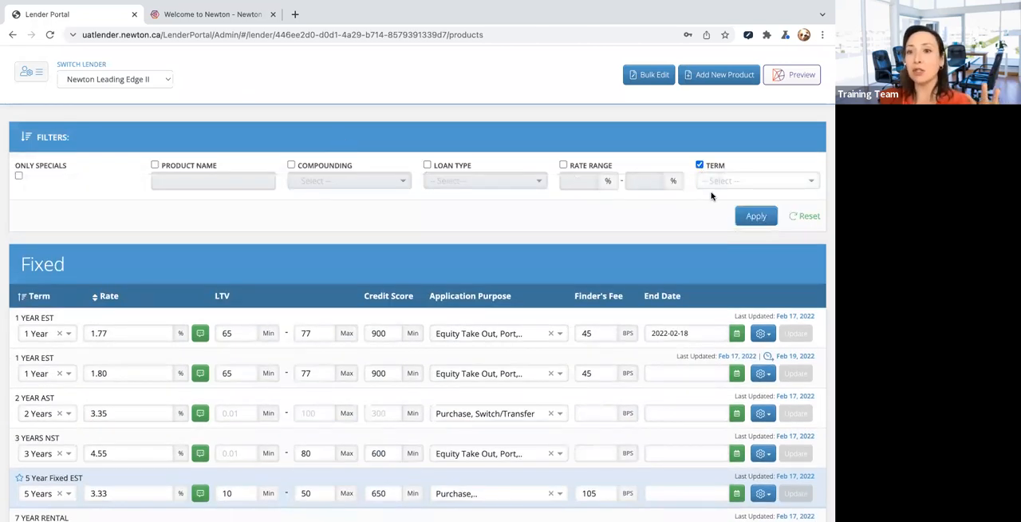
click(720, 183)
click(726, 212)
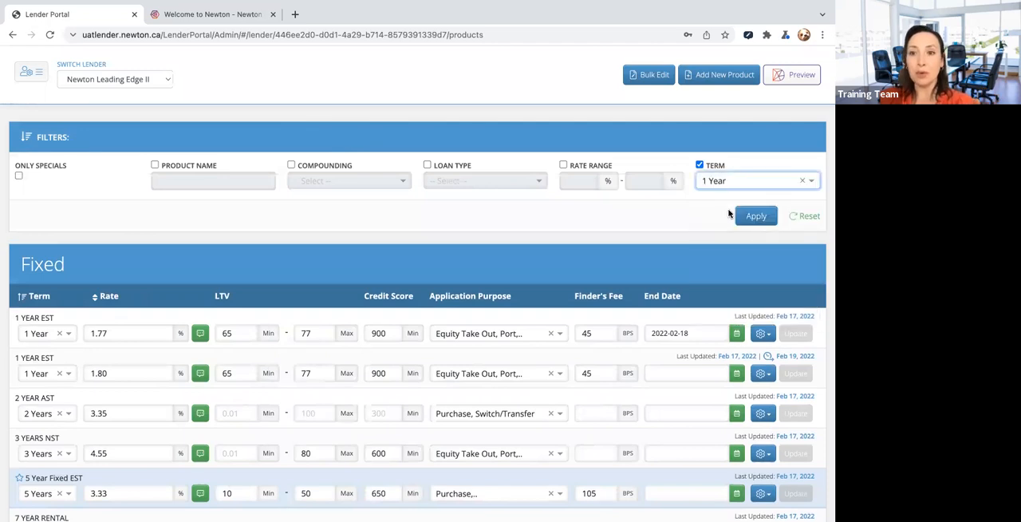
click(757, 216)
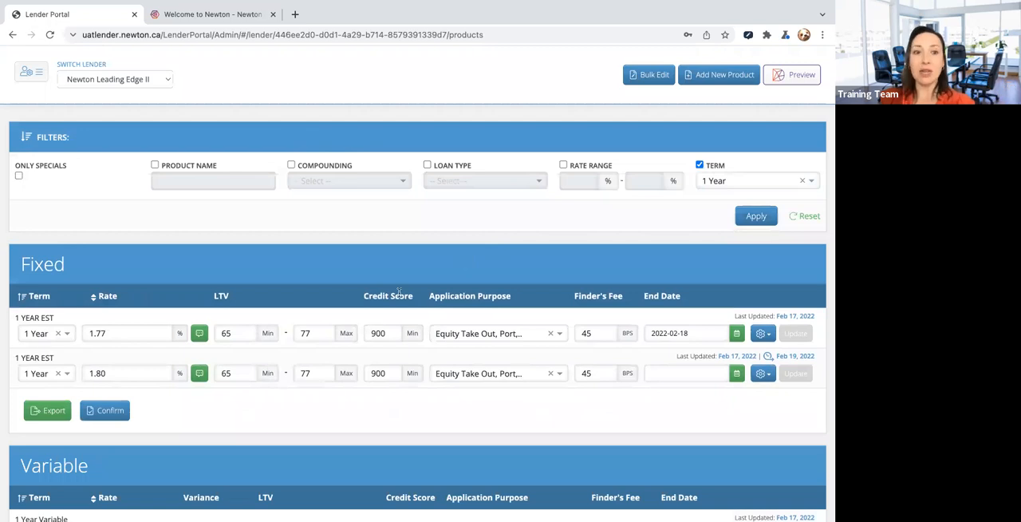
scroll(397, 298, down, 3)
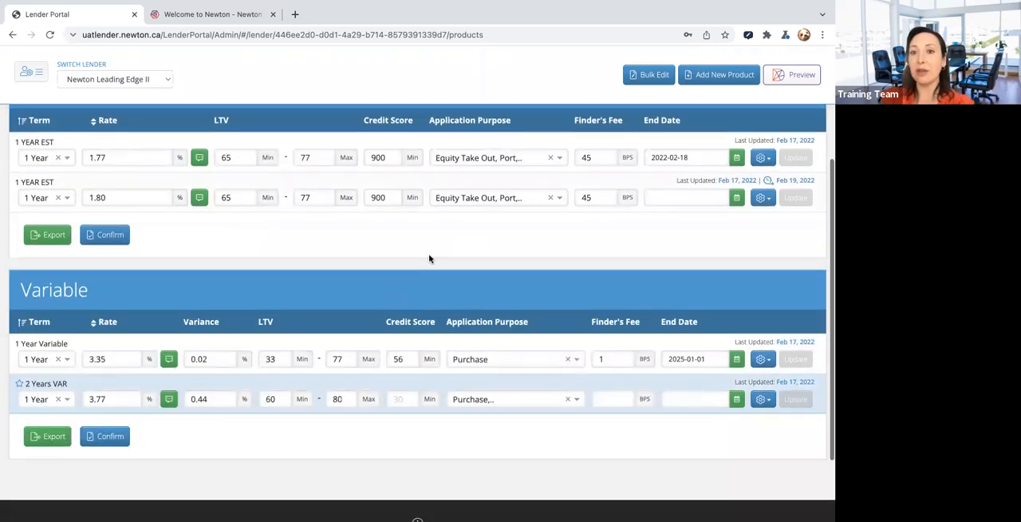
scroll(429, 258, up, 3)
- Filter the product list to only specials without the term filter, and review the matching fixed and variable products
click(18, 176)
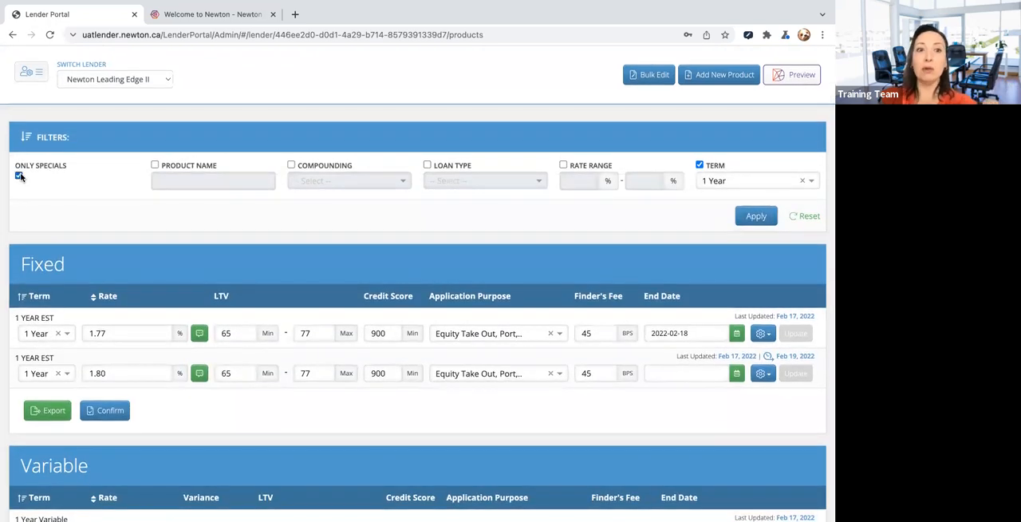
click(699, 165)
click(753, 216)
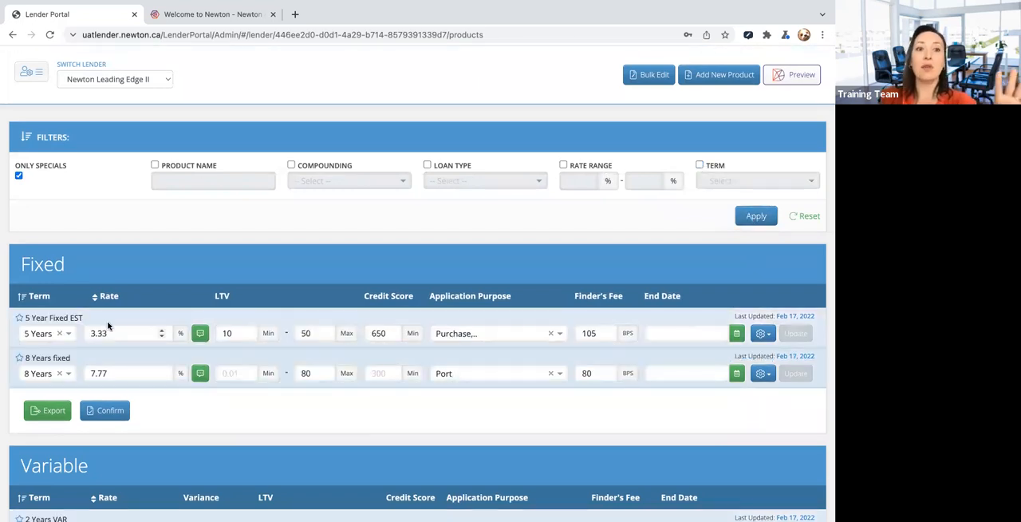
scroll(77, 351, down, 2)
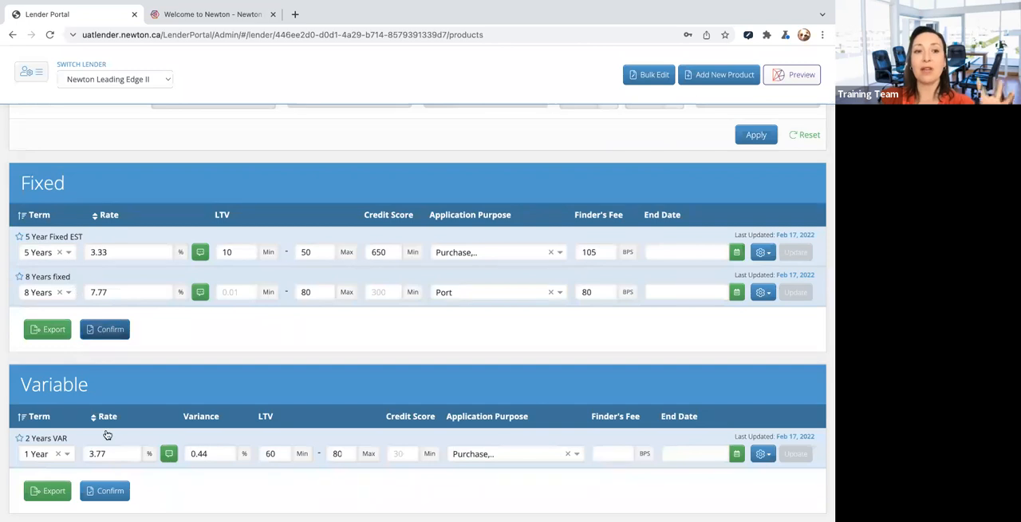
scroll(237, 330, up, 2)
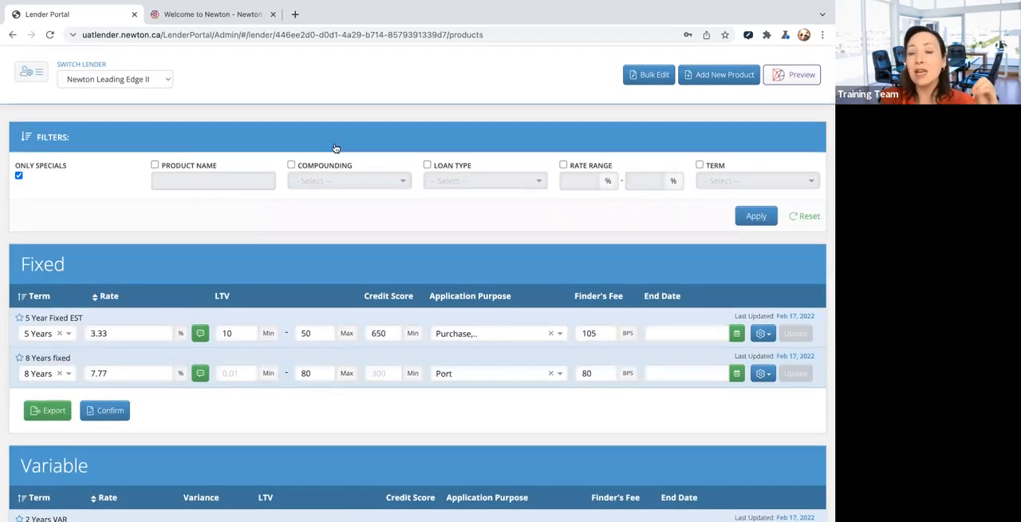
click(754, 216)
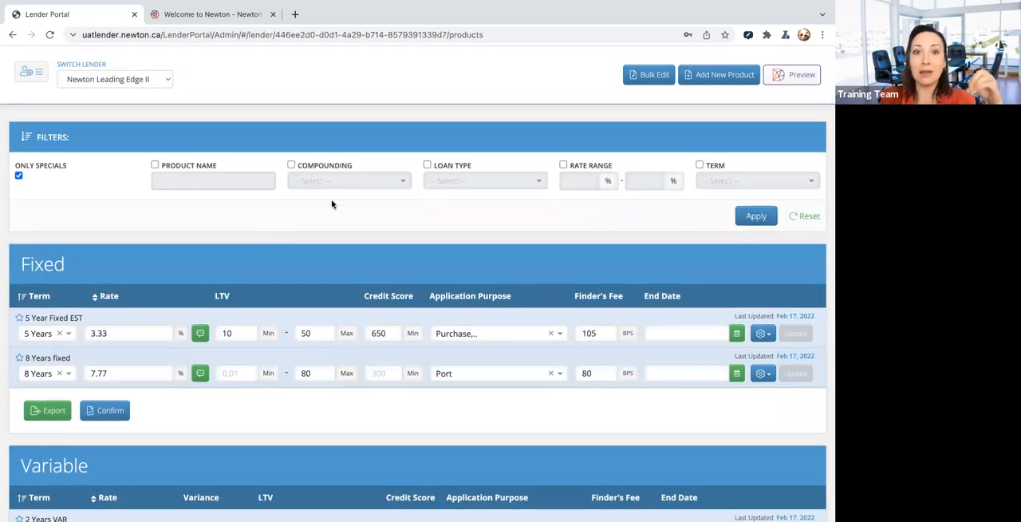
- Reset the product filters to list all products again and collapse the filter section
click(807, 217)
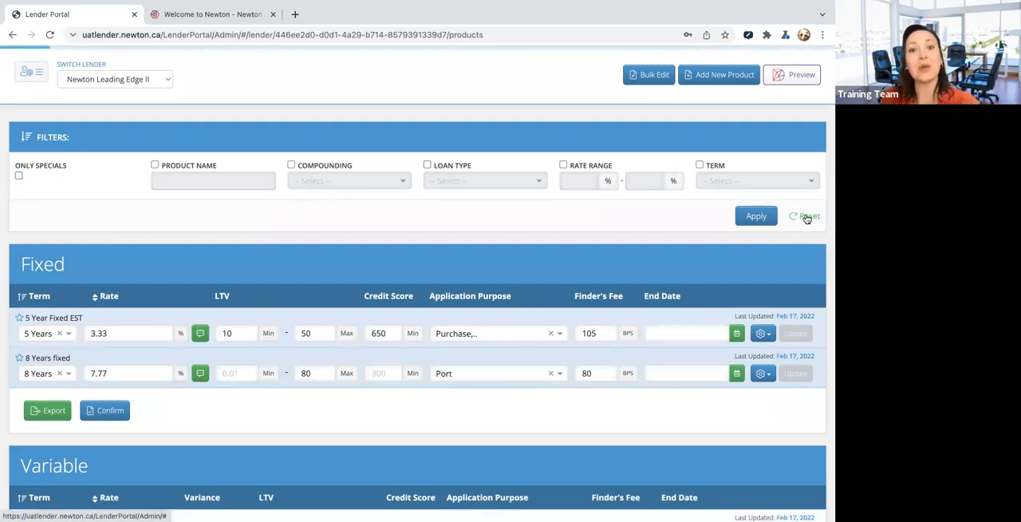
click(634, 141)
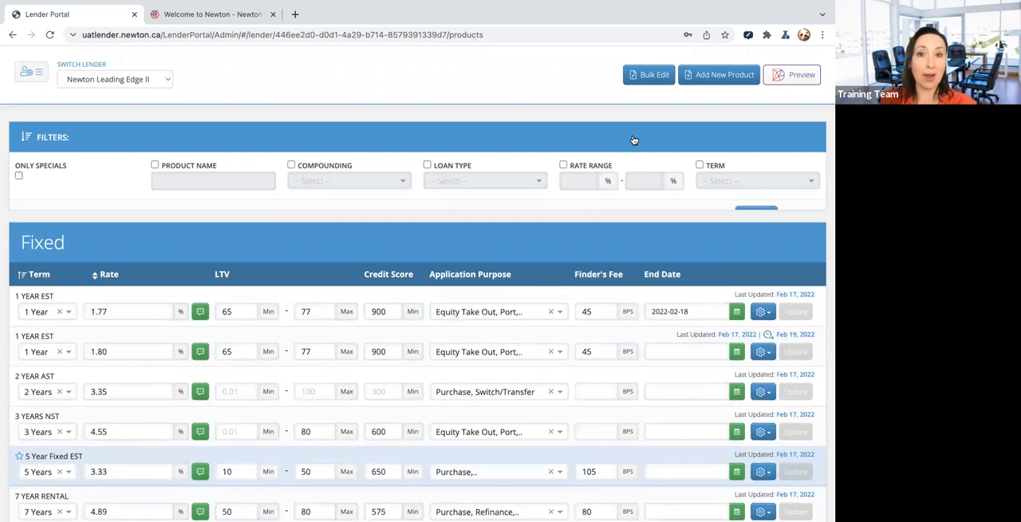
scroll(631, 192, down, 1)
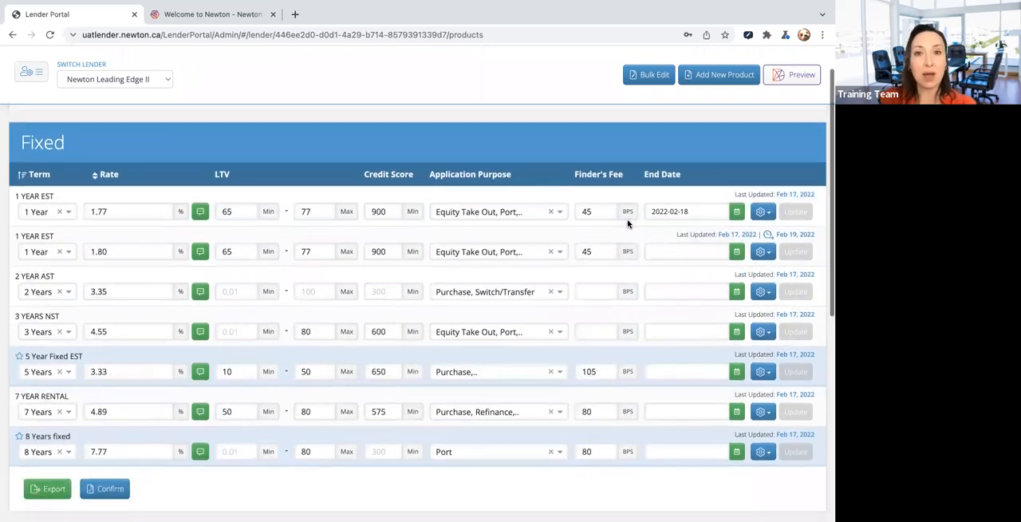
scroll(636, 159, up, 1)
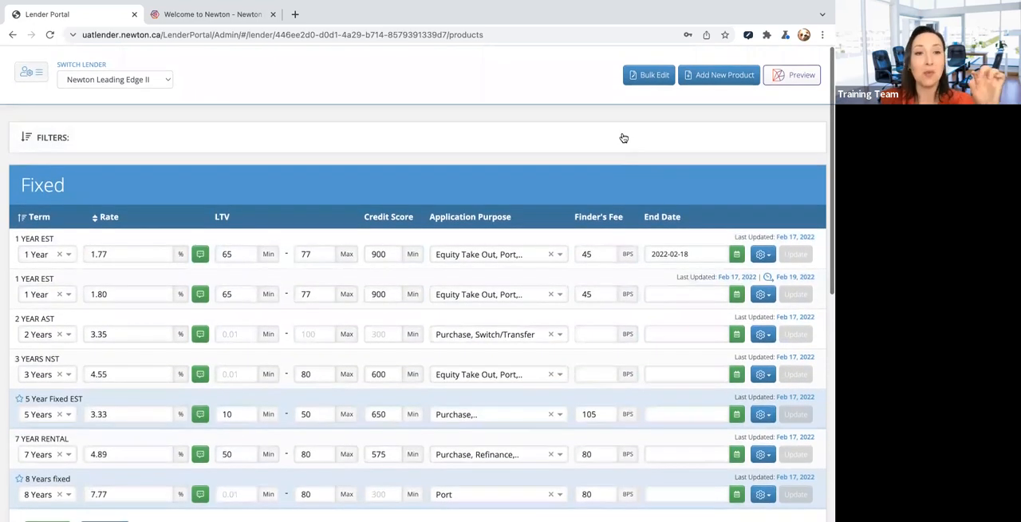
click(624, 138)
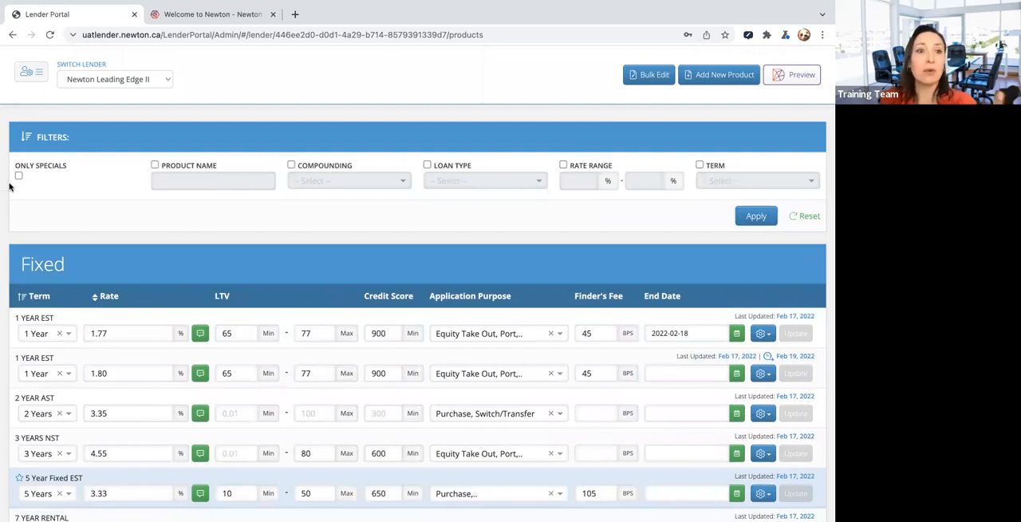
click(573, 151)
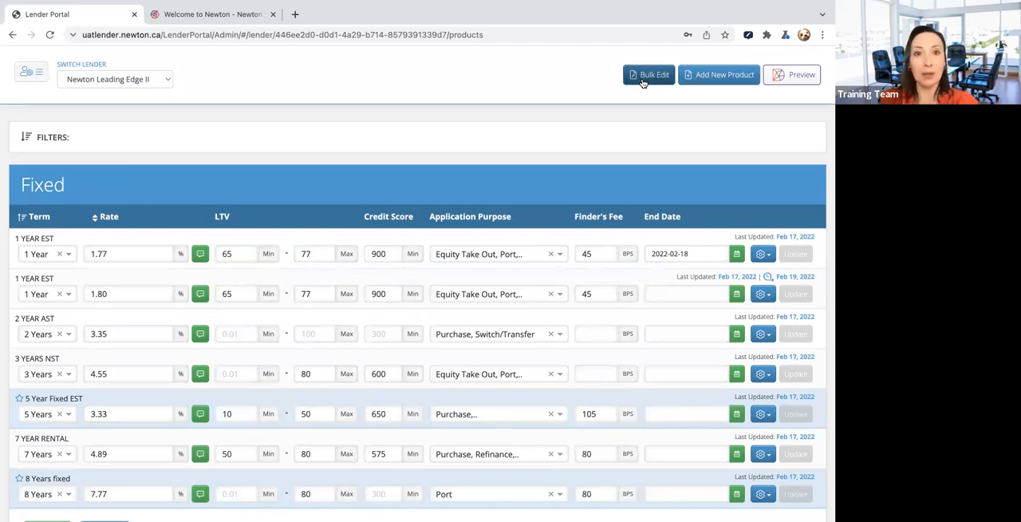
- Start a bulk edit, pick the first 1 YEAR EST, 5 Year Fixed EST and 7 YEAR RENTAL, and extend the selection to all products
click(645, 85)
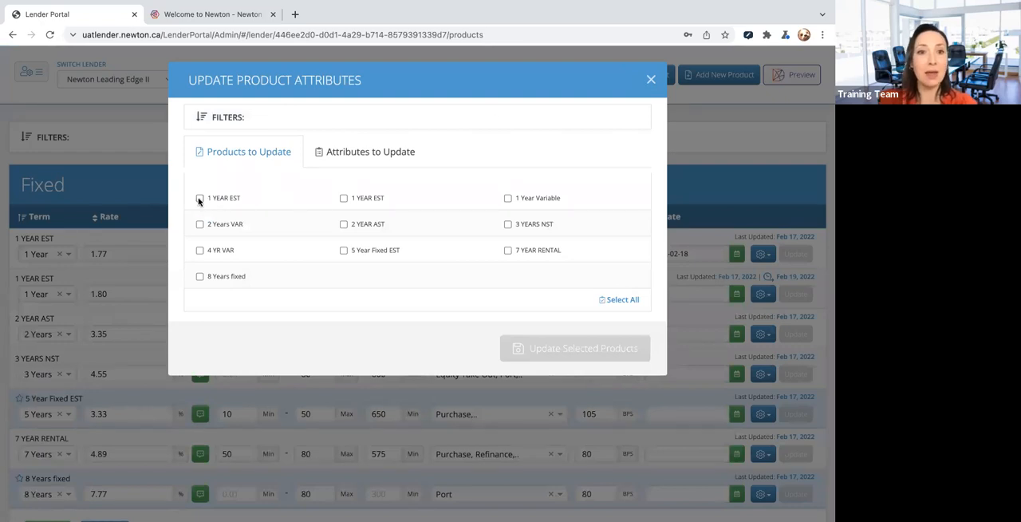
click(199, 199)
click(344, 251)
click(508, 251)
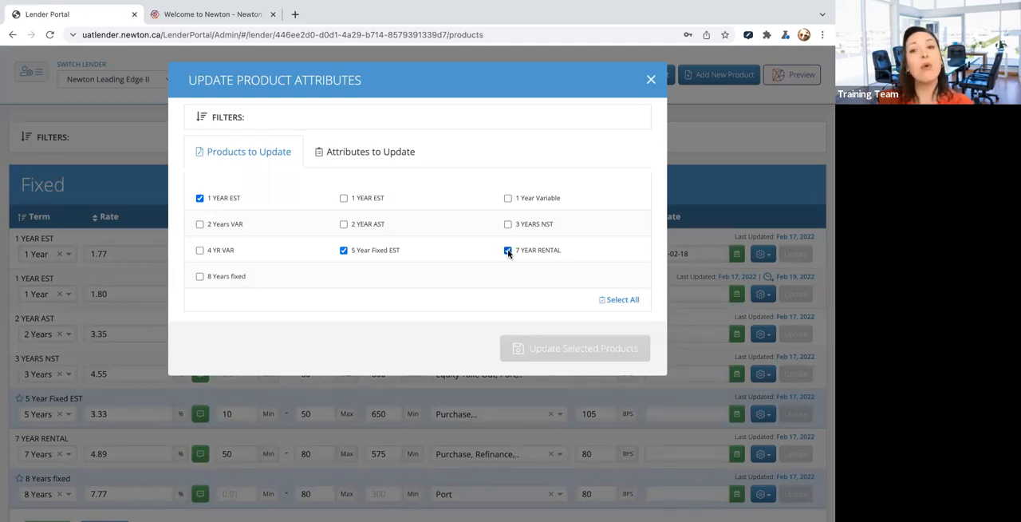
click(620, 301)
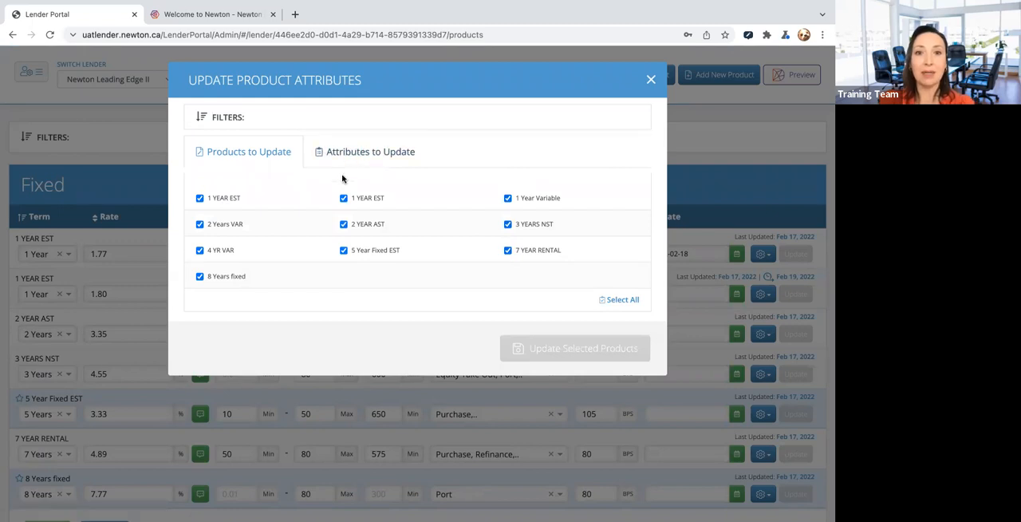
- Include Living Space in the attributes to update and set its minimum to 850 square feet
click(372, 156)
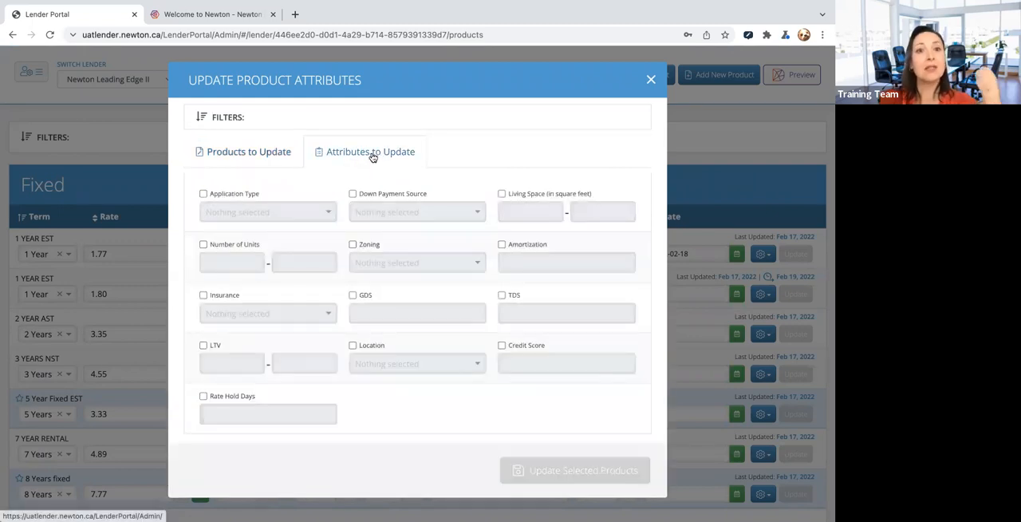
click(501, 194)
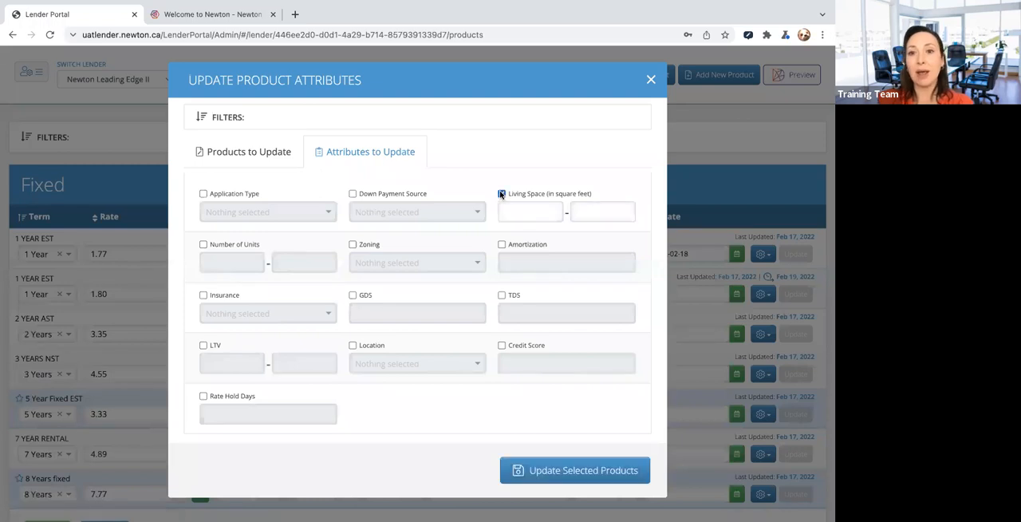
click(546, 212)
text(850)
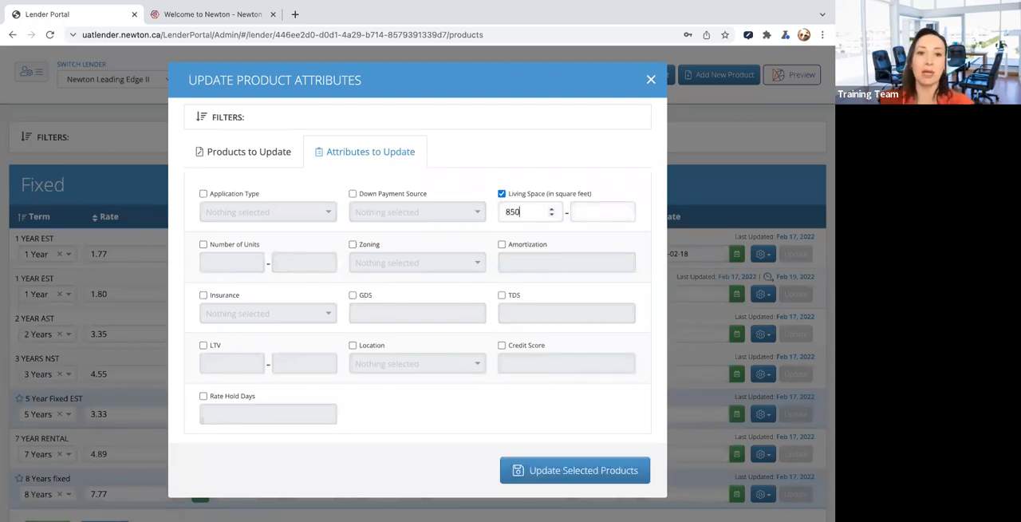
- Include Number of Units in the bulk update and set its range to 1 to 3
click(204, 244)
click(212, 262)
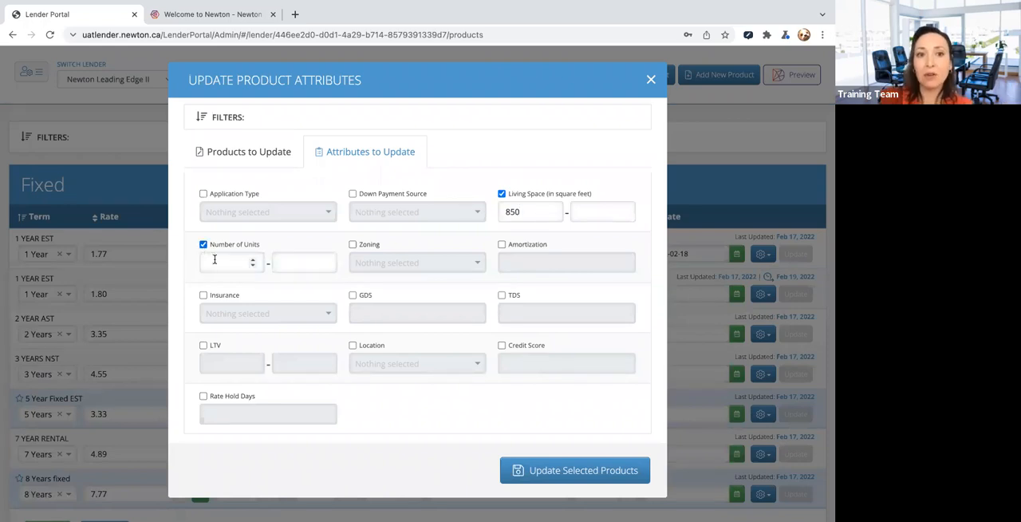
text(1)
click(284, 260)
text(3)
key(Tab)
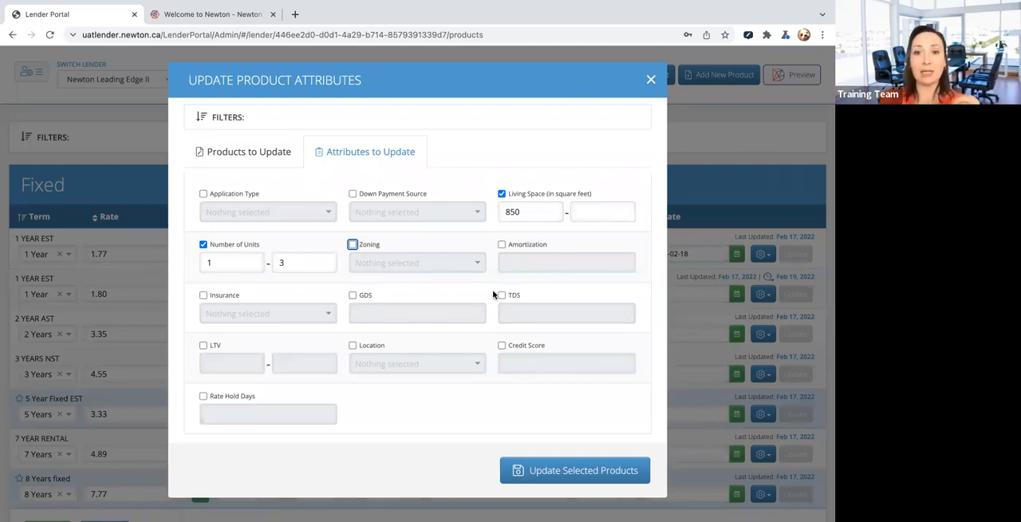
- Enable the Credit Score attribute without a value and close the bulk edit without updating the products
click(503, 347)
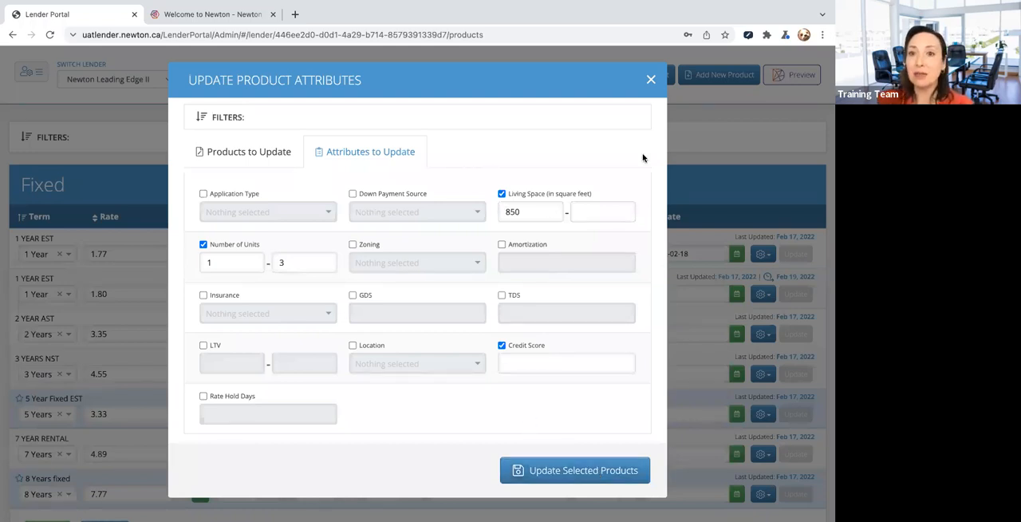
click(651, 82)
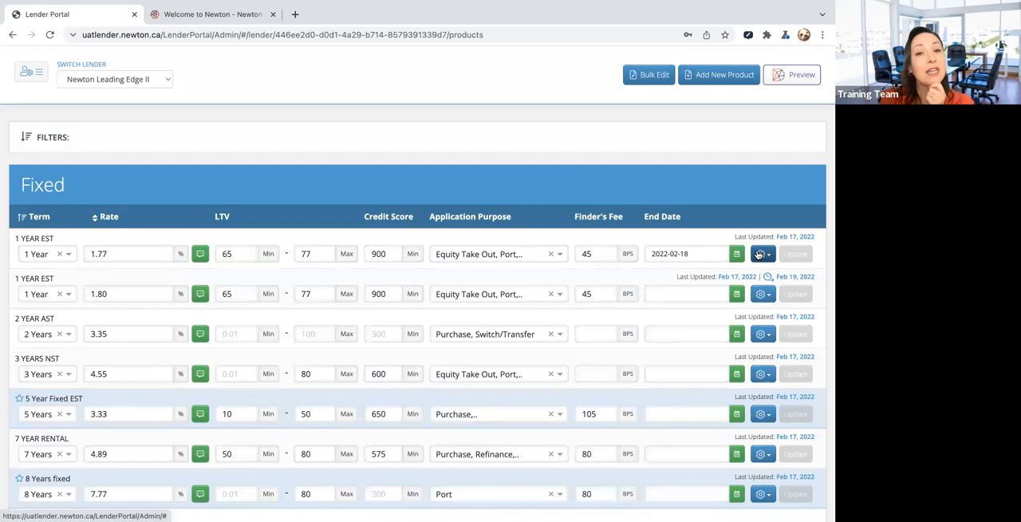
- Open the first 1 YEAR EST product for editing, review its fields down to the client attributes, and close the form without saving
scroll(759, 253, down, 1)
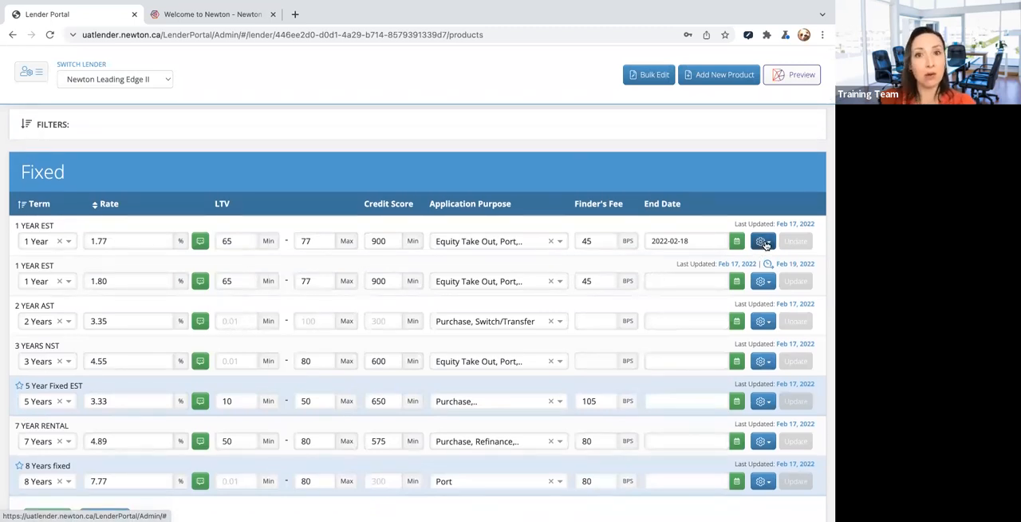
click(763, 242)
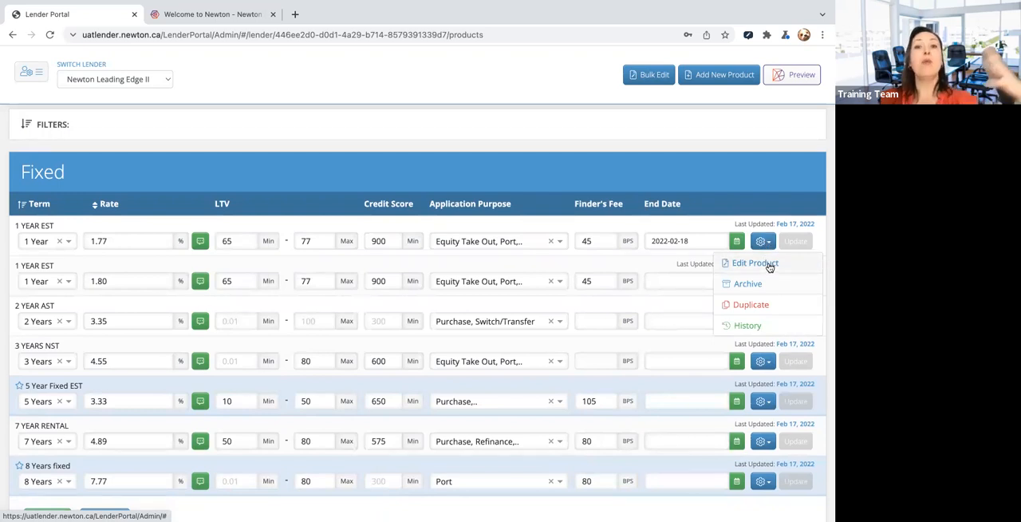
click(768, 264)
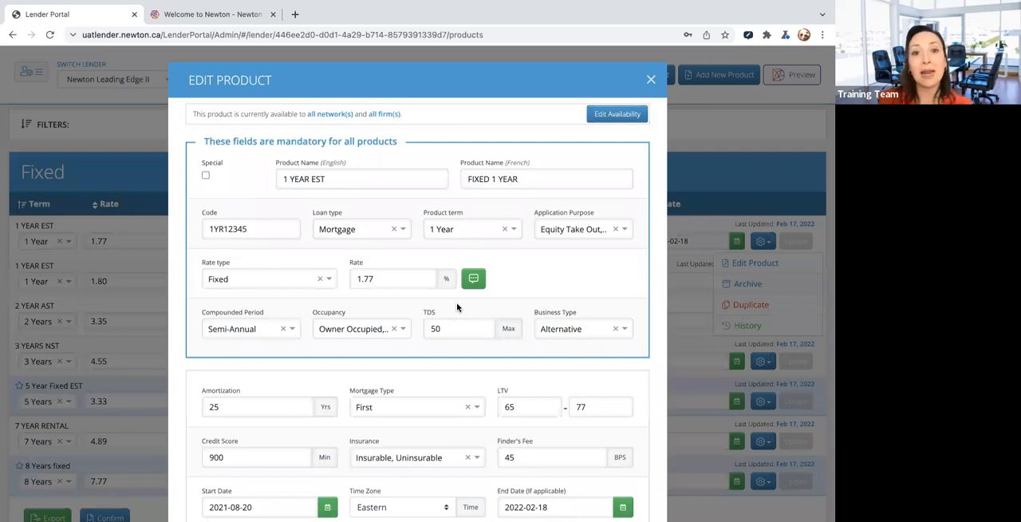
scroll(415, 316, down, 1)
scroll(416, 316, down, 3)
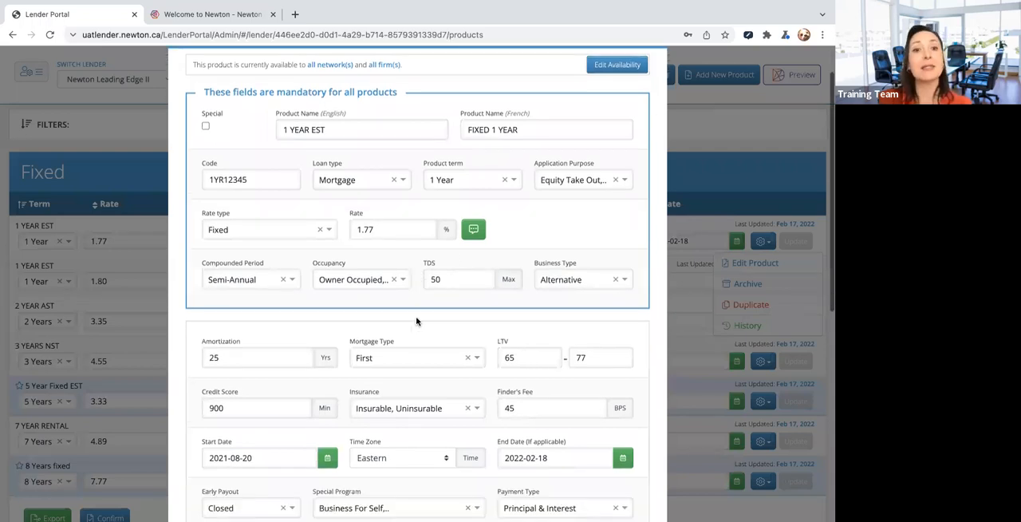
scroll(527, 322, down, 3)
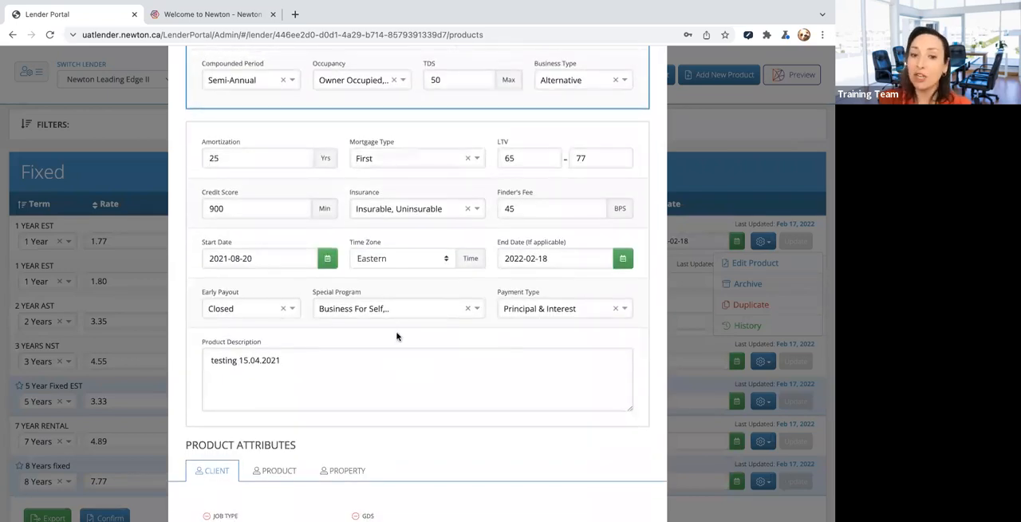
scroll(399, 333, down, 3)
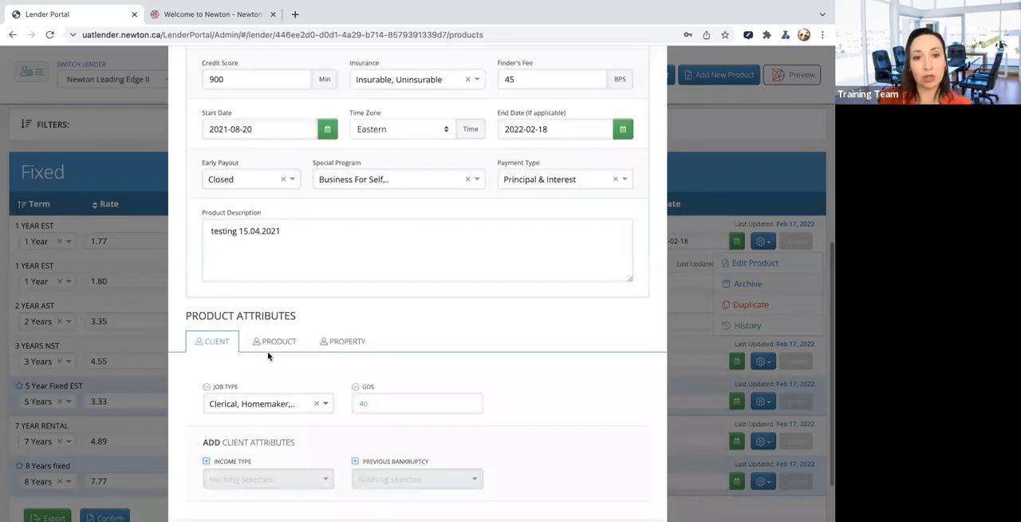
scroll(401, 419, down, 2)
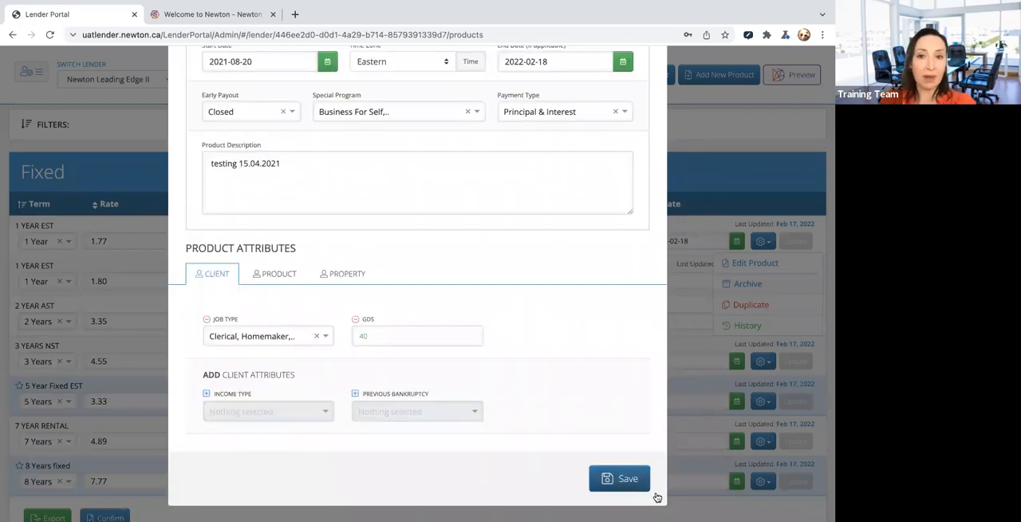
scroll(632, 306, up, 10)
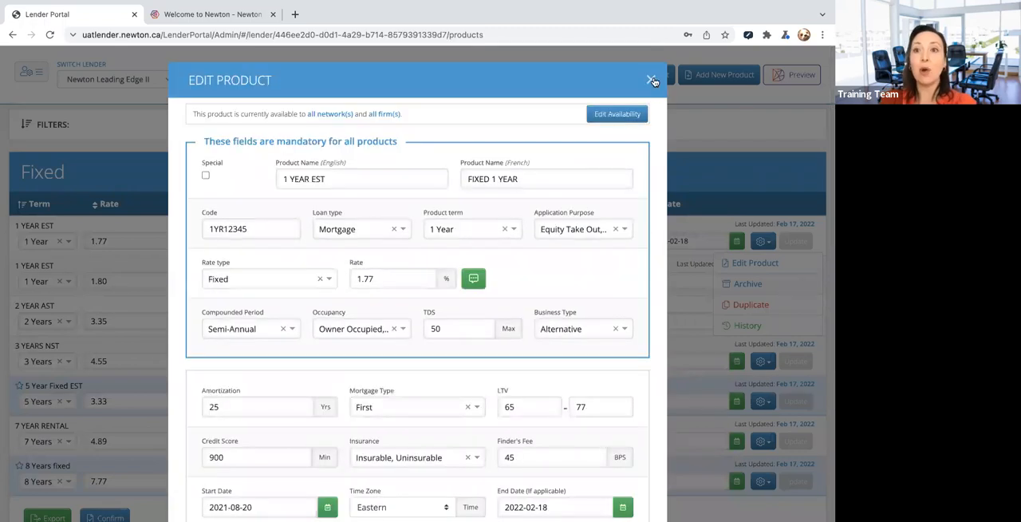
click(770, 246)
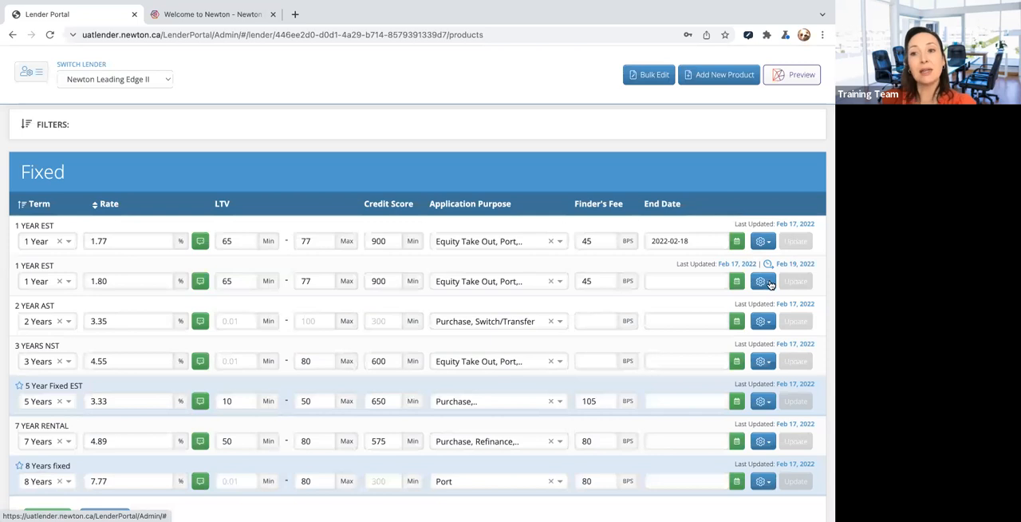
click(768, 280)
click(769, 326)
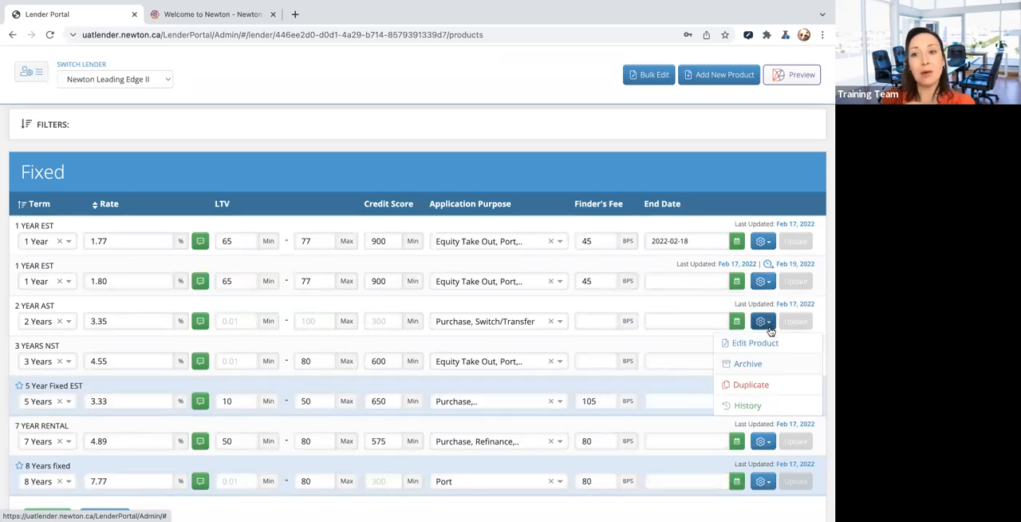
click(771, 319)
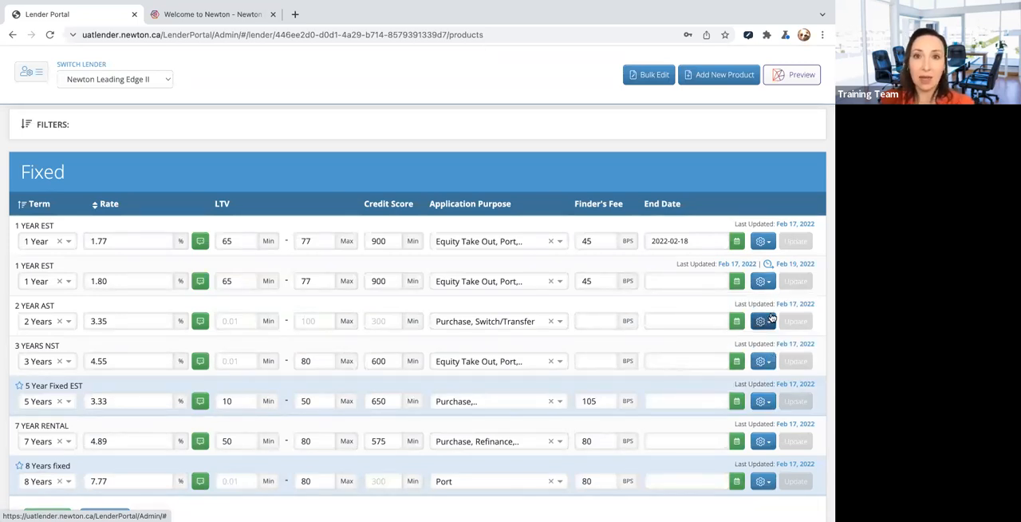
- Open the 1.77% 1 YEAR EST product for editing, check its network and firm availability, and close the form unchanged
click(768, 242)
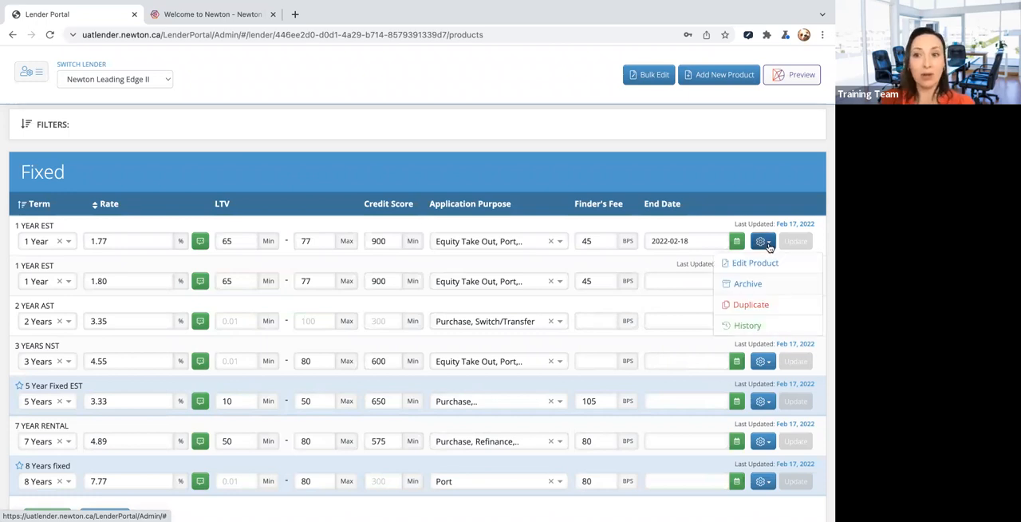
click(755, 263)
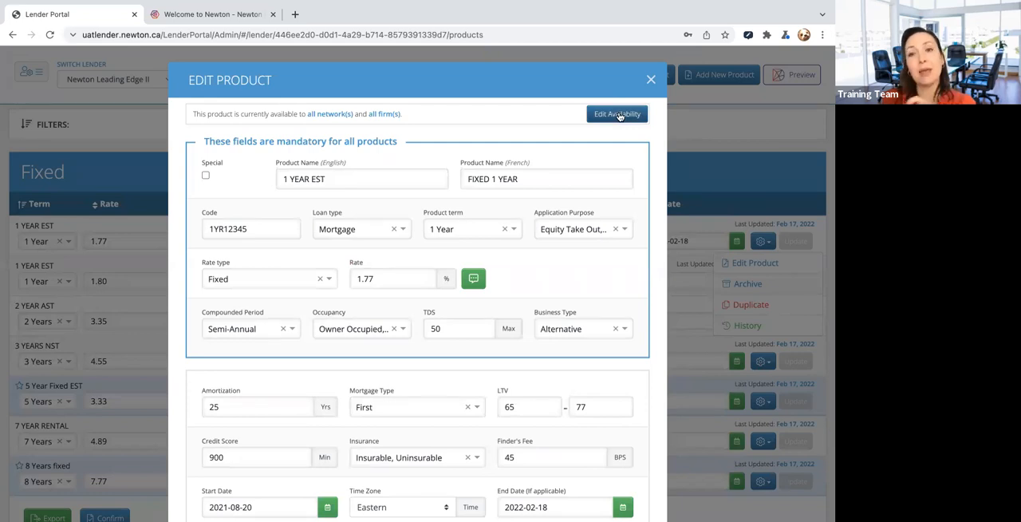
click(651, 80)
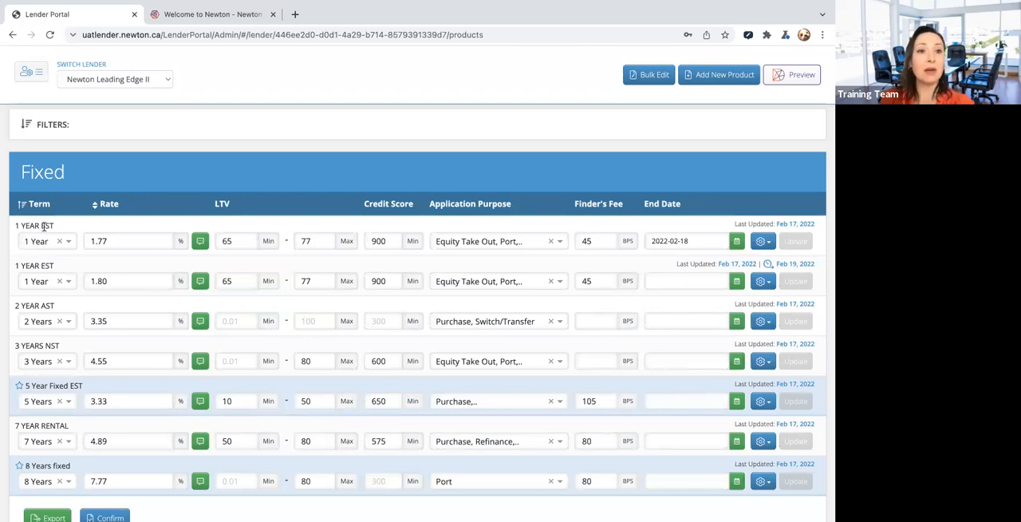
- Open the history of the first 1 YEAR EST product, review its entries back to creation, and return to the product list
click(766, 243)
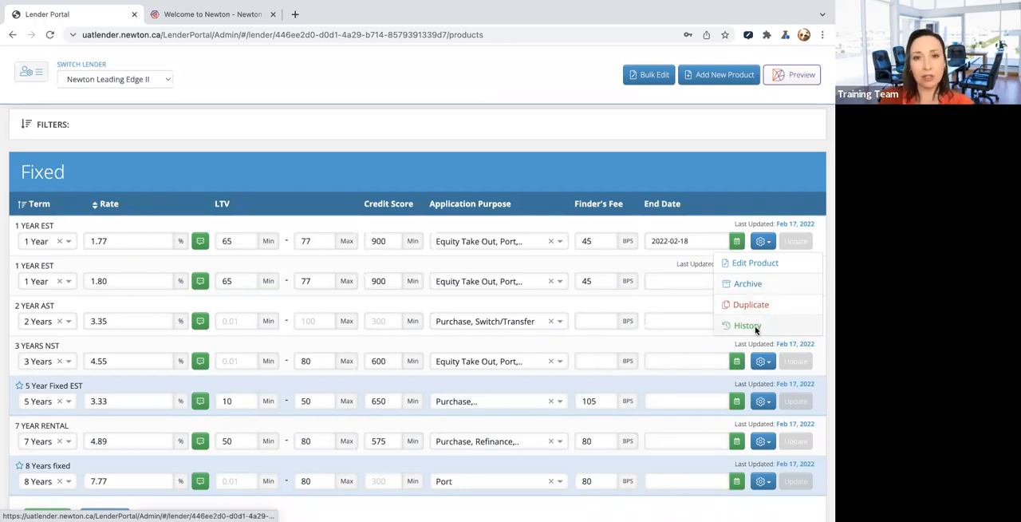
click(755, 329)
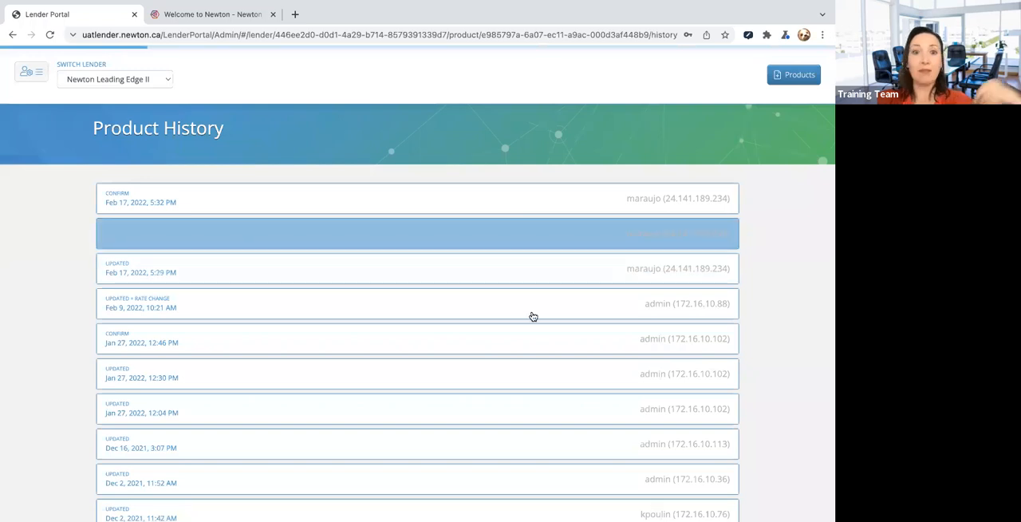
scroll(533, 317, down, 4)
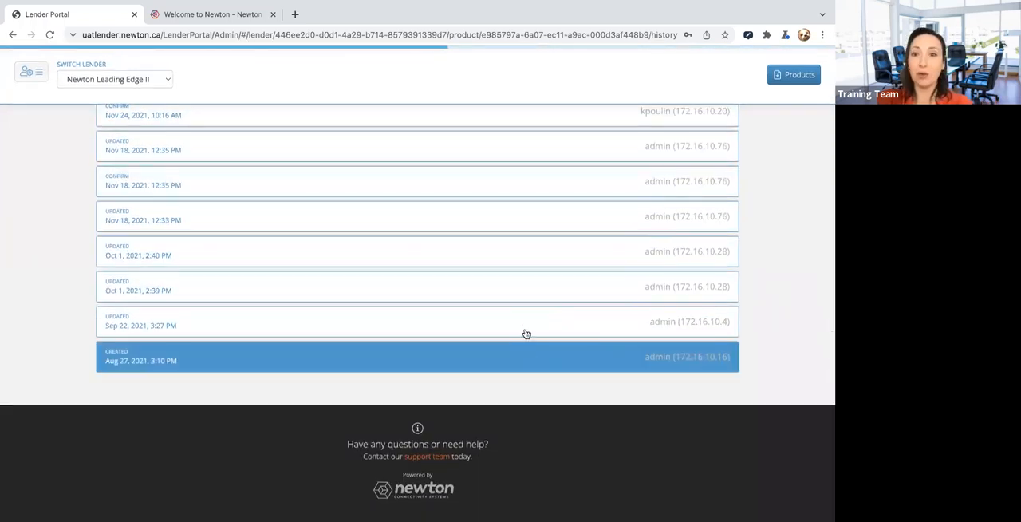
scroll(391, 269, up, 1)
scroll(391, 269, up, 6)
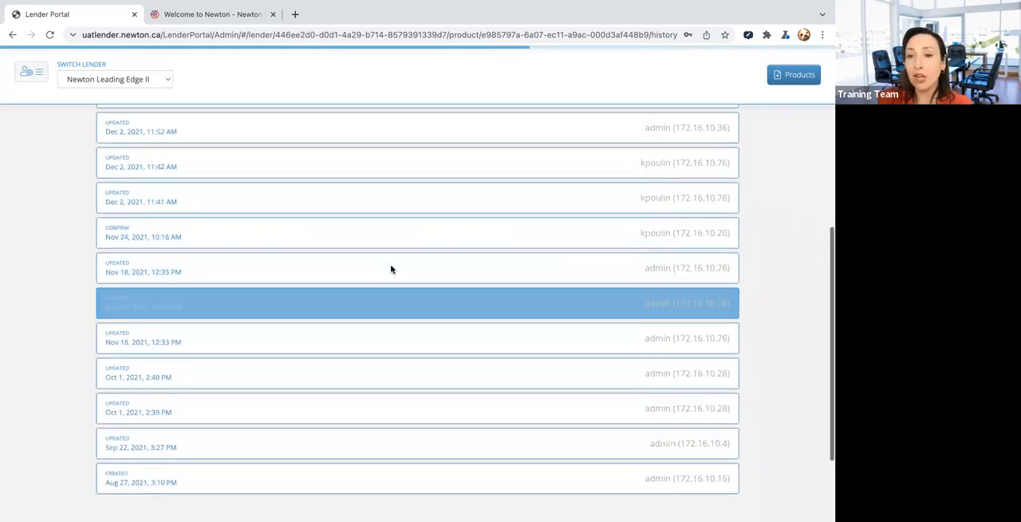
click(798, 78)
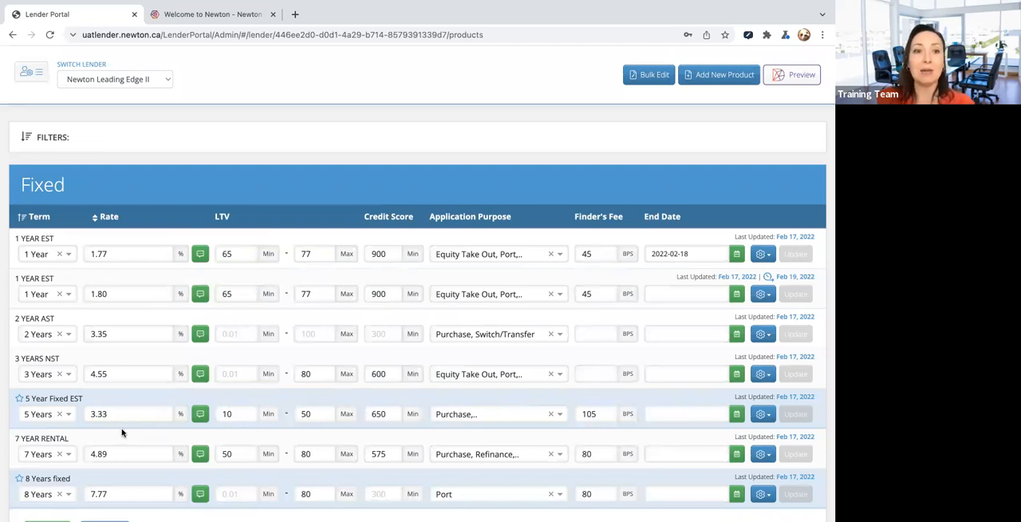
- In the Fixed products, set the rates to 1.78% for the first 1 YEAR EST, 3.37% for 2 YEAR AST and 4.89% for 3 YEARS NST
scroll(122, 433, down, 1)
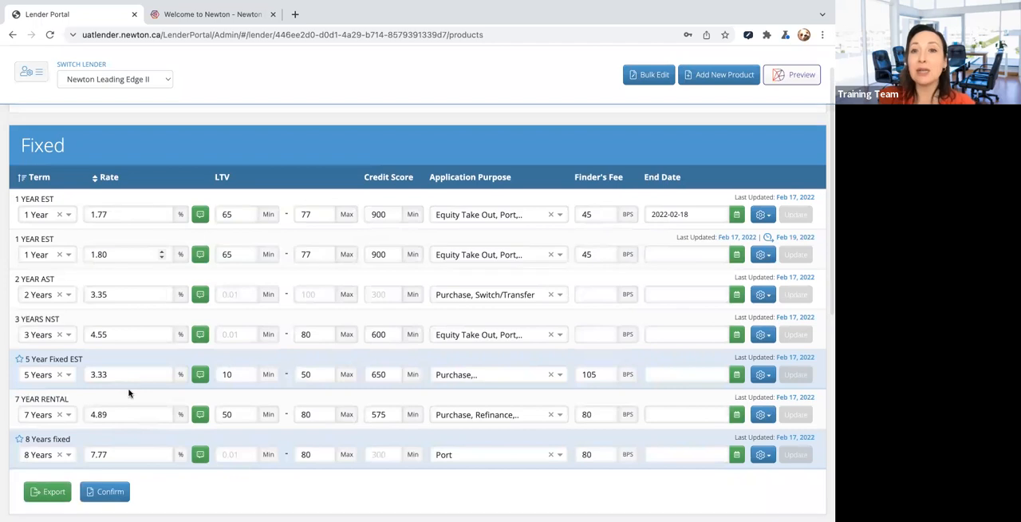
drag(120, 216, 63, 216)
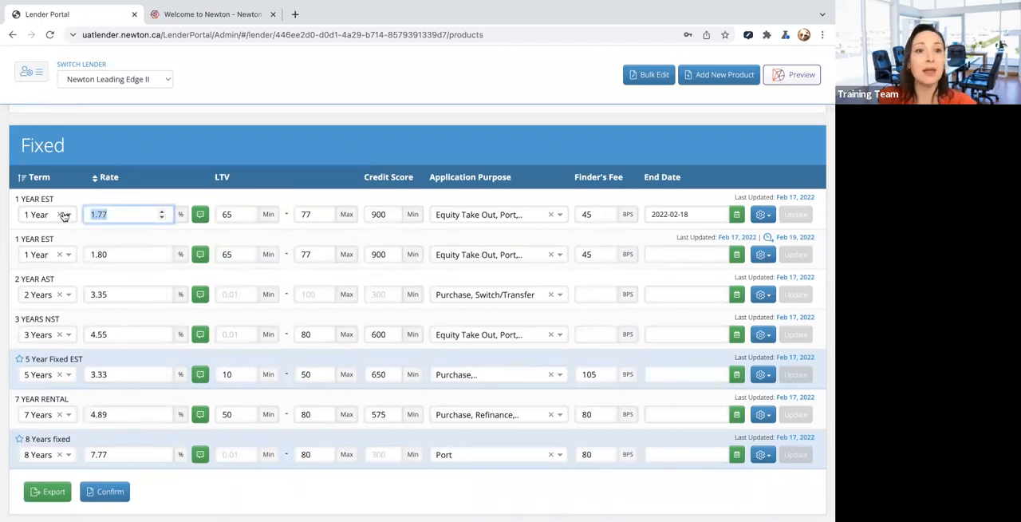
text(1.78)
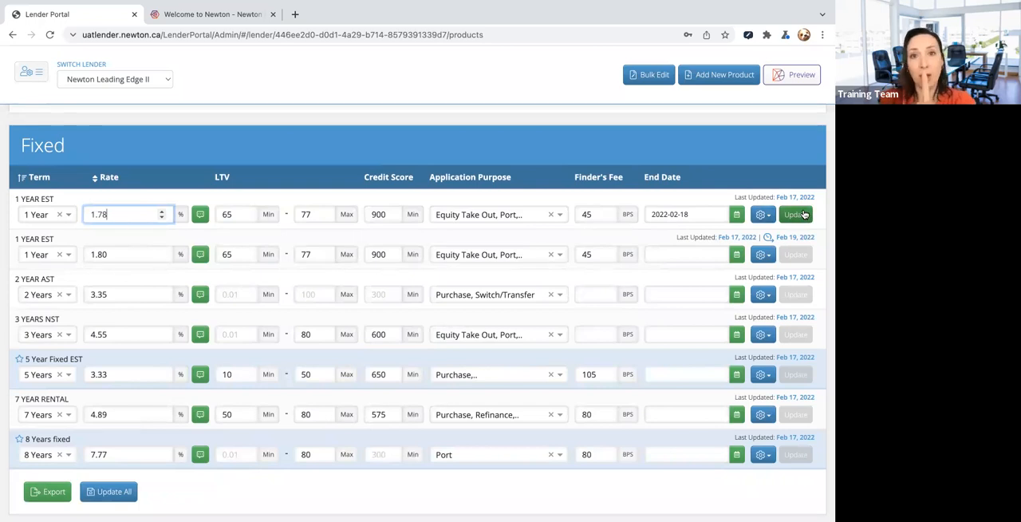
click(115, 294)
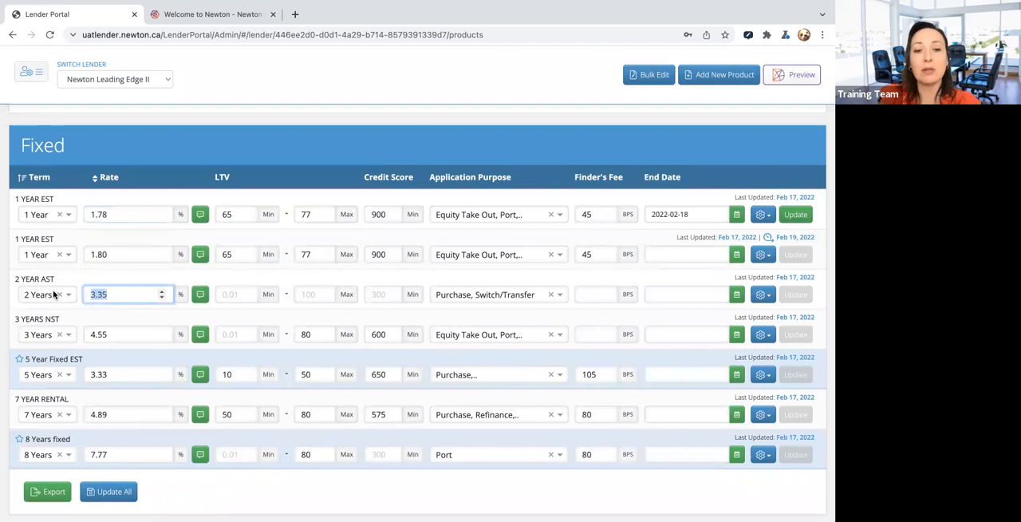
text(3.37)
click(88, 335)
text(4.89)
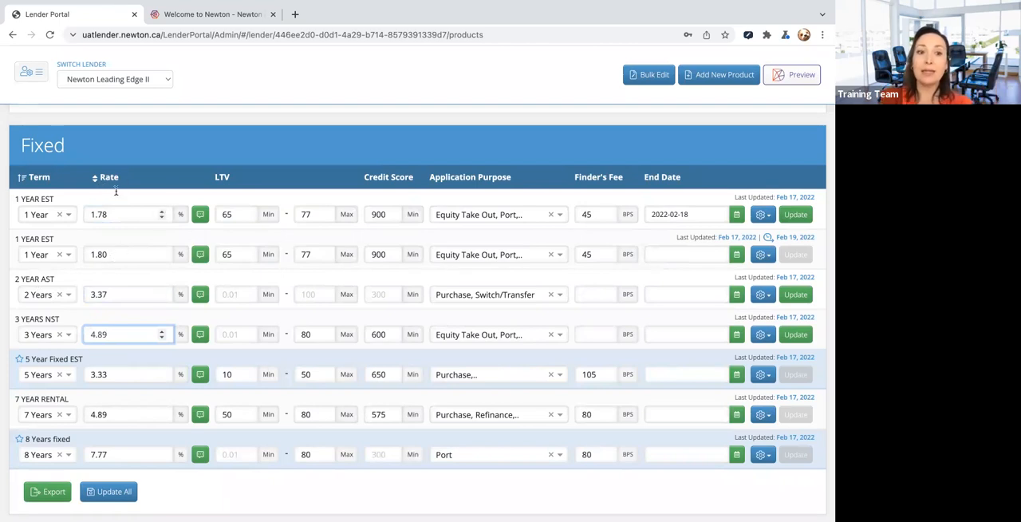
- Schedule the update of all changed Fixed products for 2022-02-19, Eastern time, and dismiss the notice
click(109, 492)
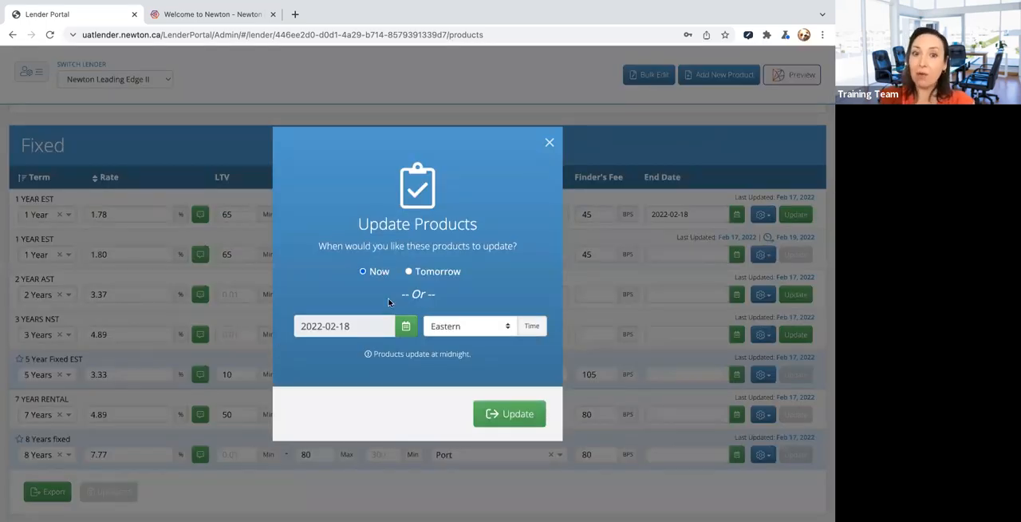
click(407, 327)
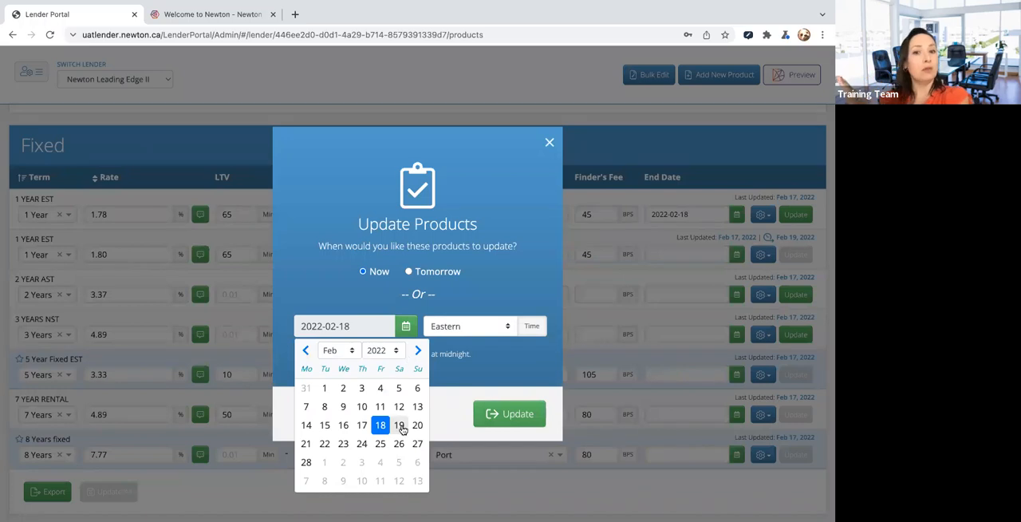
click(401, 427)
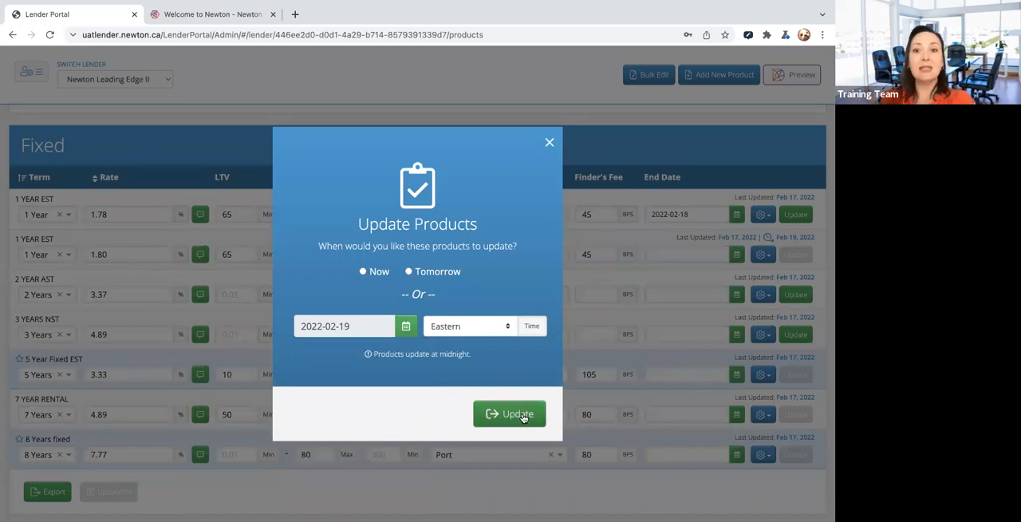
click(524, 415)
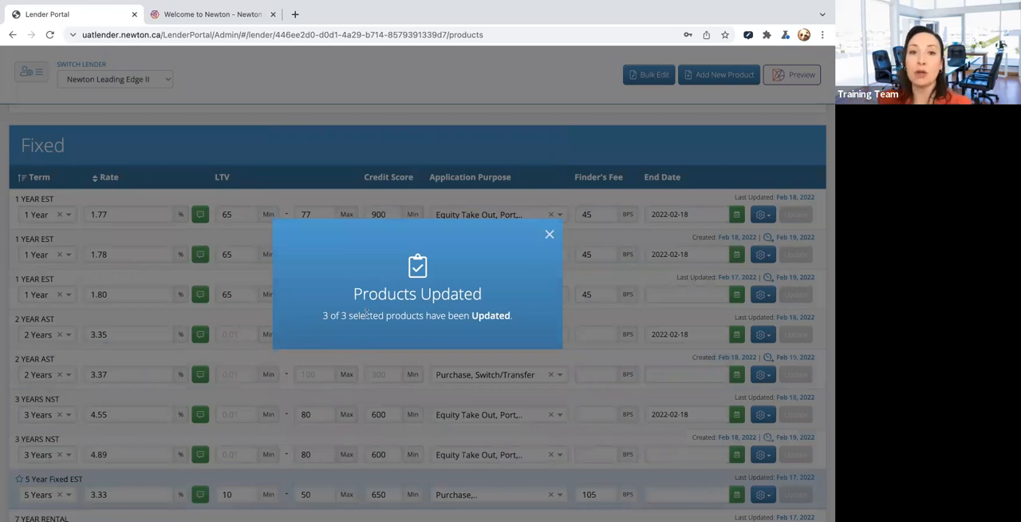
click(550, 235)
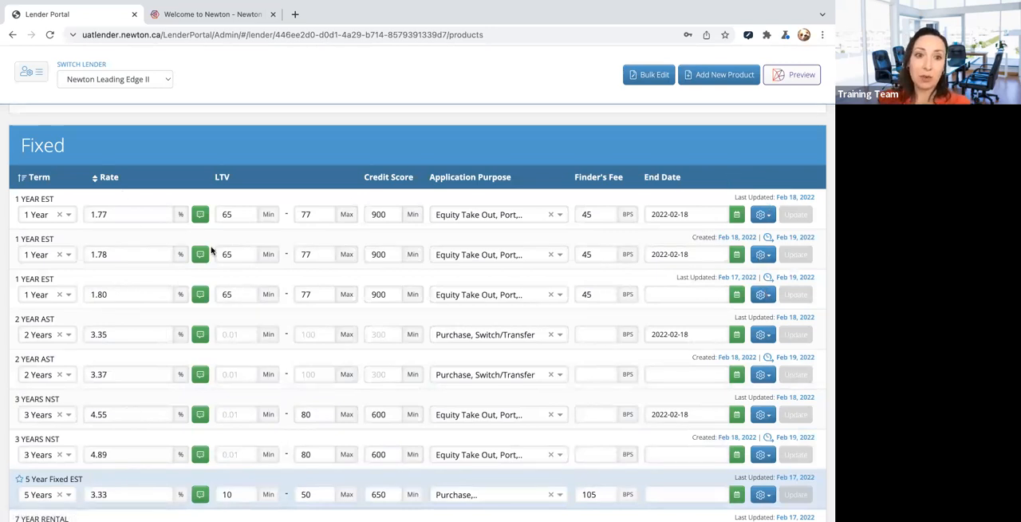
- Review the Fixed and Variable product lists, checking the scheduled entries, end dates and last updated dates
scroll(123, 387, down, 1)
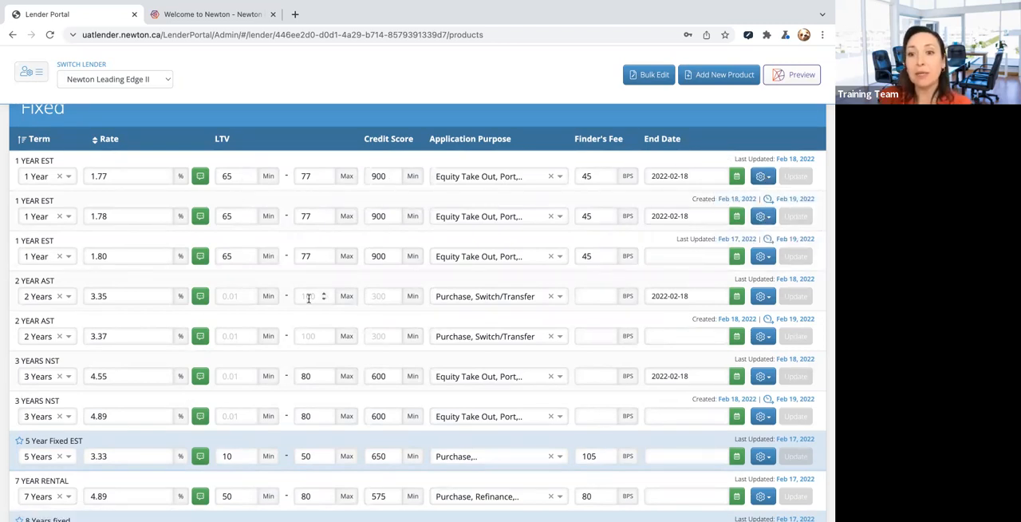
scroll(309, 298, down, 1)
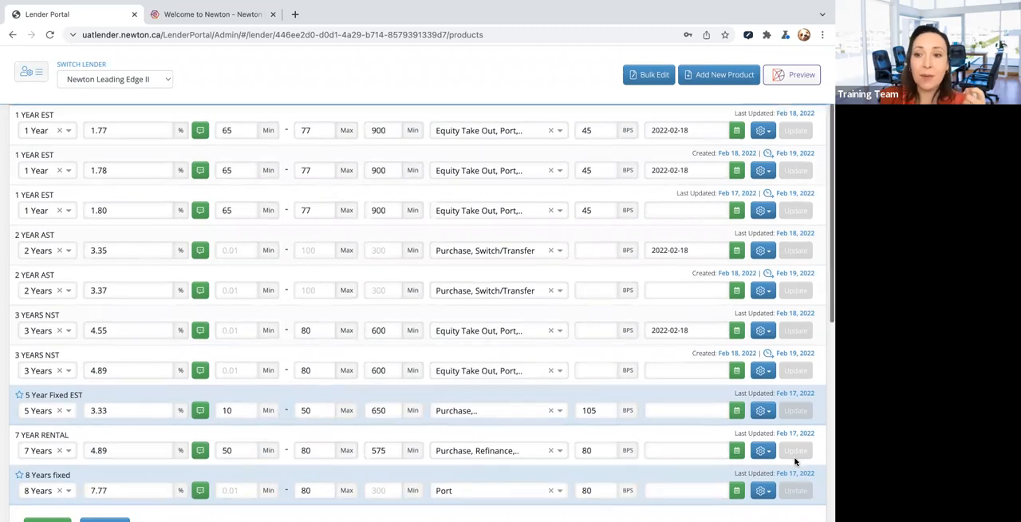
scroll(796, 449, down, 1)
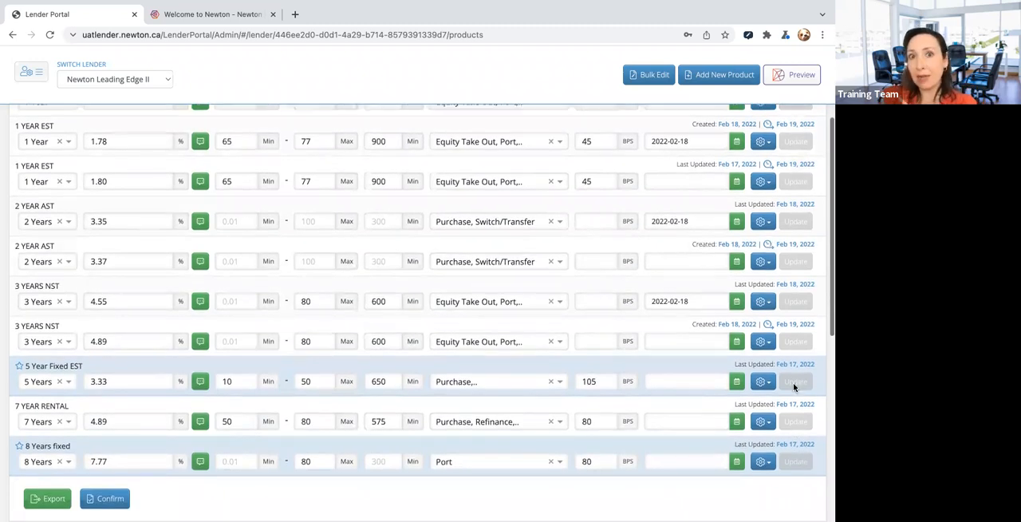
scroll(794, 386, down, 3)
scroll(794, 388, down, 1)
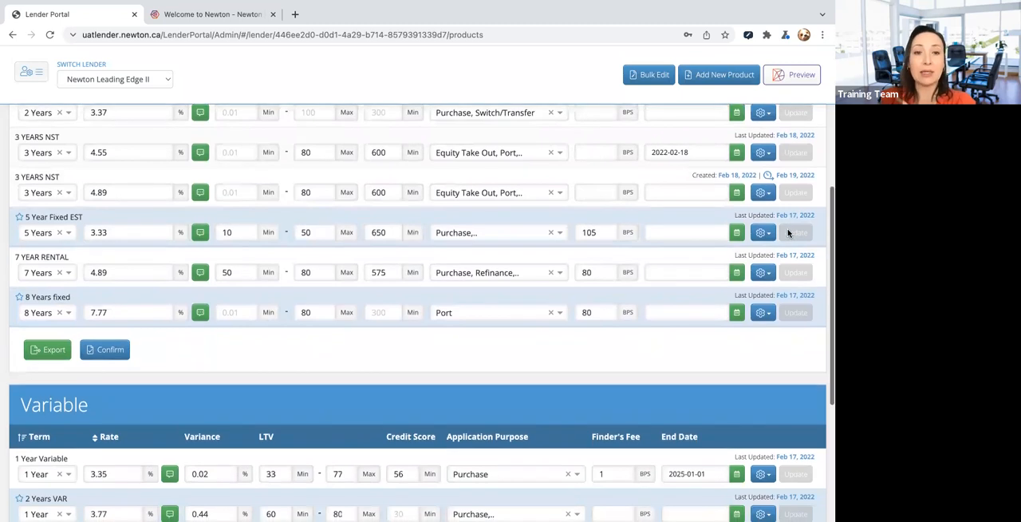
scroll(788, 233, down, 2)
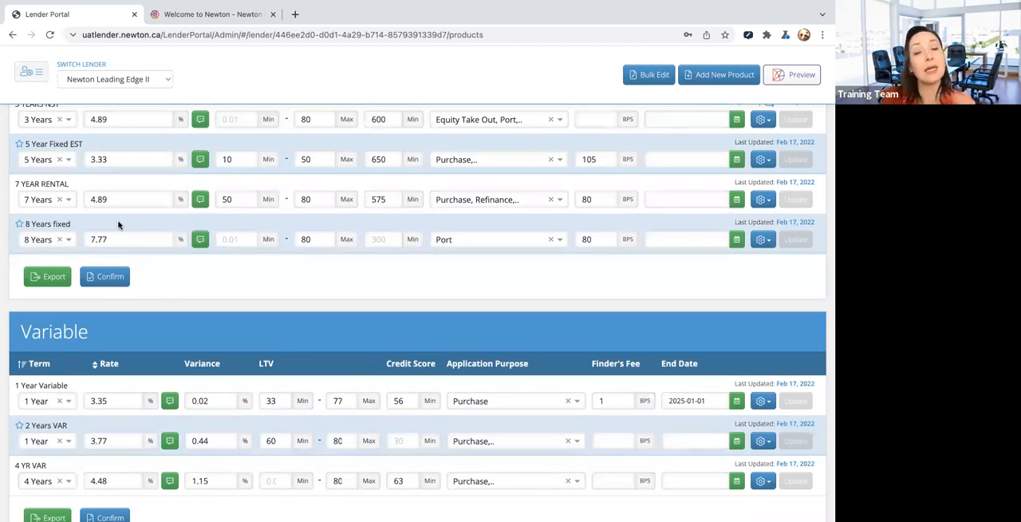
scroll(130, 276, down, 1)
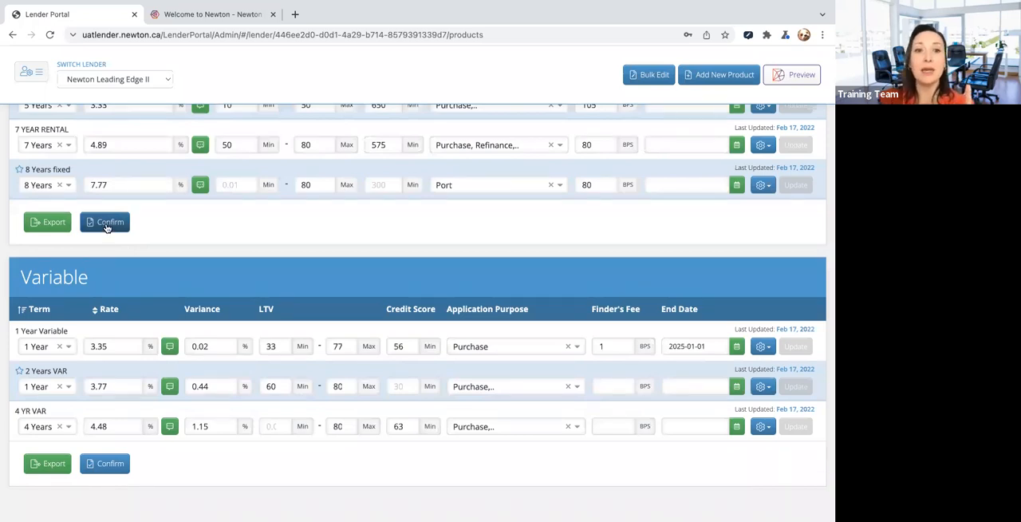
- Confirm all products in the Fixed section and check their last updated dates
scroll(712, 214, up, 1)
scroll(718, 214, up, 1)
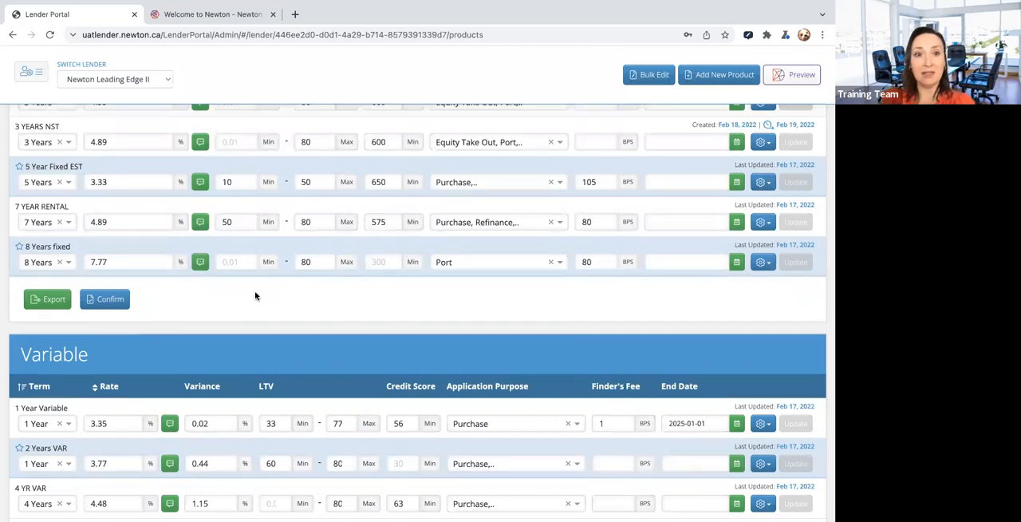
click(113, 300)
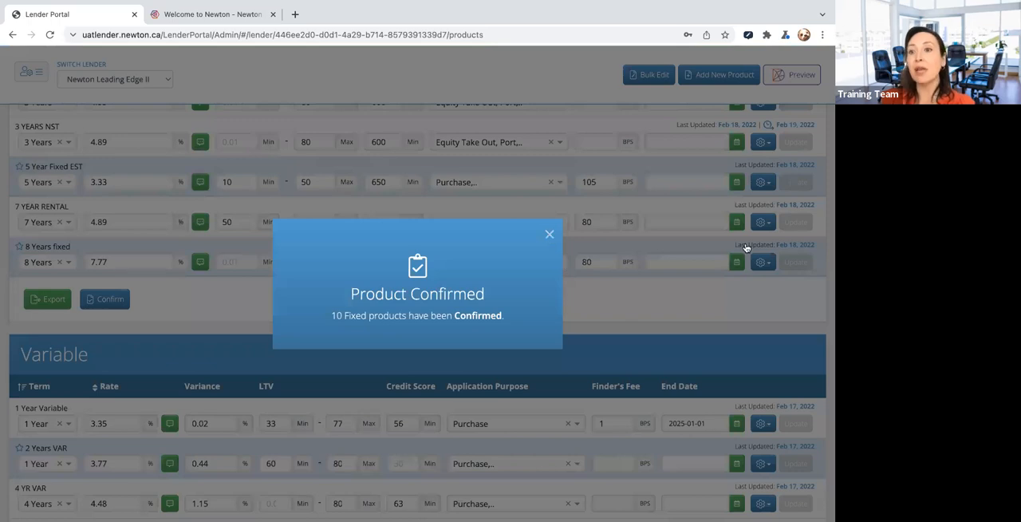
scroll(784, 239, up, 2)
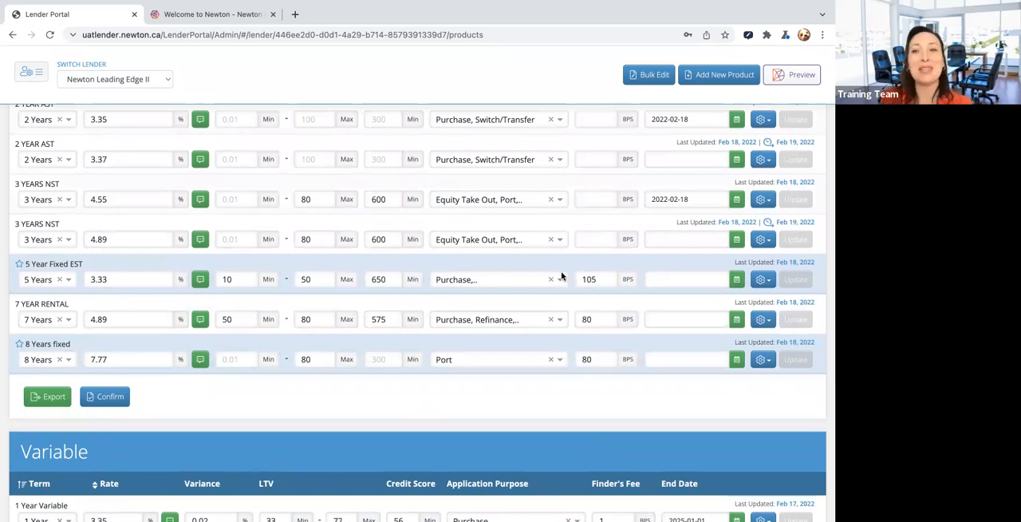
- Confirm all products in the Variable section and dismiss the notice
scroll(561, 275, down, 3)
scroll(225, 317, down, 1)
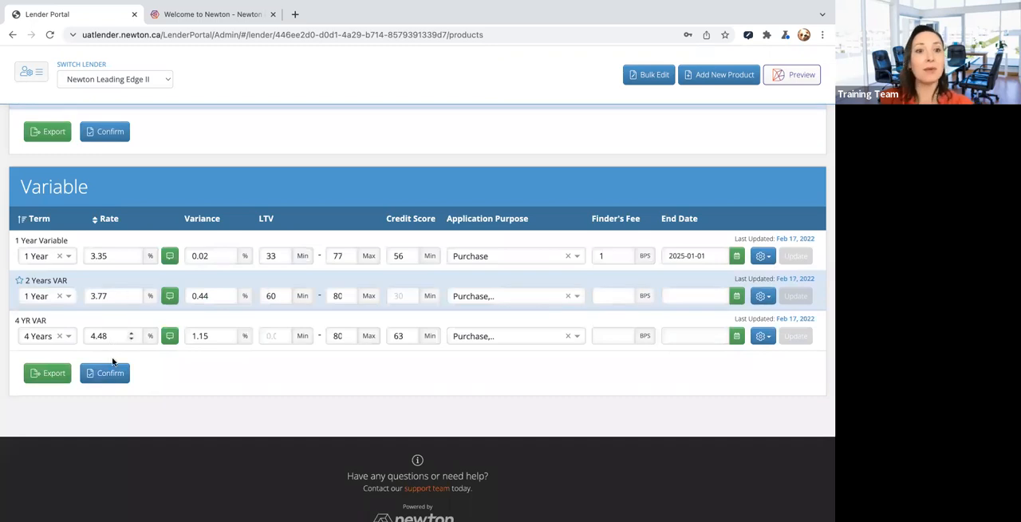
click(106, 377)
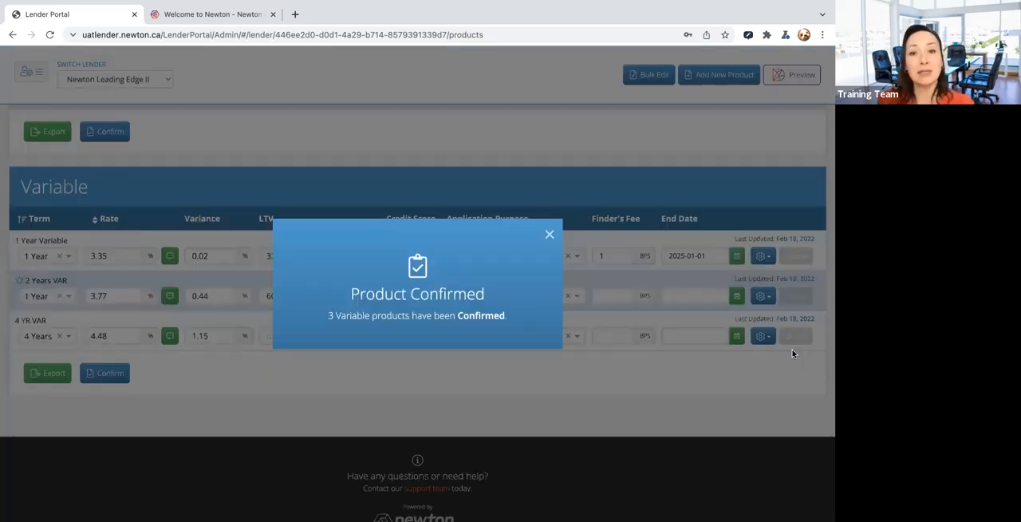
click(549, 235)
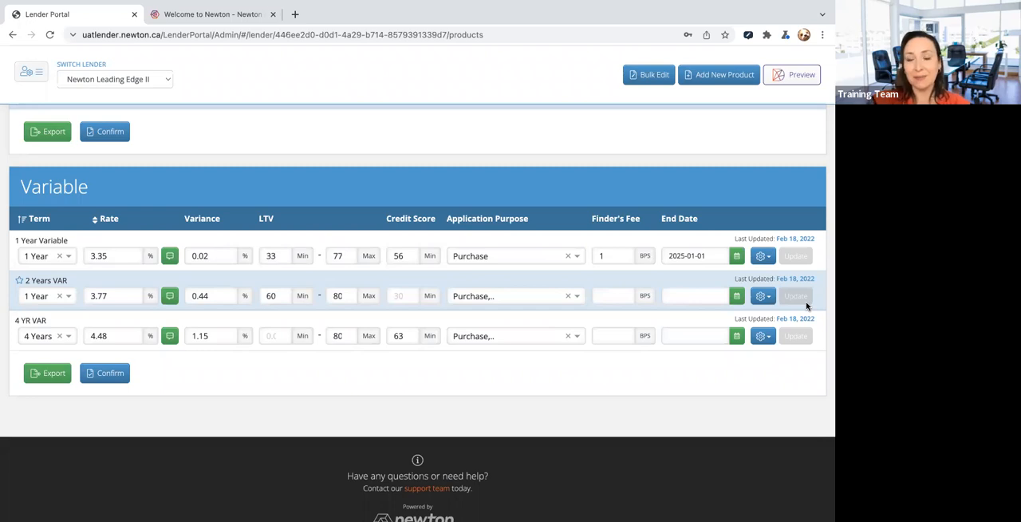
scroll(807, 305, up, 10)
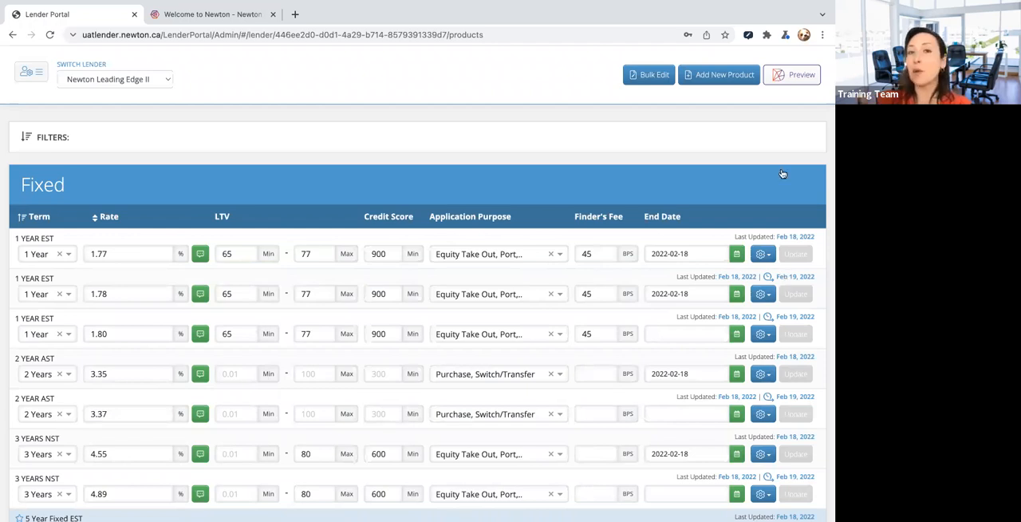
mouse_move(668, 5)
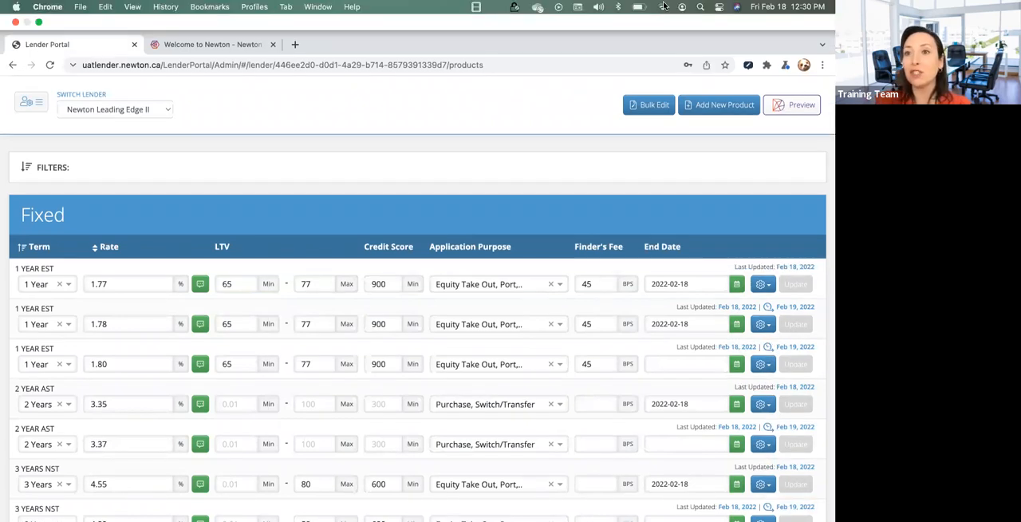
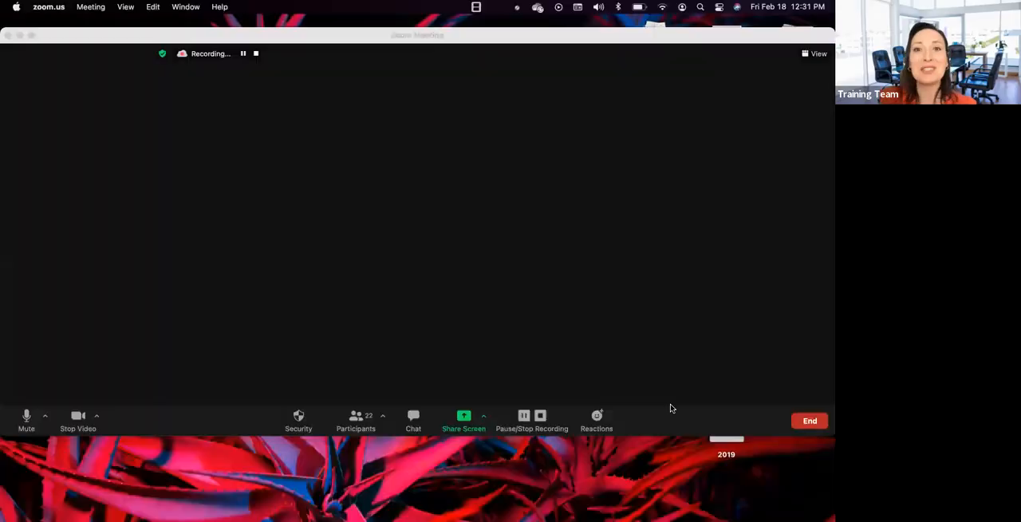
- Switch back to the Lender Portal in Google Chrome and highlight the name of the first 1 YEAR EST product
key(ctrl+Up)
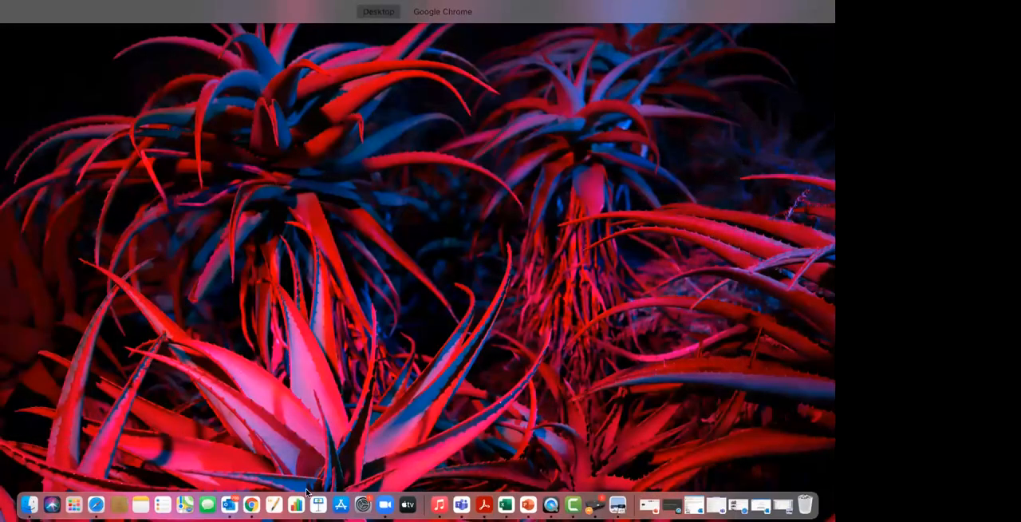
click(256, 506)
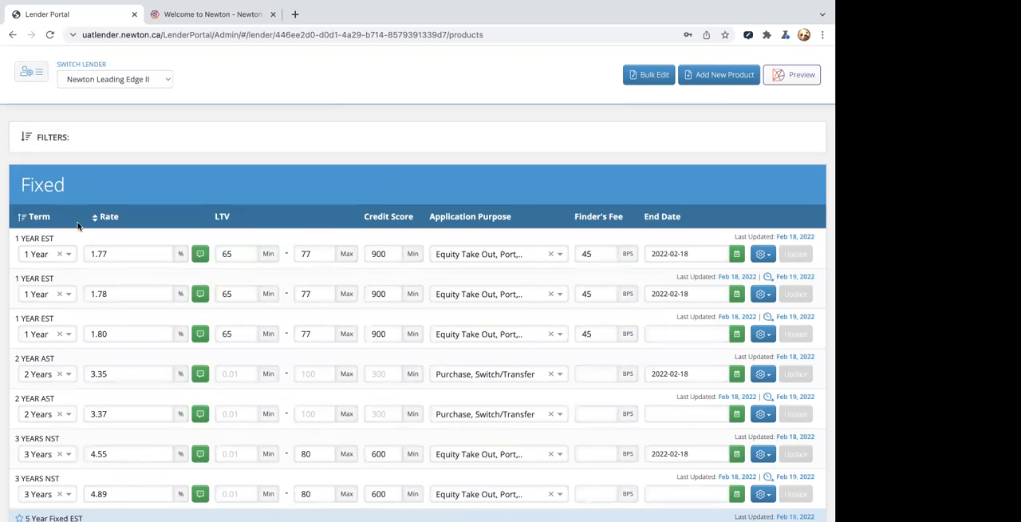
mouse_move(54, 238)
mouse_down()
mouse_move(16, 240)
mouse_move(56, 240)
mouse_up()
click(13, 241)
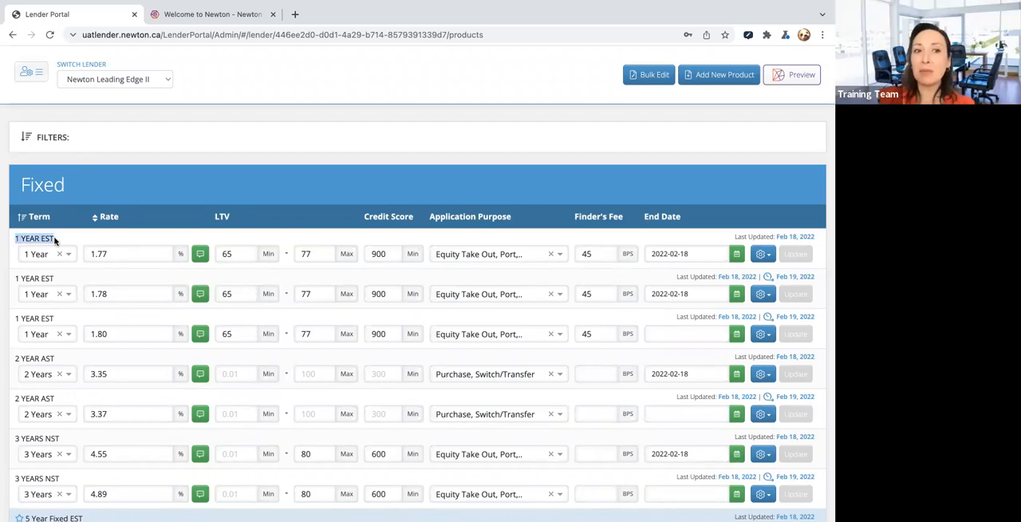
- Open the first 1 YEAR EST product for editing, examine its English product name and code, and close it without changes
click(760, 254)
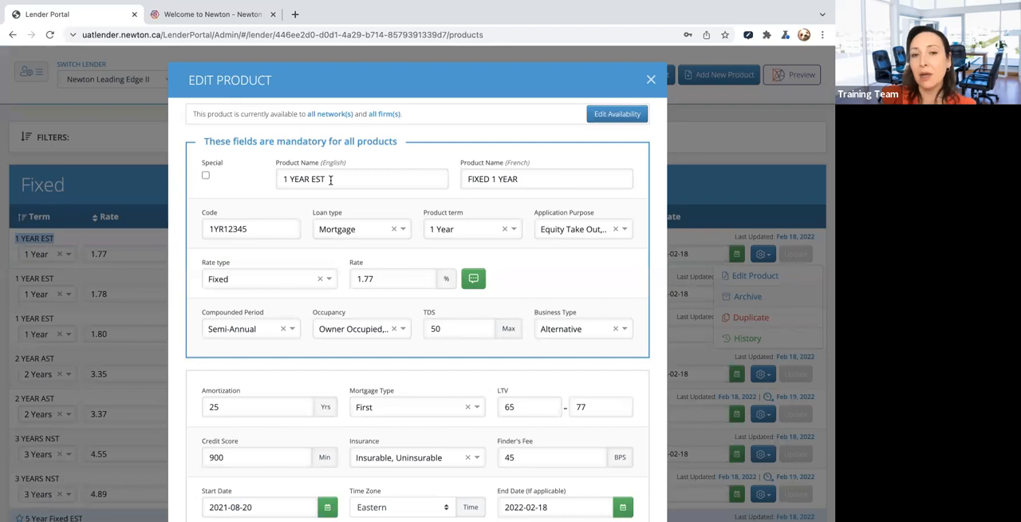
drag(330, 179, 283, 179)
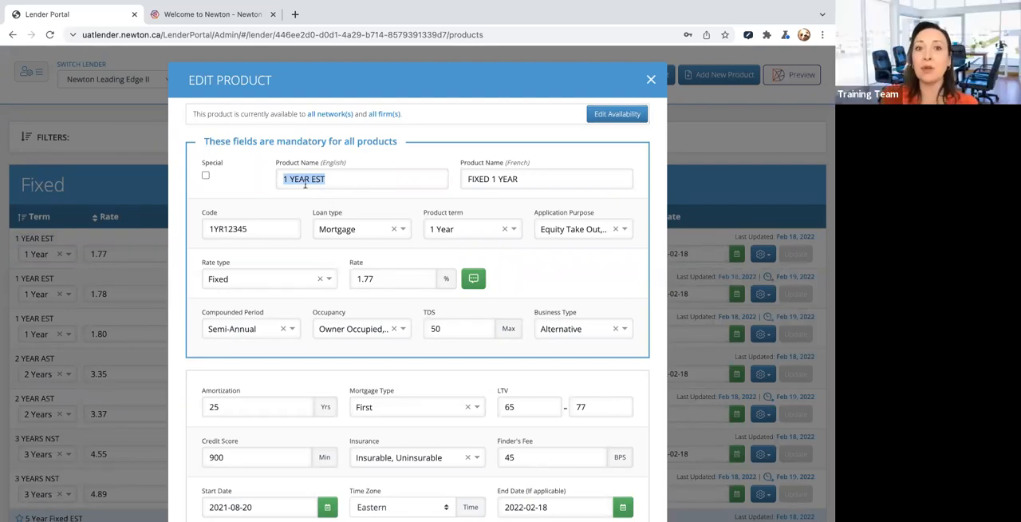
drag(330, 180, 270, 178)
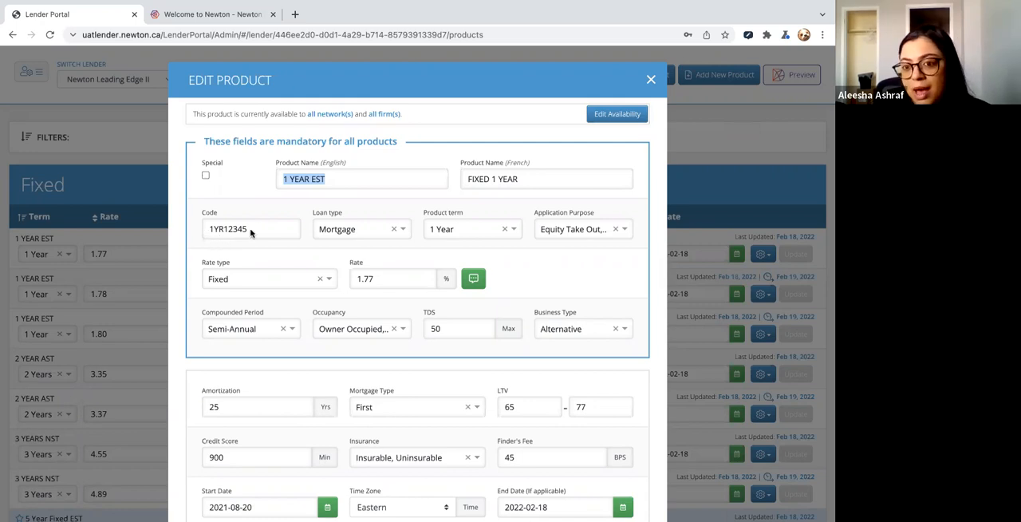
drag(252, 229, 184, 225)
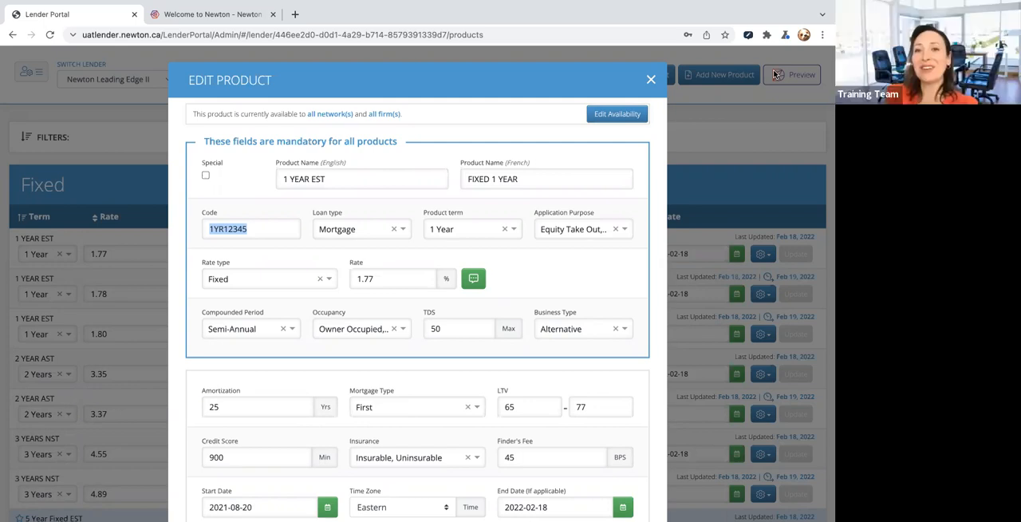
click(651, 80)
click(651, 80)
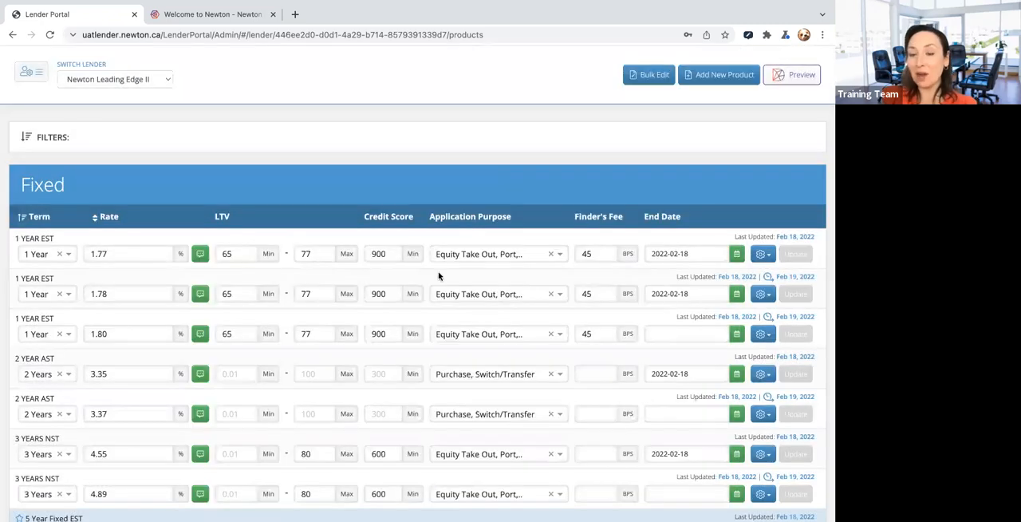
- Export the Fixed and Variable product lists as CSV files
scroll(440, 274, down, 3)
scroll(438, 276, down, 3)
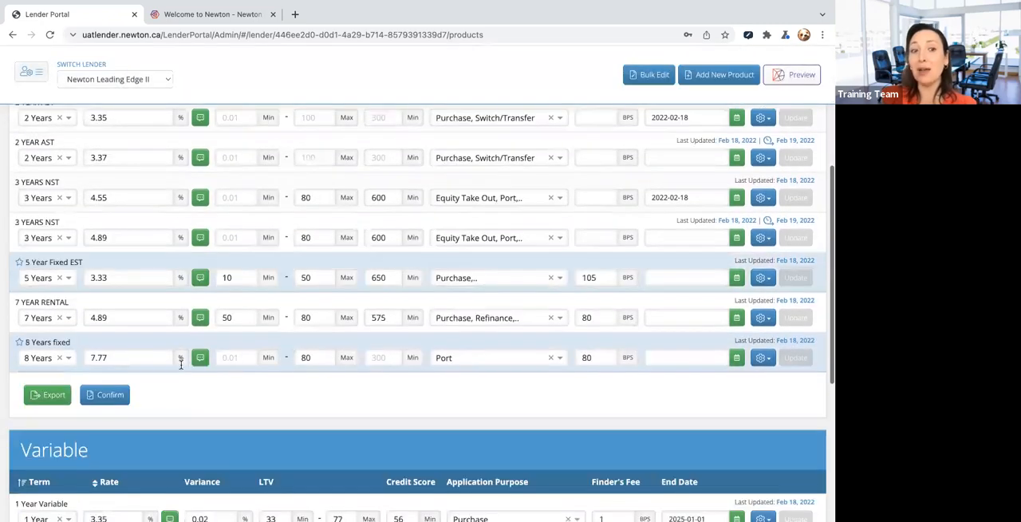
click(47, 398)
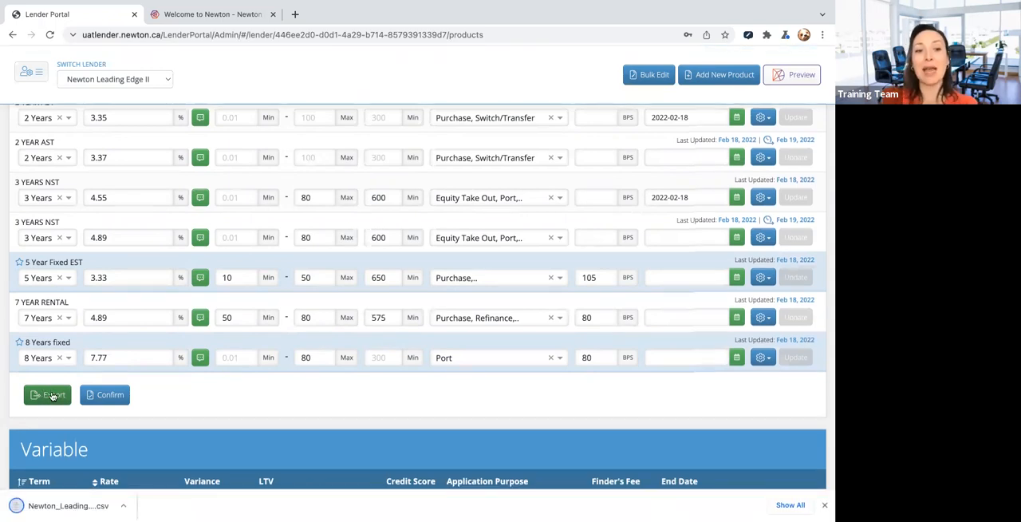
scroll(50, 391, down, 4)
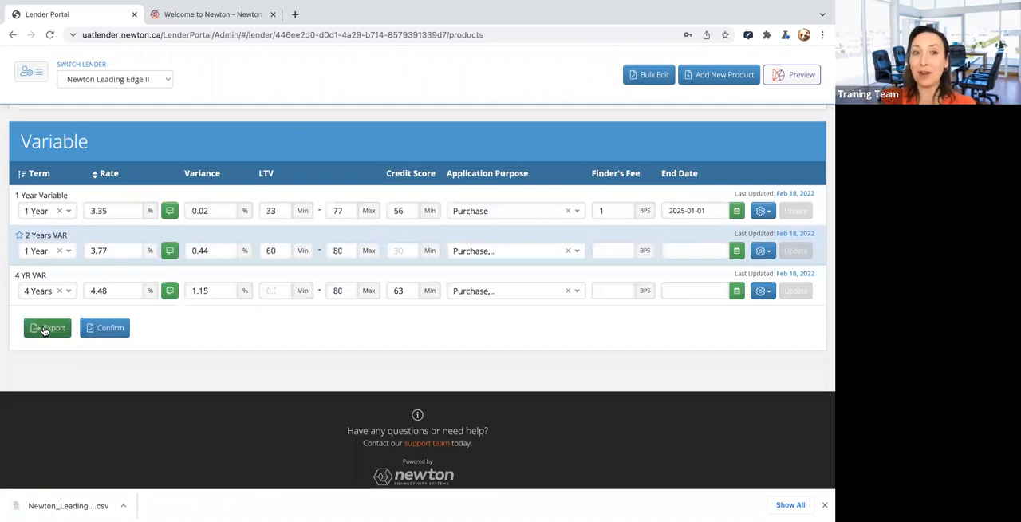
click(45, 330)
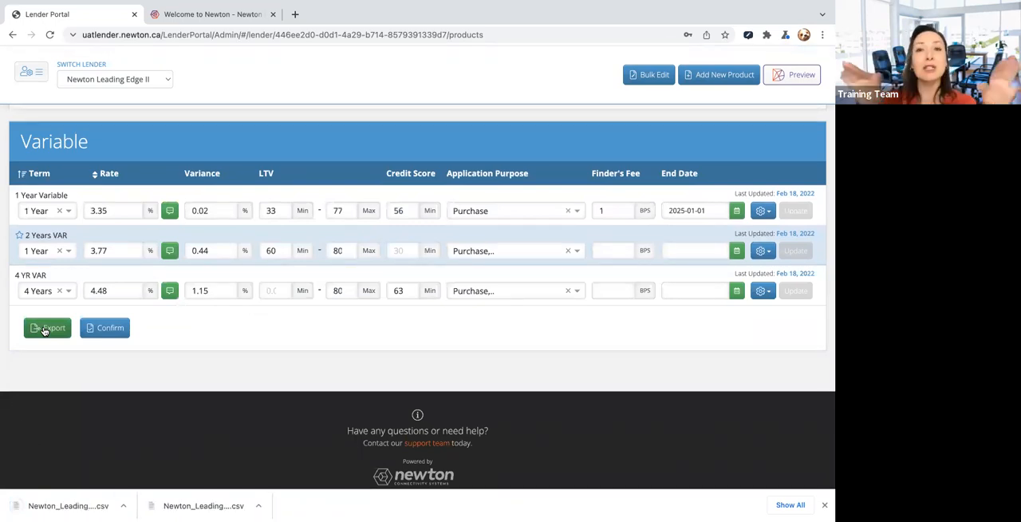
- Open the 1 Year Variable product for editing and remove Third from its mortgage types
scroll(377, 349, up, 1)
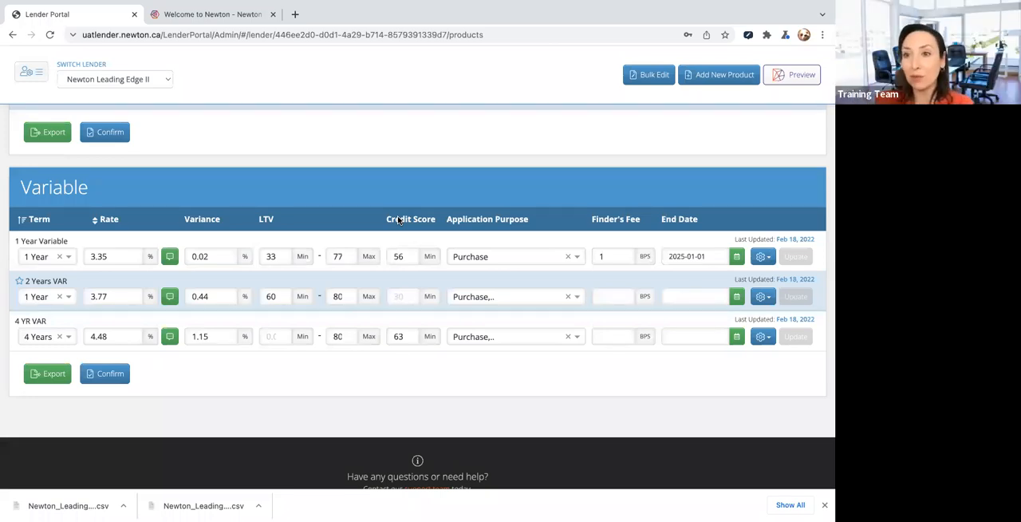
click(762, 256)
click(750, 278)
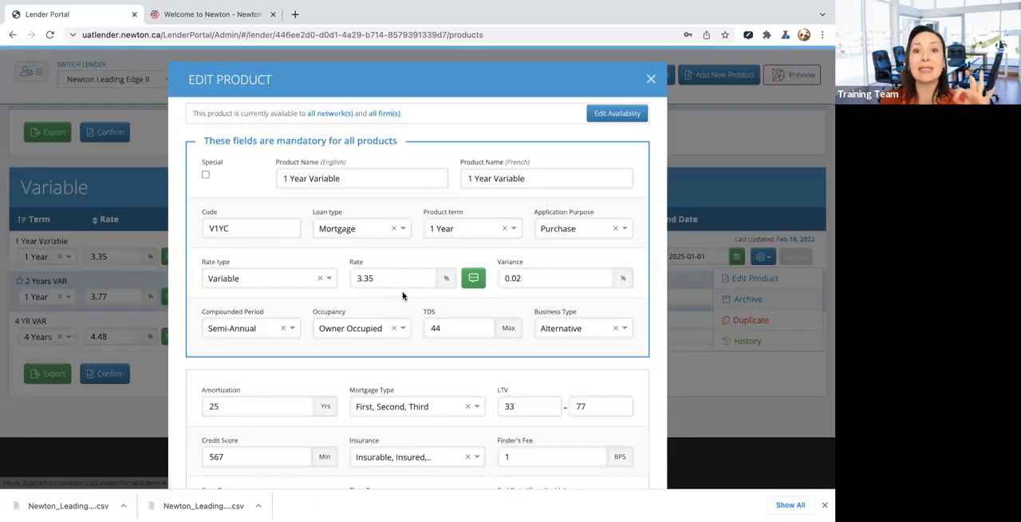
scroll(302, 364, down, 1)
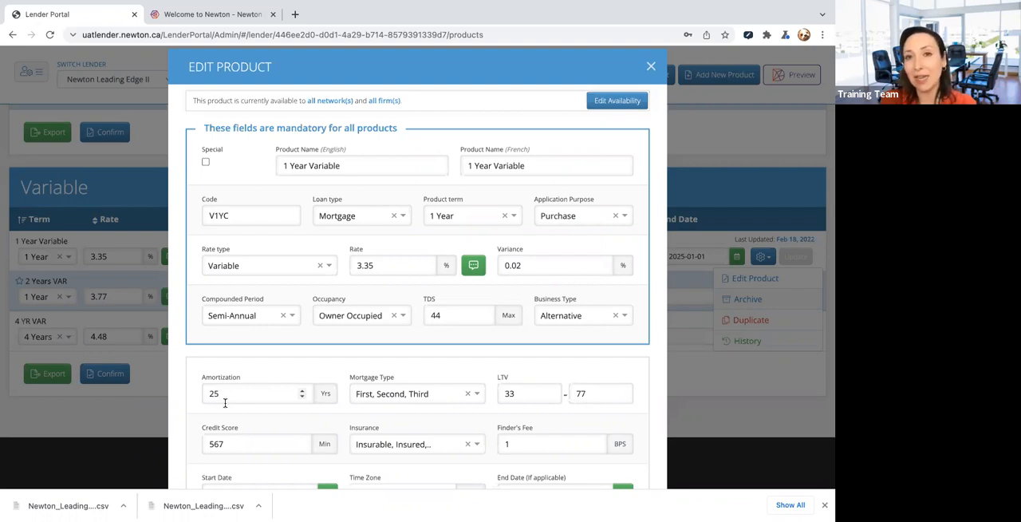
click(406, 394)
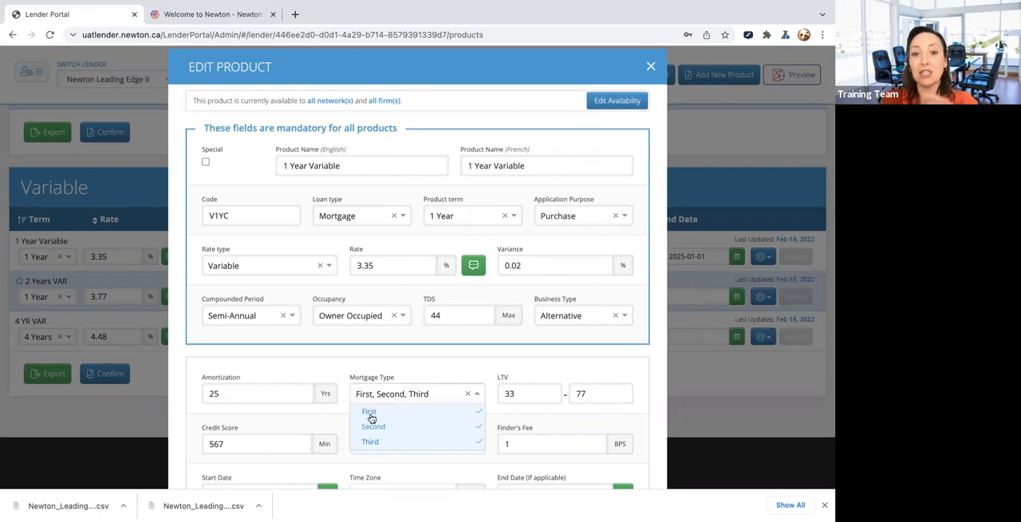
click(386, 447)
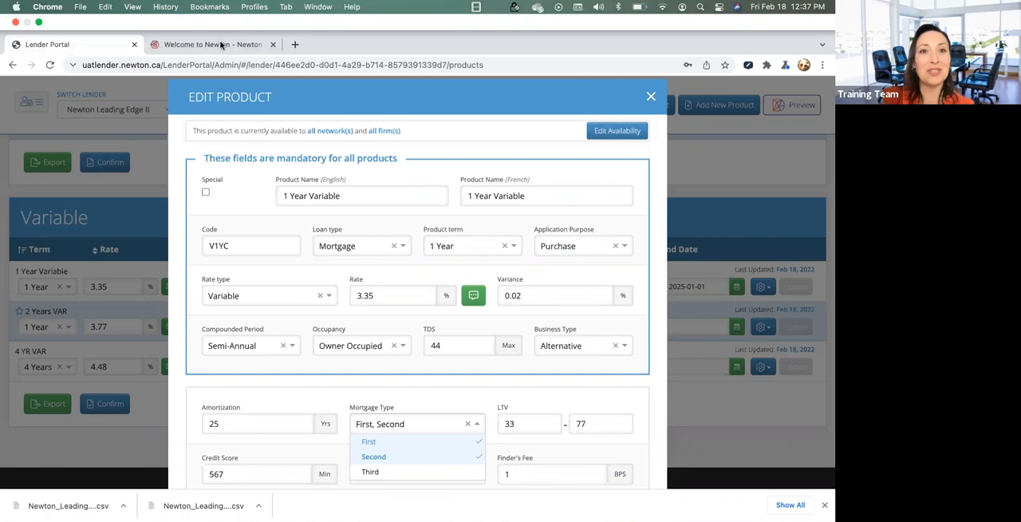
- Switch to the Newton website to view the support phone number and login options
click(221, 44)
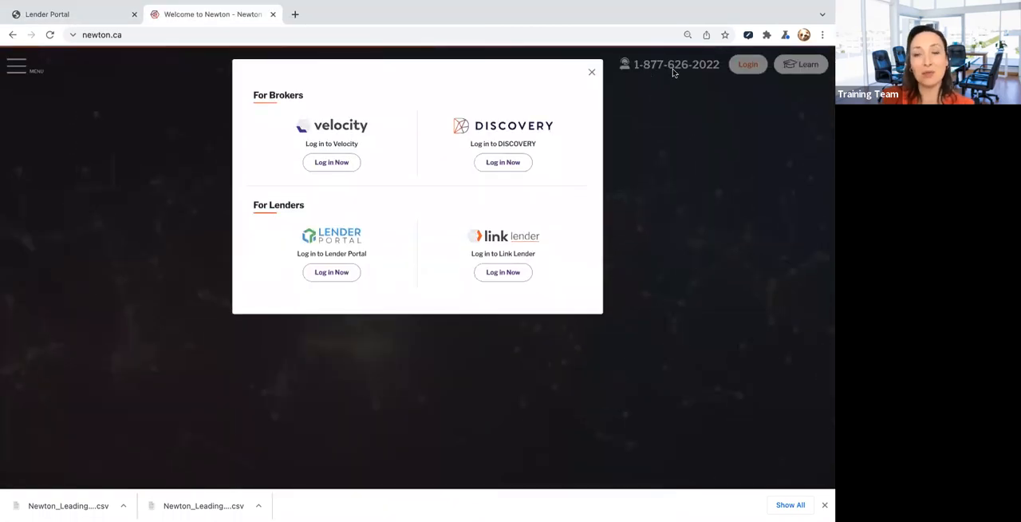